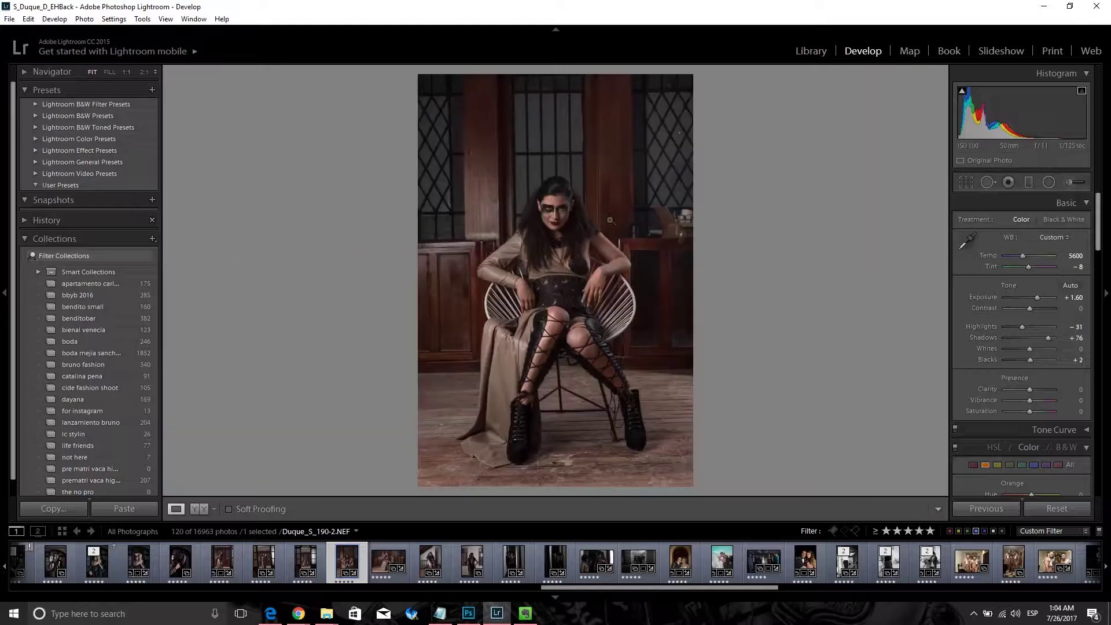
Rotate the crop 0.50° to straighten the photo and commit it
key("r")
left_click_drag(1076, 255, 1084, 255)
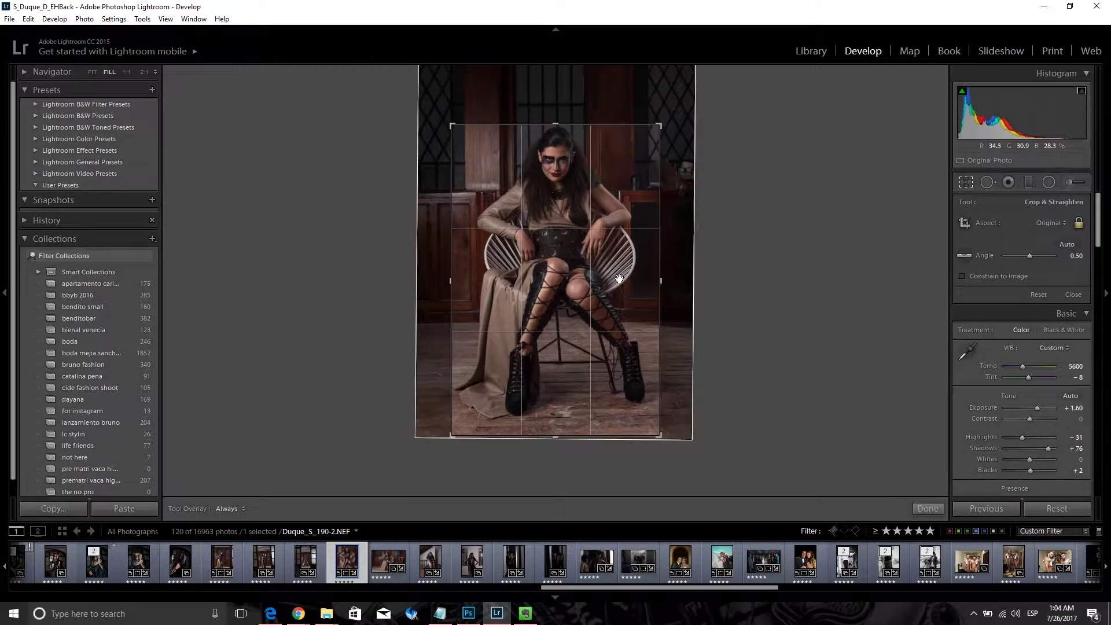
key("q")
Spot-heal the small blemishes on the cheek and chin
key("ctrl+equal")
key("ctrl+equal")
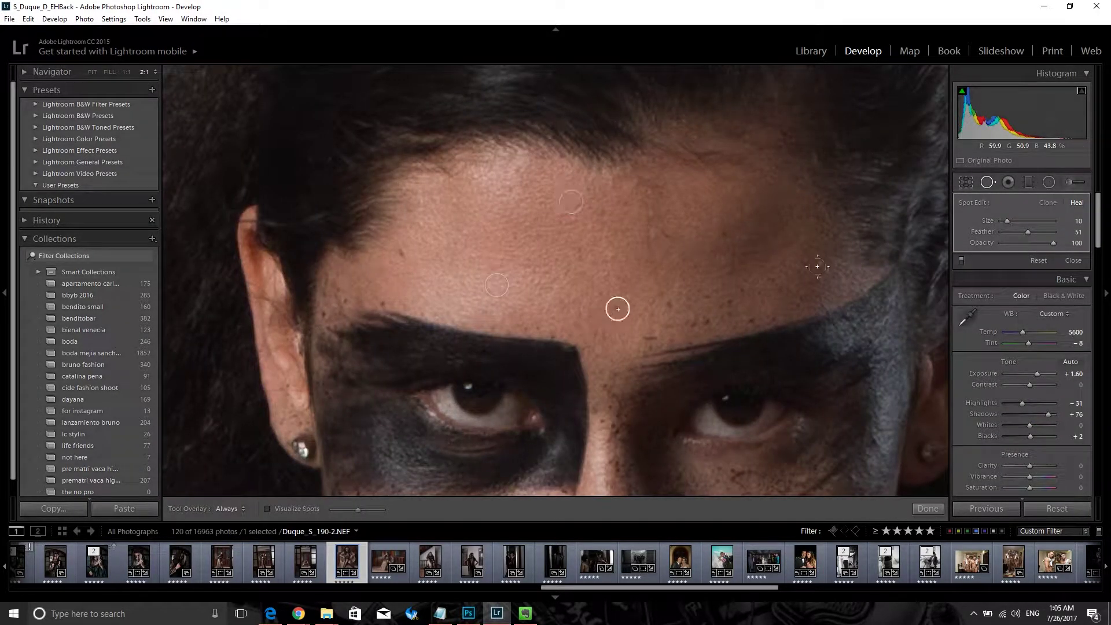
left_click_drag(750, 470, 577, 158)
scroll(577, 158, "up", 3)
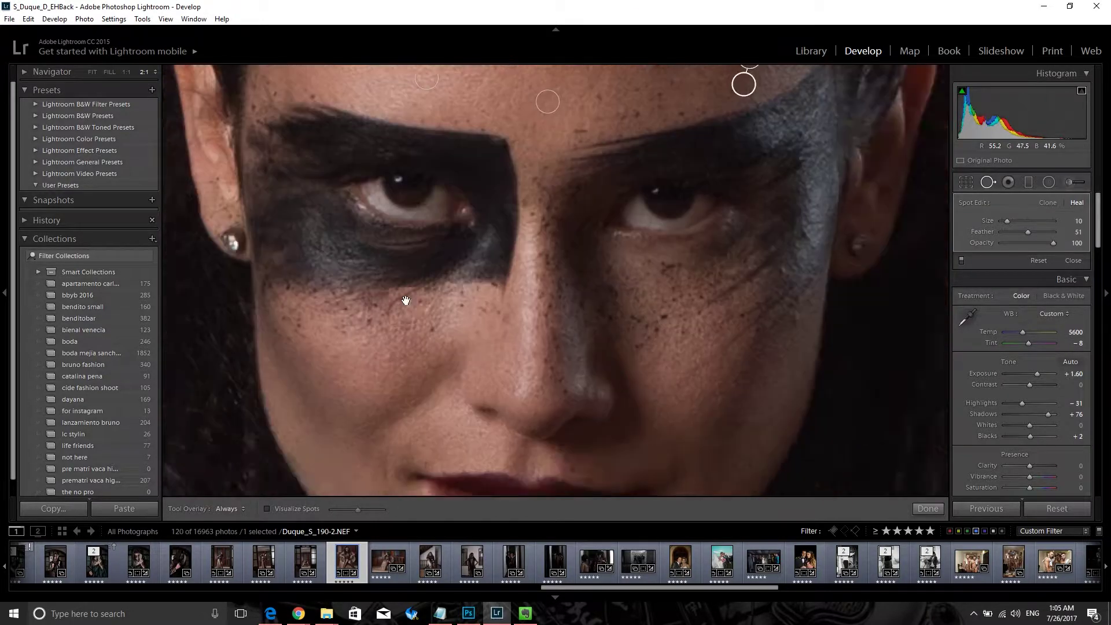
scroll(404, 297, "down", 3)
left_click(631, 202)
scroll(636, 315, "down", 2)
left_click(541, 332)
Paint an Iris Enhance stroke over the left iris, then undo it
key("z")
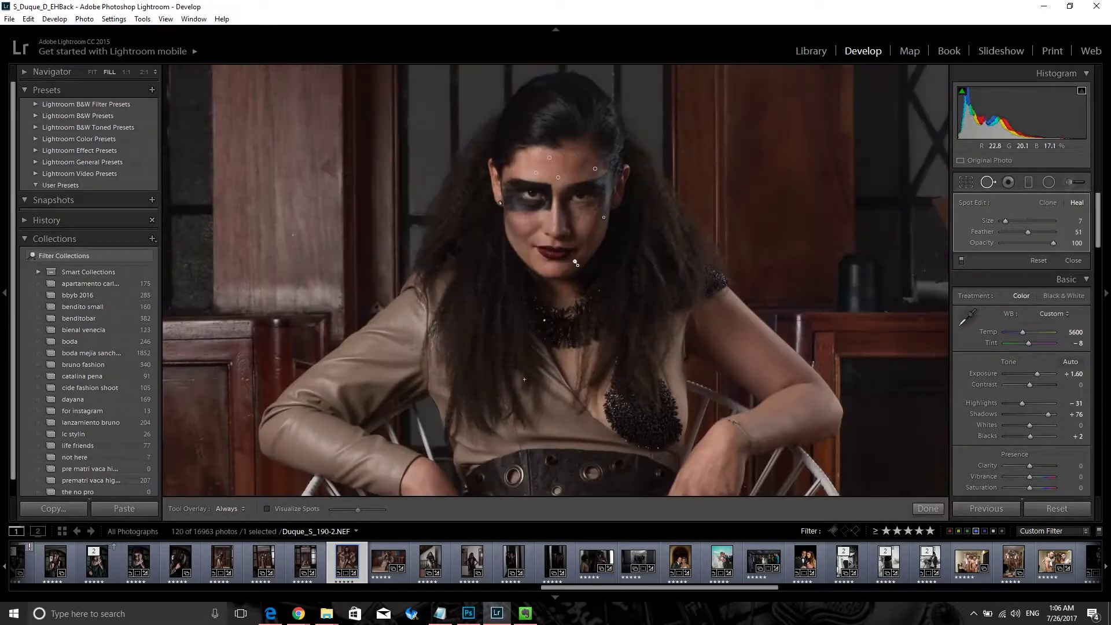
key("k")
key("z")
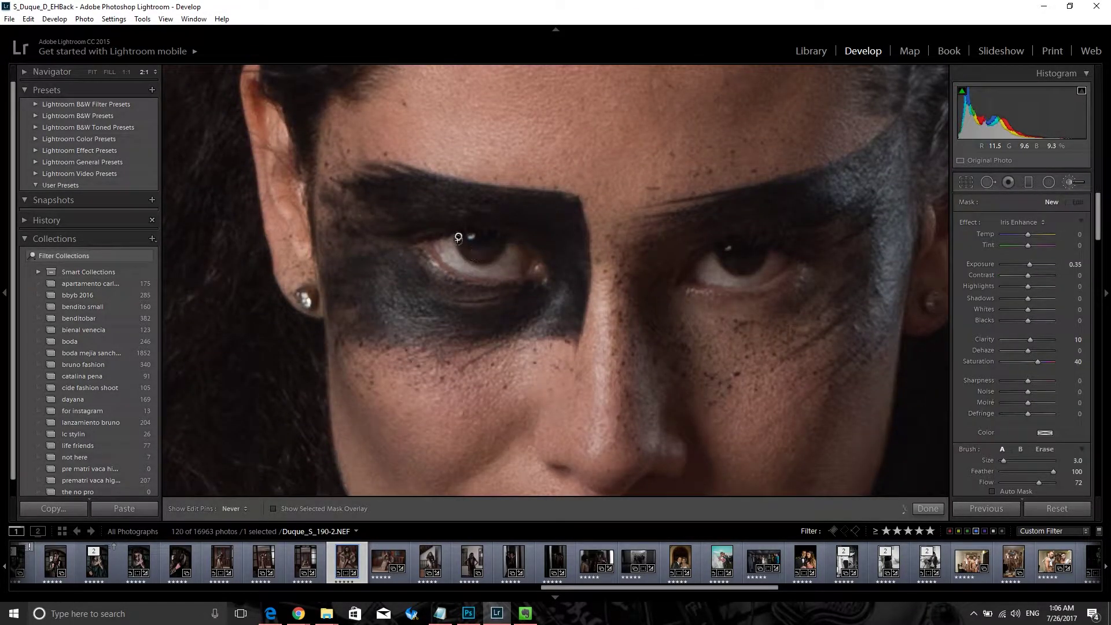
left_click_drag(459, 237, 494, 249)
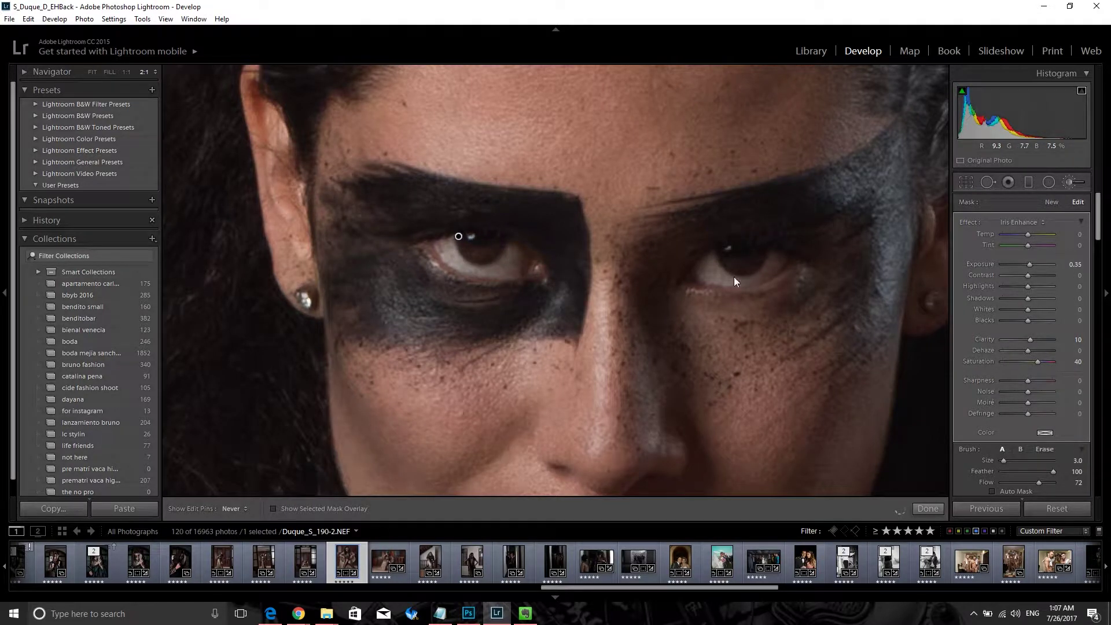
key("h")
scroll(737, 272, "down", 2)
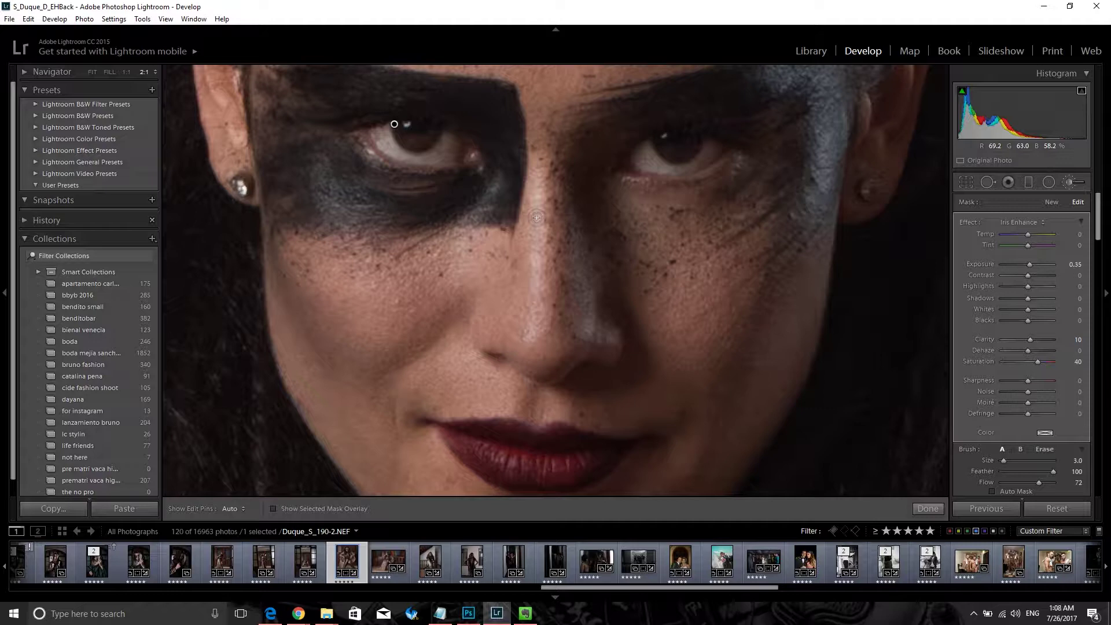
scroll(537, 218, "down", 2)
scroll(430, 330, "up", 5)
key("ctrl+z")
Set the adjustment brush effect to Burn (Darken) at -0.30 exposure for darkening strokes
left_click(1022, 222)
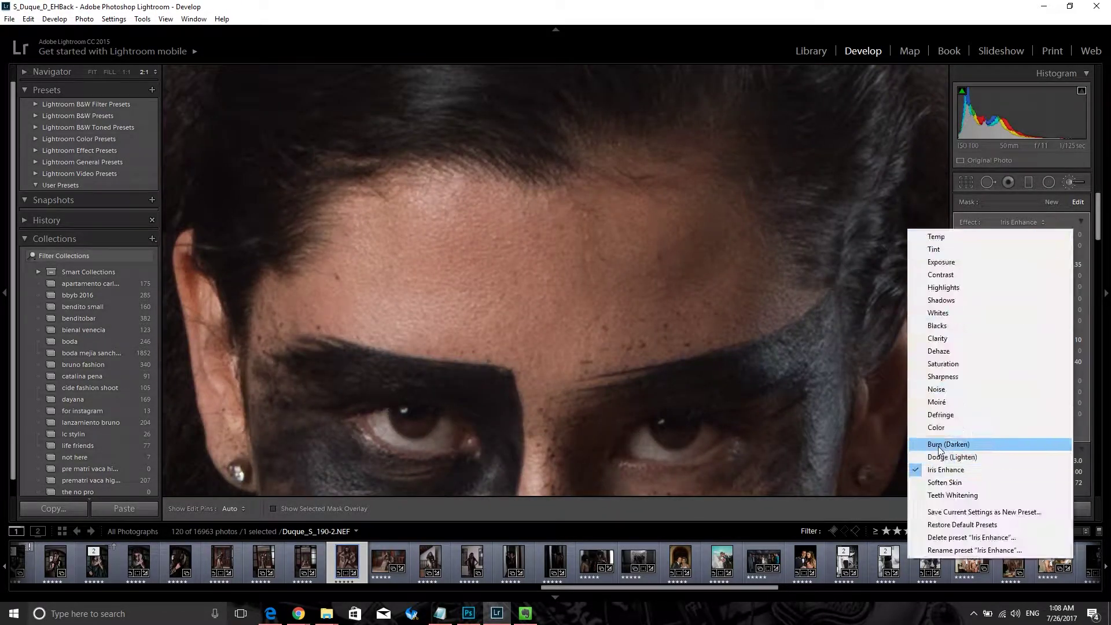
left_click(938, 446)
key("z")
key("ctrl+z")
left_click(1022, 223)
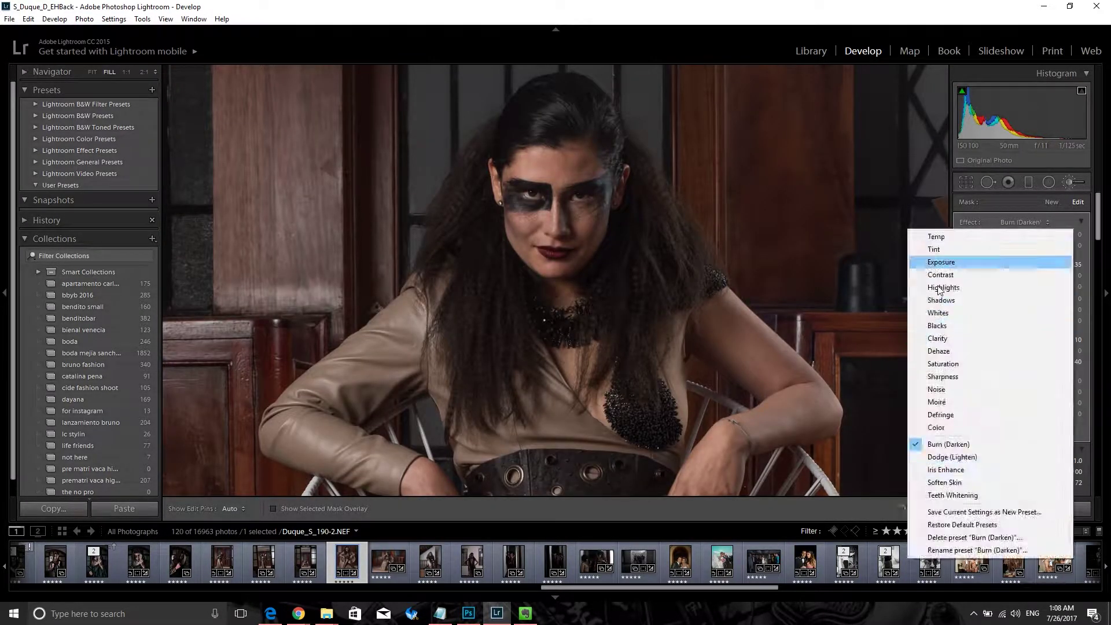
left_click(939, 444)
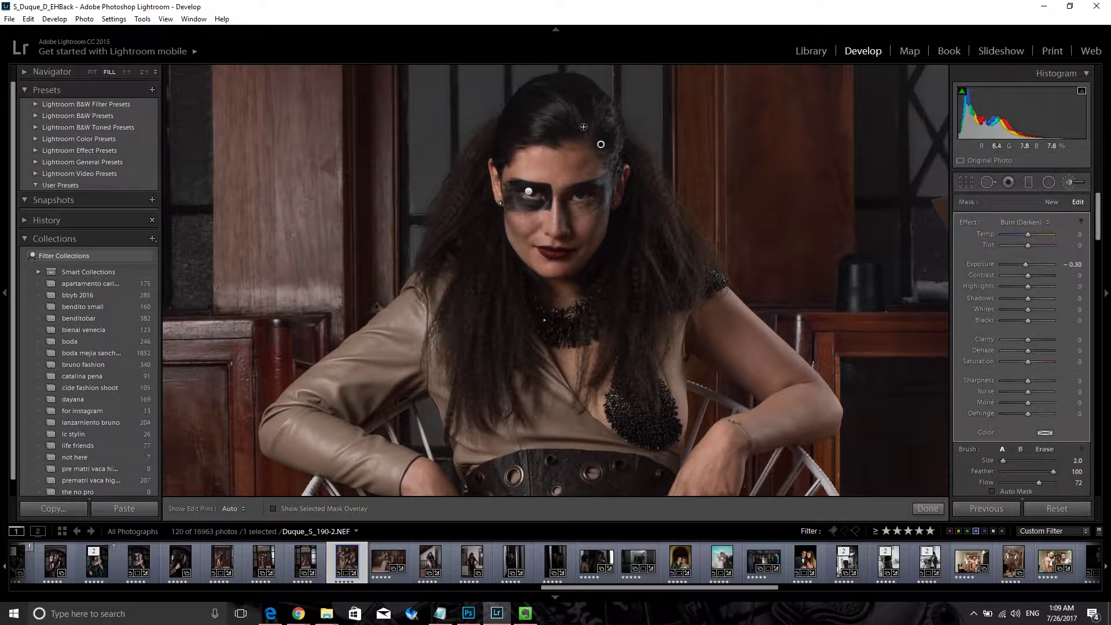
key("h")
key("h")
key("k")
key("k")
Enter 0.55 as the Dodge exposure, dismiss the invalid-value warning and undo a stroke
scroll(635, 159, "down", 1)
scroll(635, 121, "down", 4)
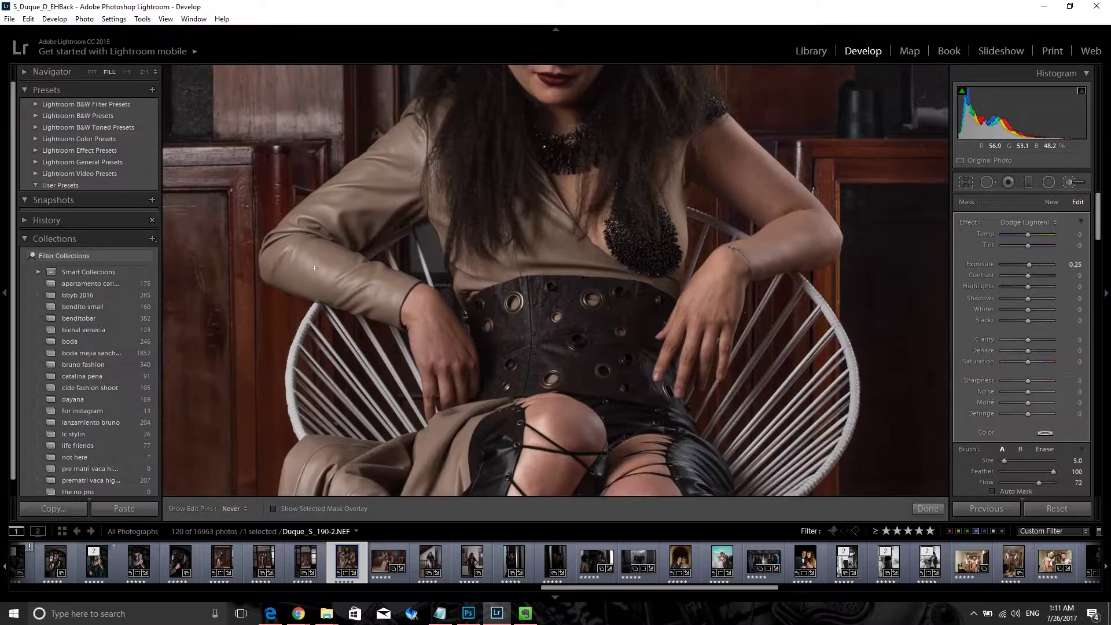
key("h")
key("ctrl+z")
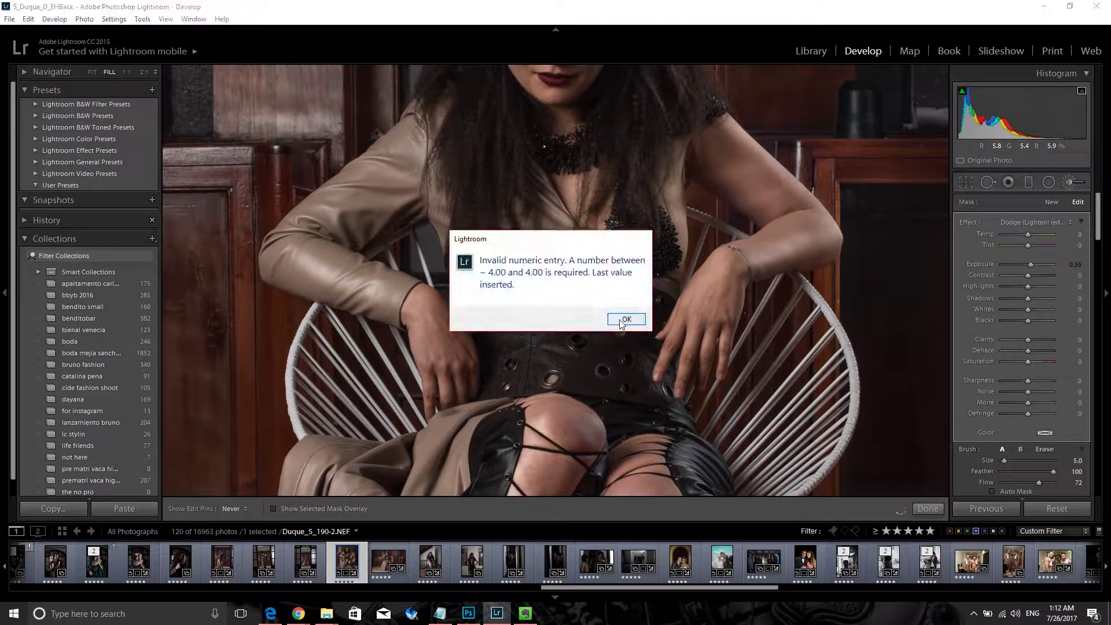
key("Return")
key("ctrl+z")
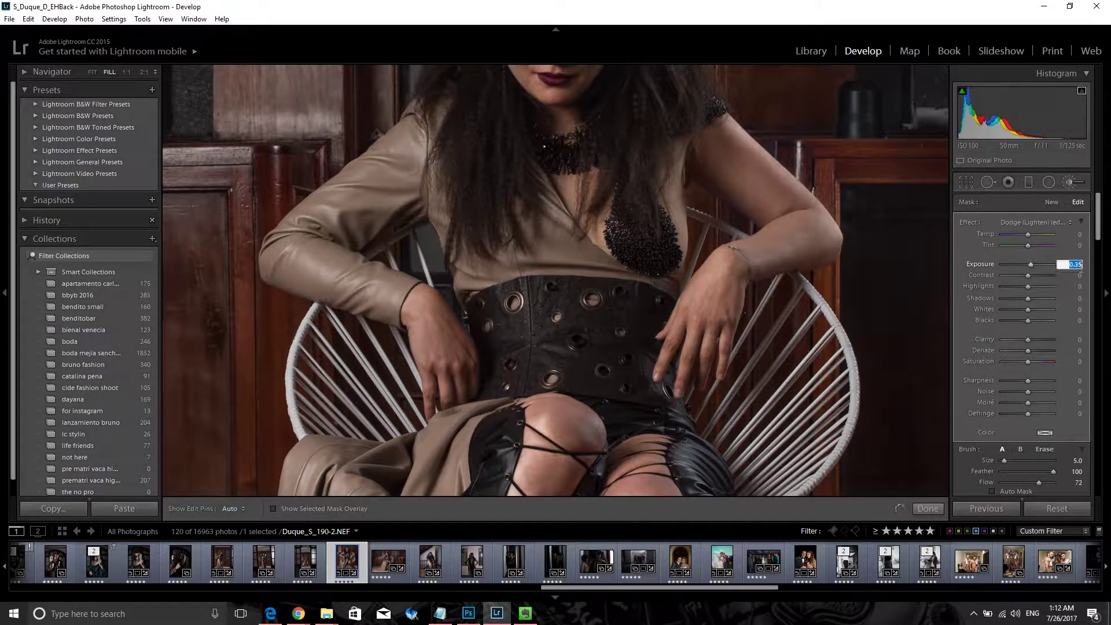
scroll(735, 273, "up", 5)
Resize the brush and undo an unwanted lightening stroke, zoomed in on the face
key("bracketleft")
key("bracketleft")
key("bracketleft")
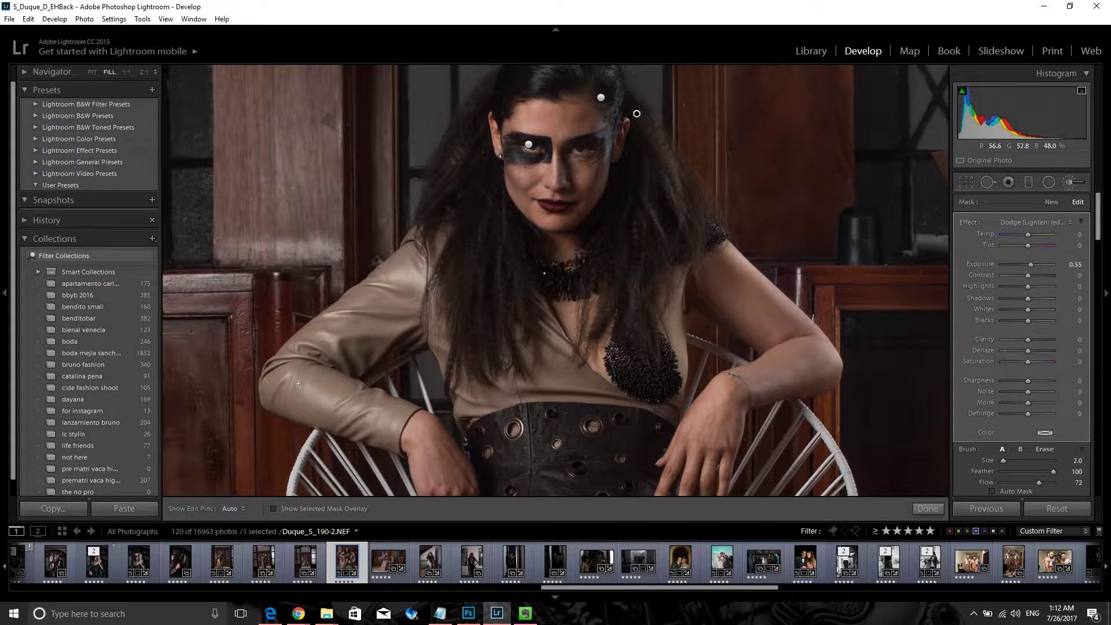
key("bracketright")
key("bracketright")
key("h")
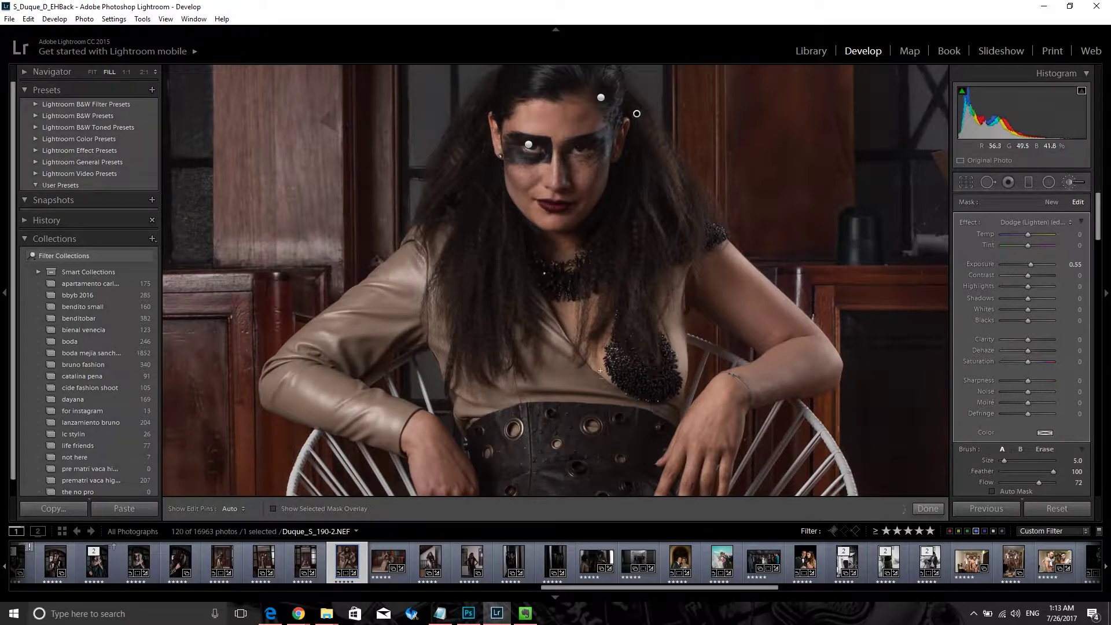
key("bracketleft")
key("ctrl+z")
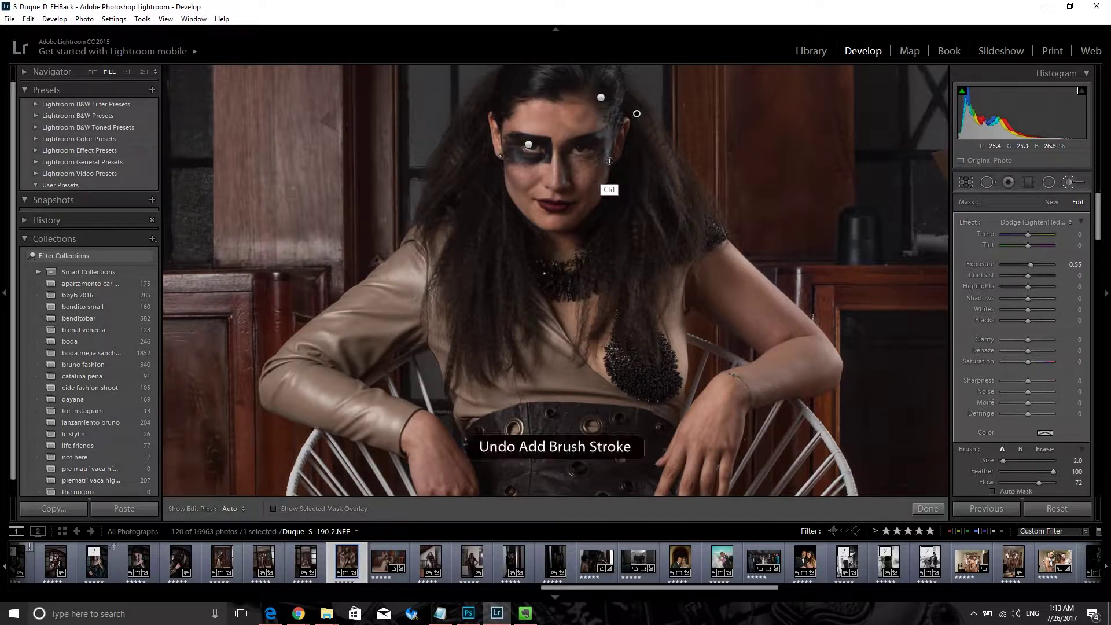
key("z")
key("bracketright")
key("bracketright")
key("bracketright")
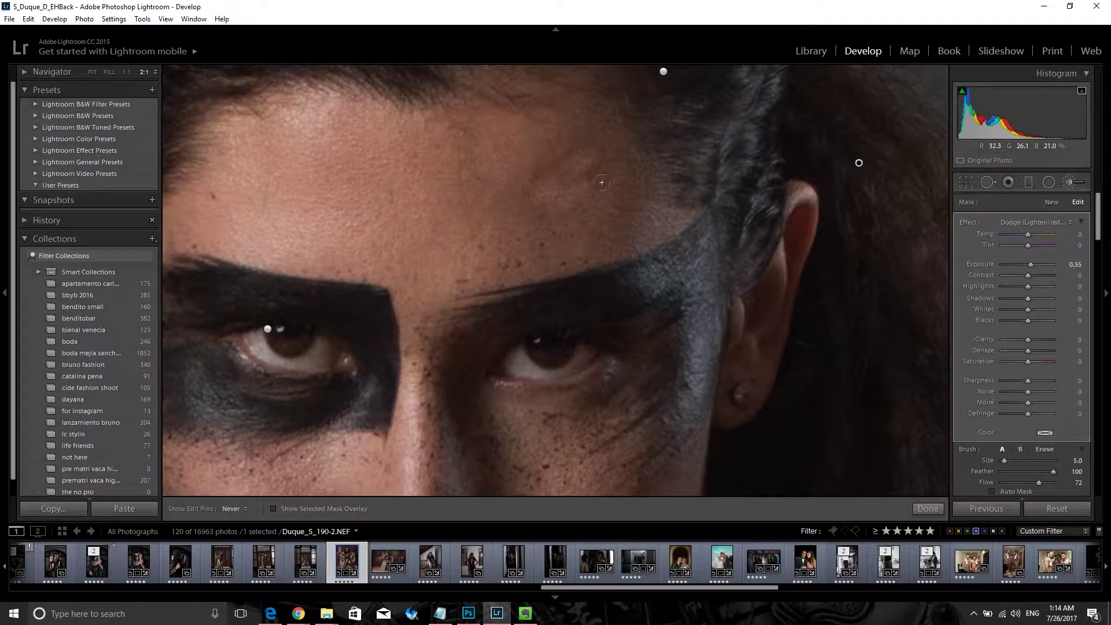
Paint lightening strokes on the forehead, undoing the unwanted one, and shrink the brush
left_click_drag(536, 180, 584, 147)
left_click_drag(521, 200, 573, 127)
key("ctrl+z")
key("ctrl+z")
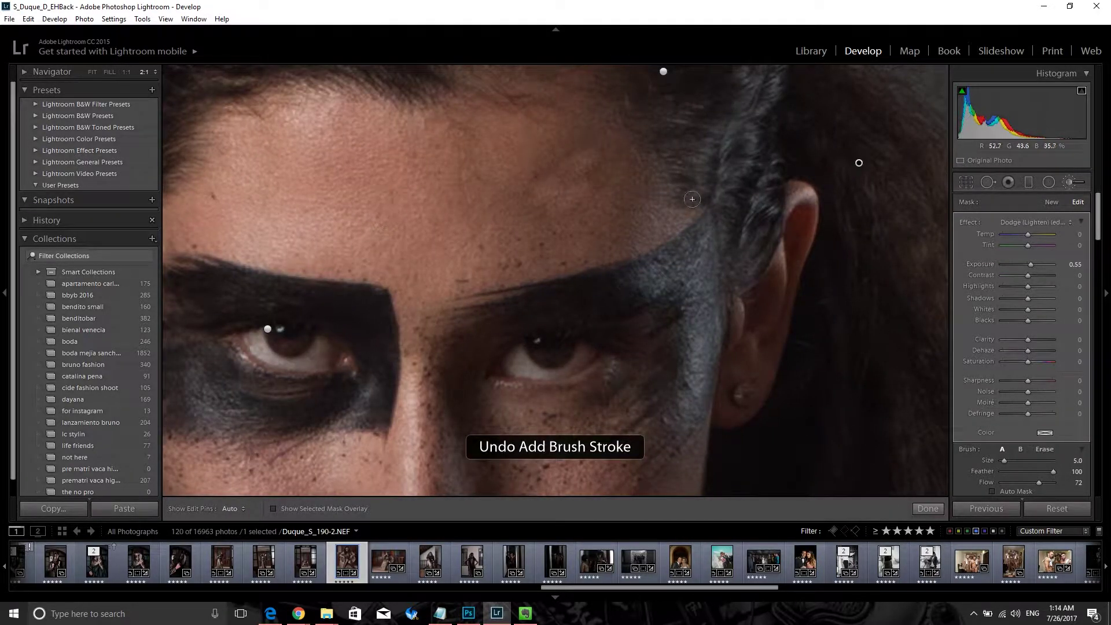
scroll(282, 252, "down", 3)
key("h")
key("bracketleft")
key("z")
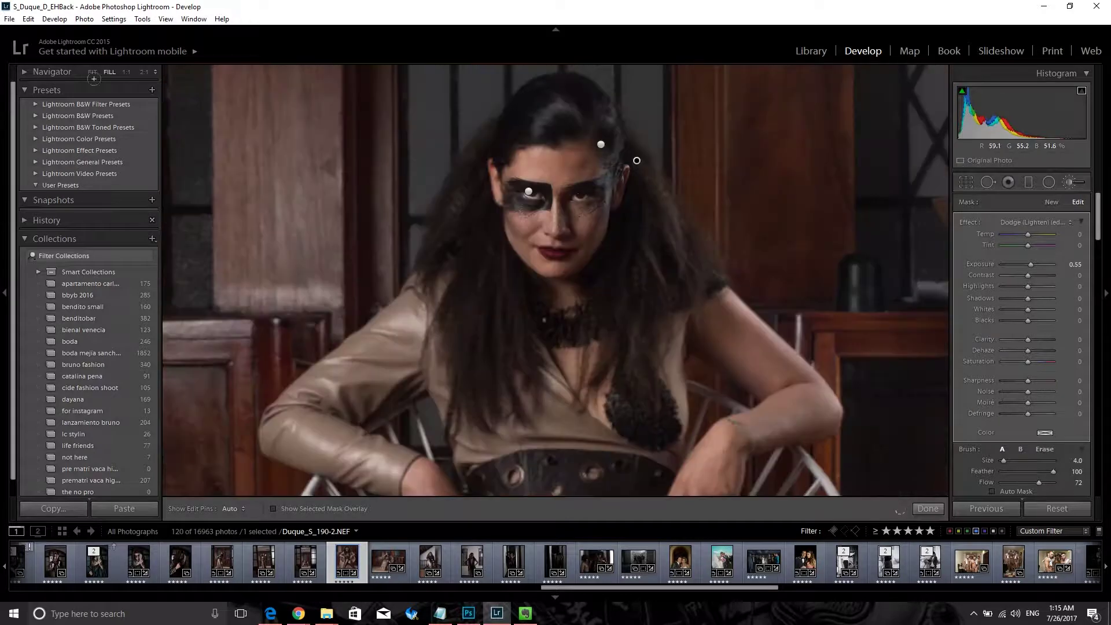
key("bracketleft")
key("bracketleft")
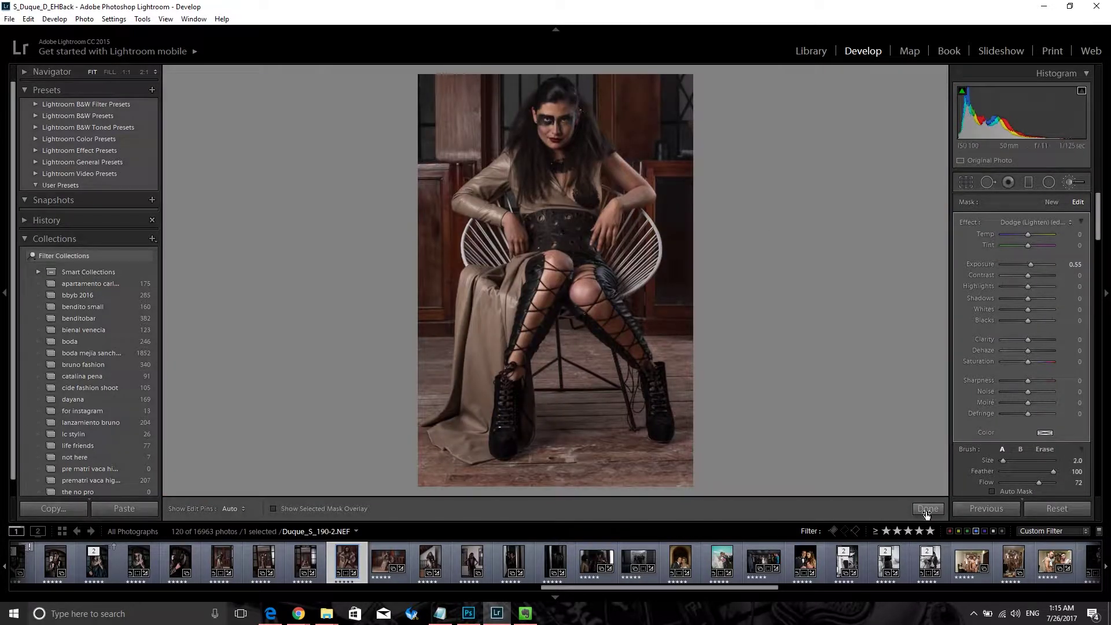
Select the Burn pin and darken another area of the face
key("h")
left_click(1036, 222)
left_click(1019, 243)
left_click_drag(602, 163, 488, 192)
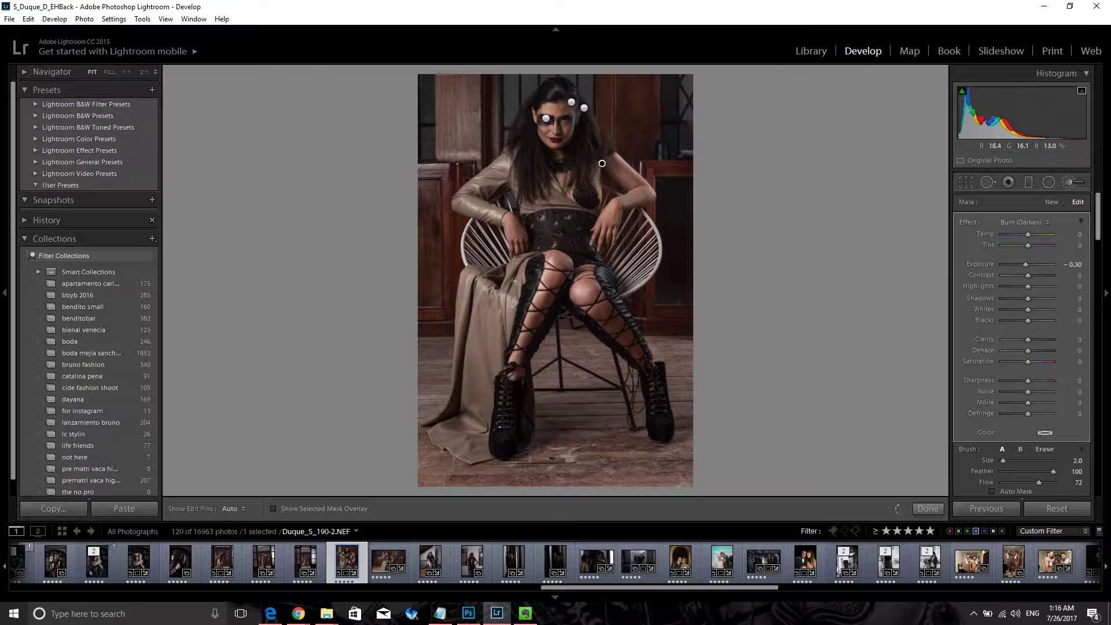
key("k")
Set the white balance temperature to 5662
key("y")
key("y")
scroll(1104, 260, "up", 3)
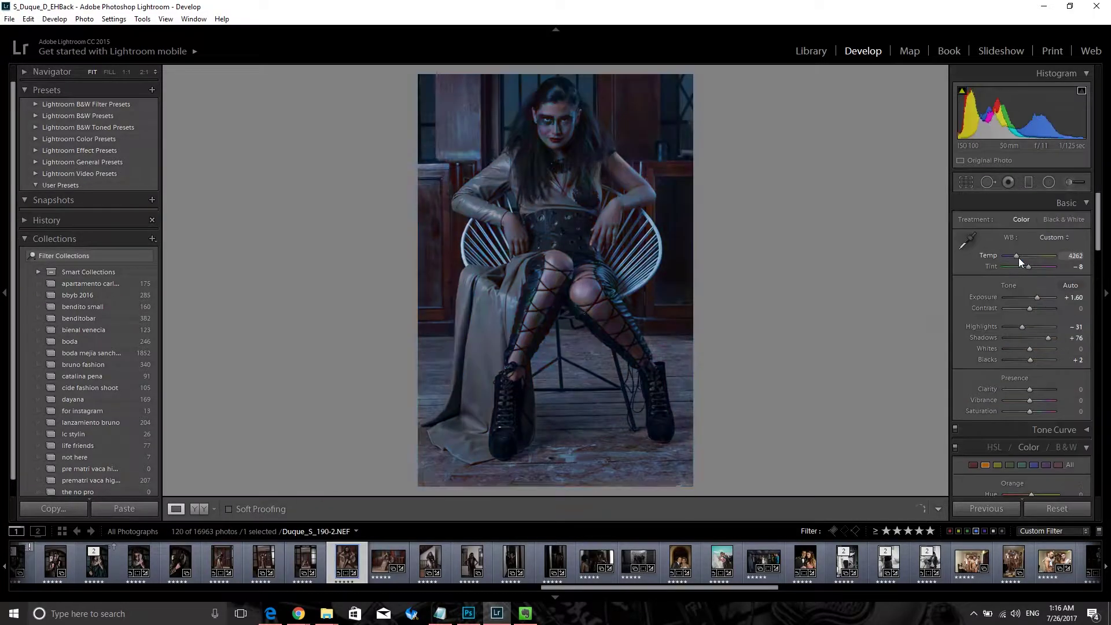
left_click(1072, 255)
type("5662")
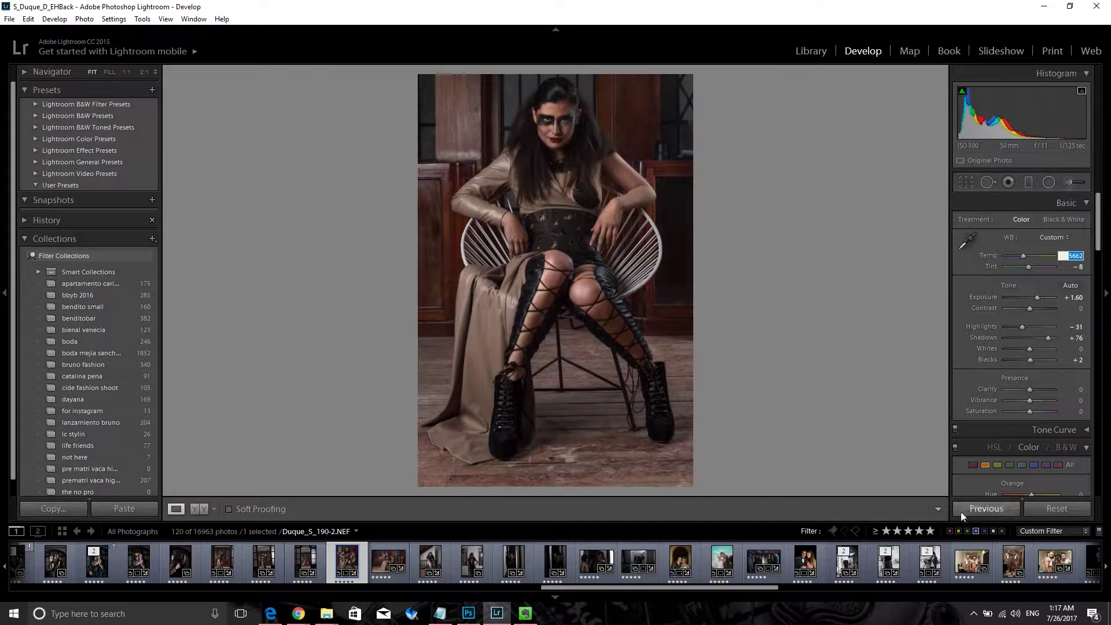
key("Return")
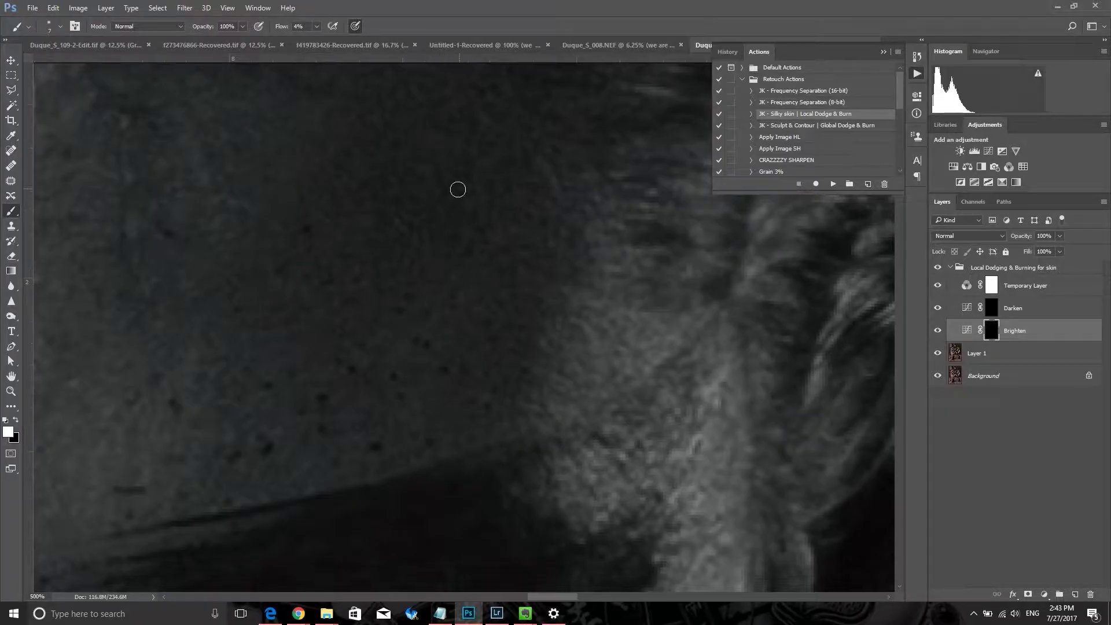
Switch to the Darken layer with a smaller brush and stamp the dodge-and-burn result into a merged copy
key("ctrl+1")
key("alt+bracketright")
key("ctrl+plus")
key("ctrl+plus")
key("ctrl+plus")
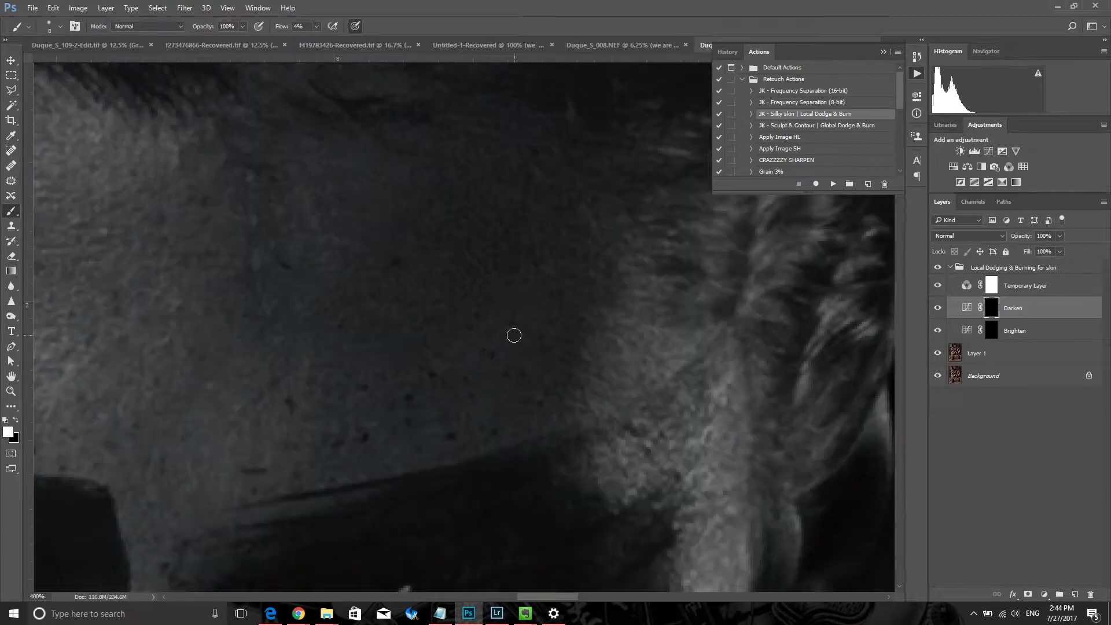
key("bracketleft")
key("bracketleft")
key("bracketleft")
key("ctrl+1")
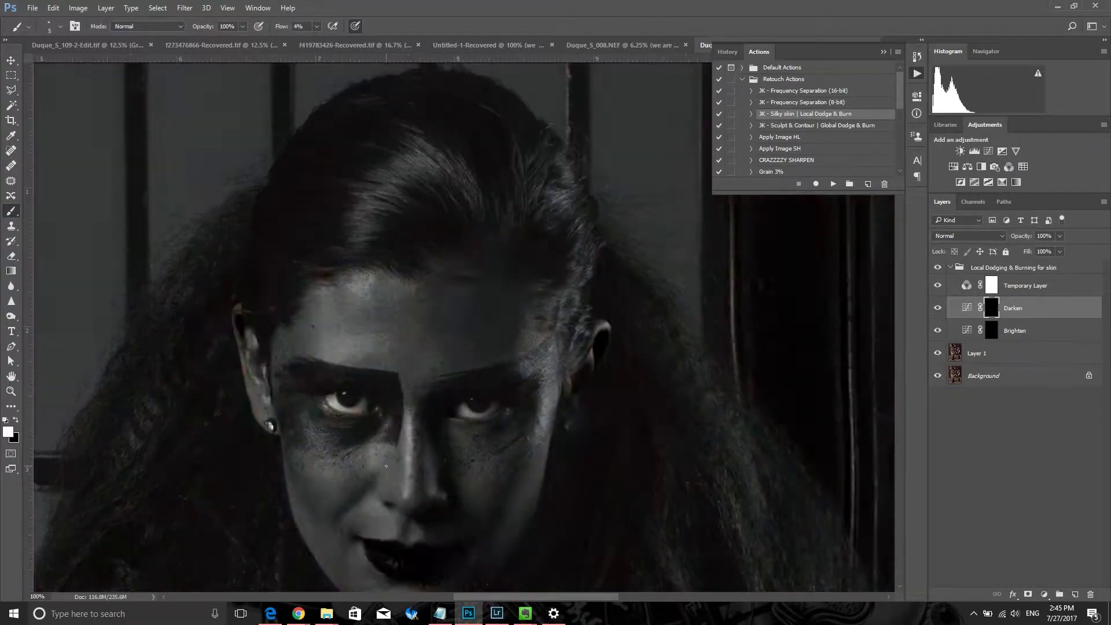
Add a new empty layer for healing and bring the forehead and eyes into view
key("ctrl+shift+alt+n")
scroll(522, 266, "up", 5)
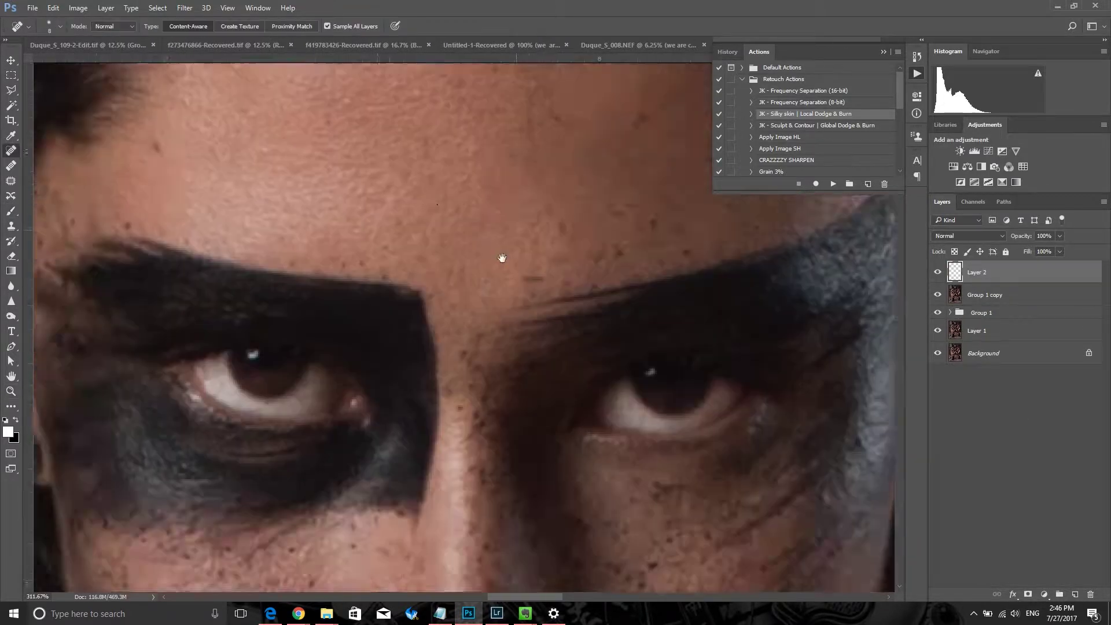
scroll(522, 266, "down", 10)
key("j")
left_click_drag(496, 378, 506, 494)
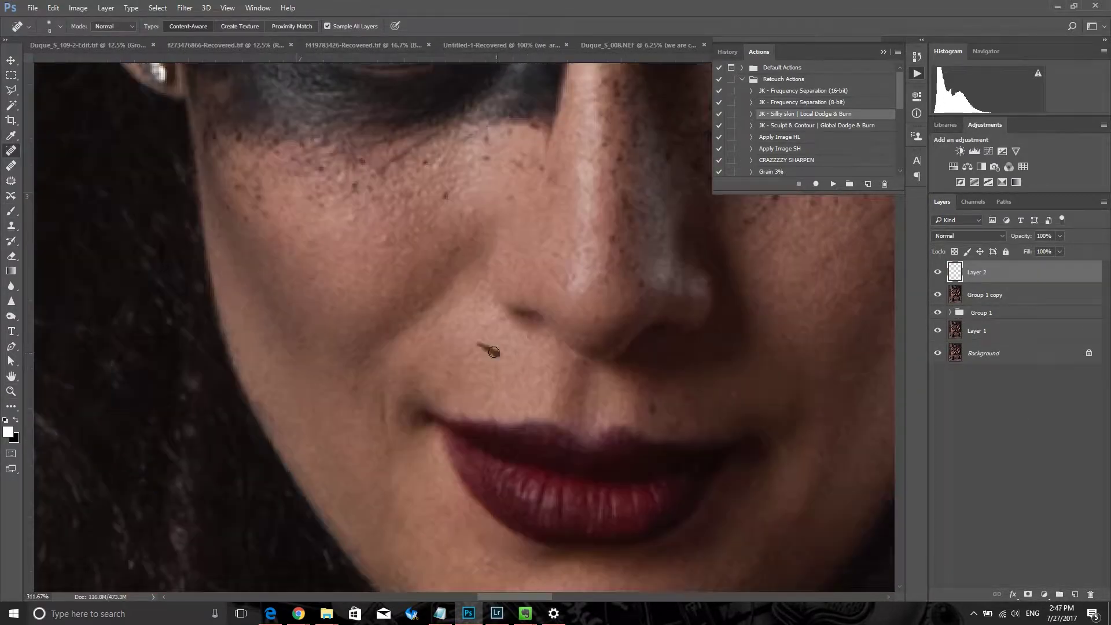
left_click_drag(486, 232, 495, 348)
left_click_drag(480, 203, 486, 318)
mouse_move(473, 110)
left_mouse_down()
mouse_move(475, 215)
mouse_move(477, 192)
left_mouse_up()
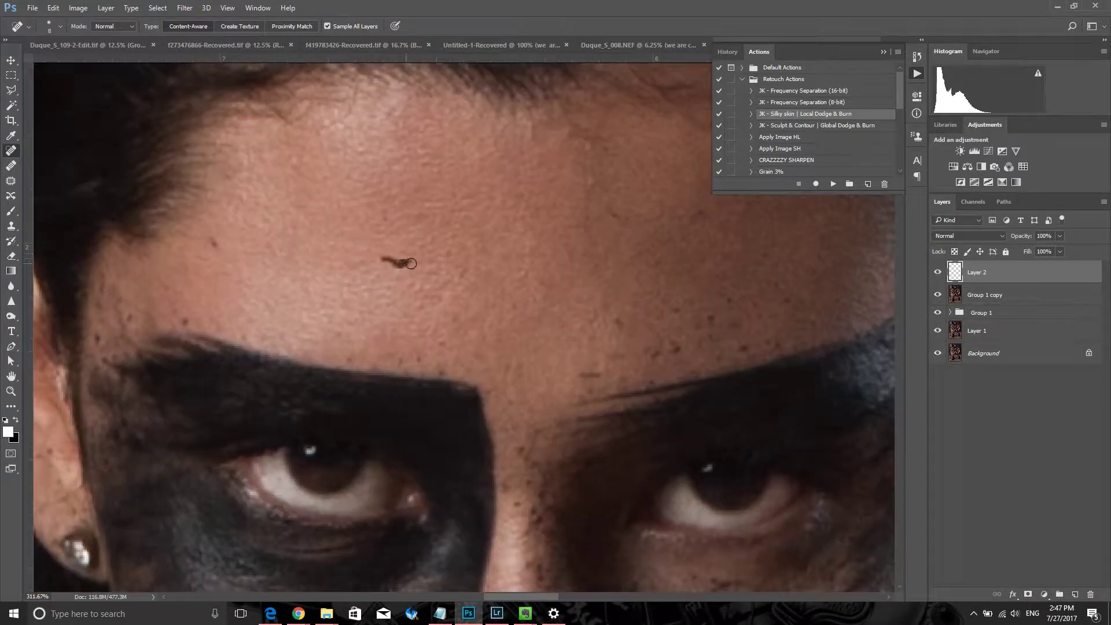
Spot-heal four blemishes on the forehead
left_click(518, 273)
left_click(356, 266)
left_click(596, 174)
left_click(620, 223)
key("ctrl+0")
Open Group 1 copy's layer style and turn Layer 1 and the groups back on
key("z")
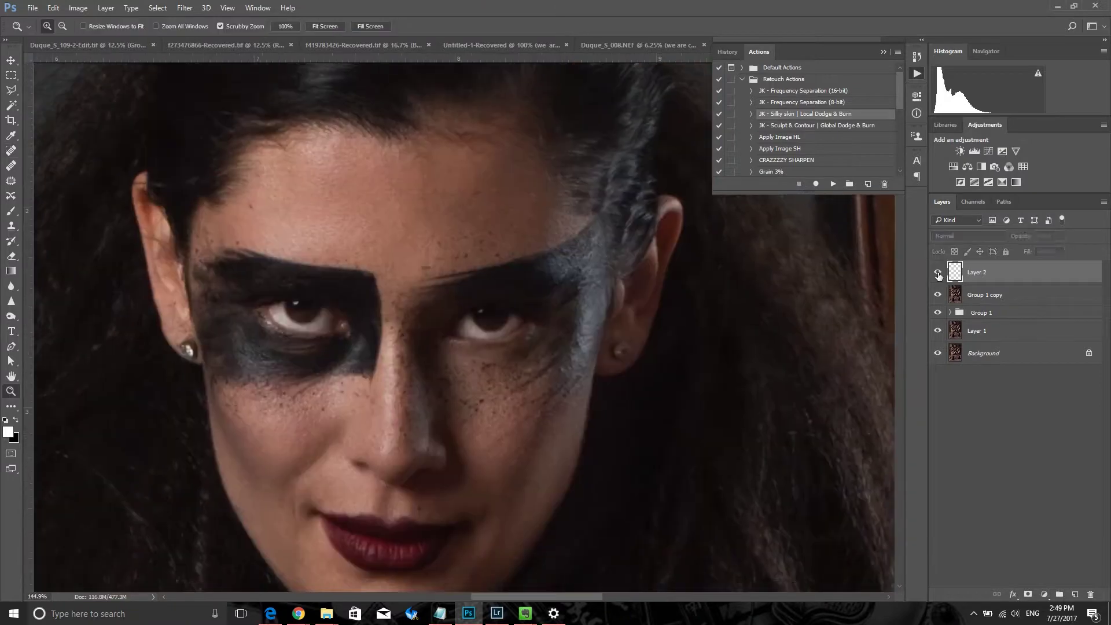
key("h")
double_click(1019, 295)
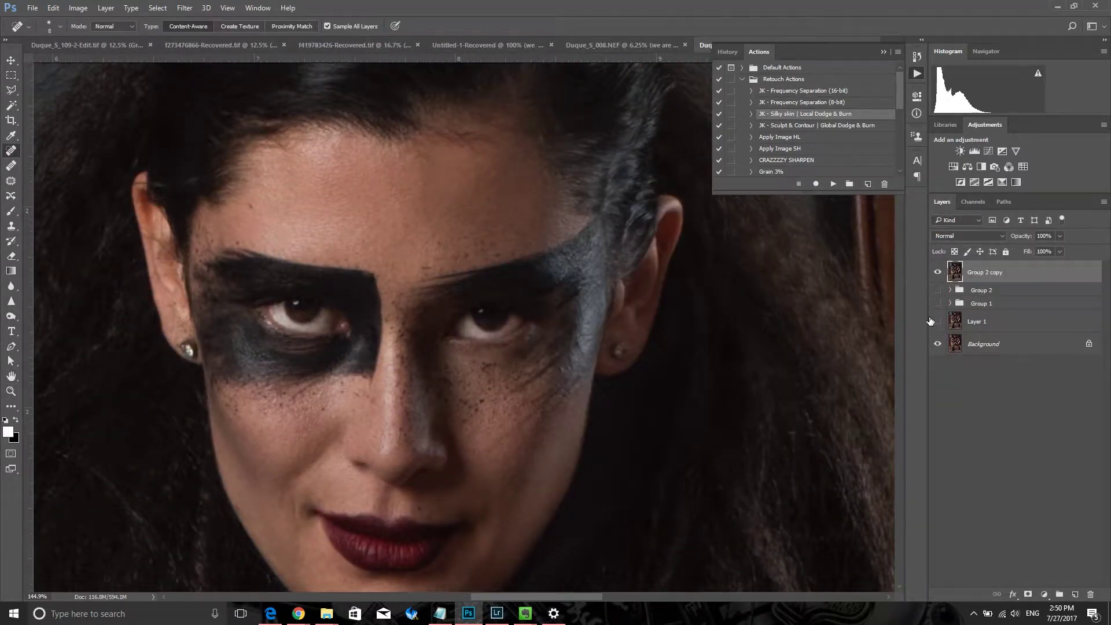
left_click_drag(937, 321, 937, 290)
key("ctrl+0")
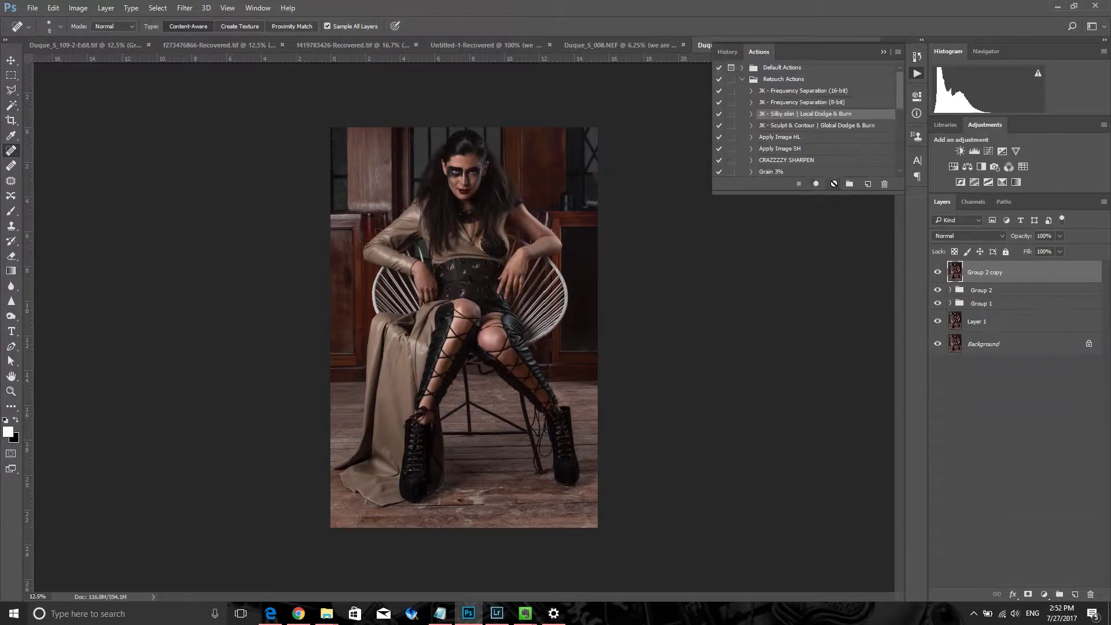
Hide the greyscale helper layer and shrink the brush for detailed skin work
scroll(444, 311, "up", 10)
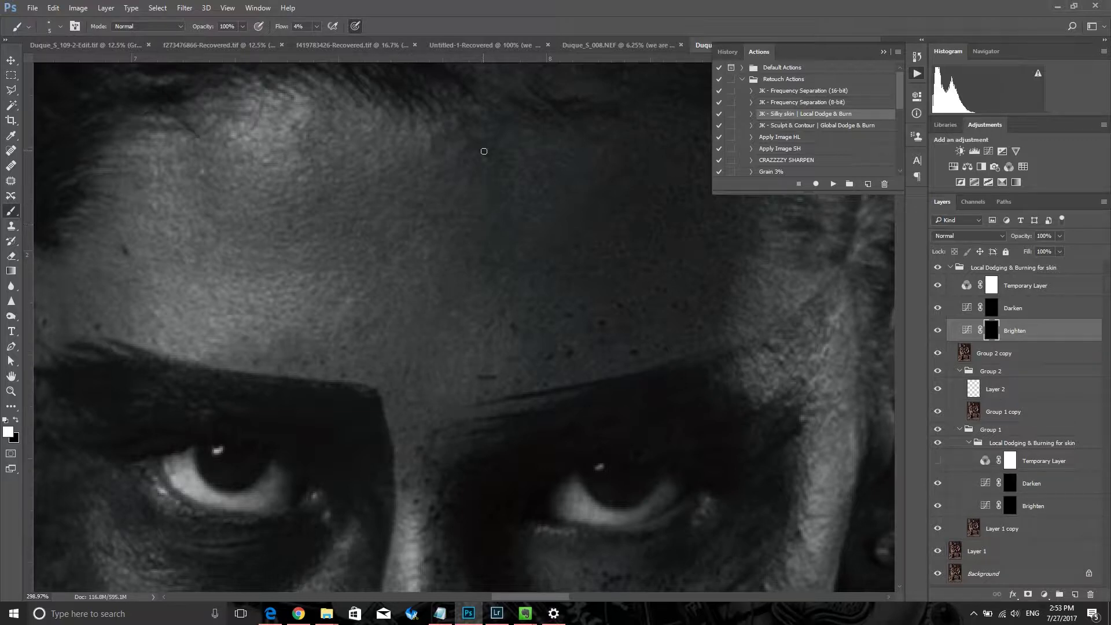
scroll(464, 295, "up", 5)
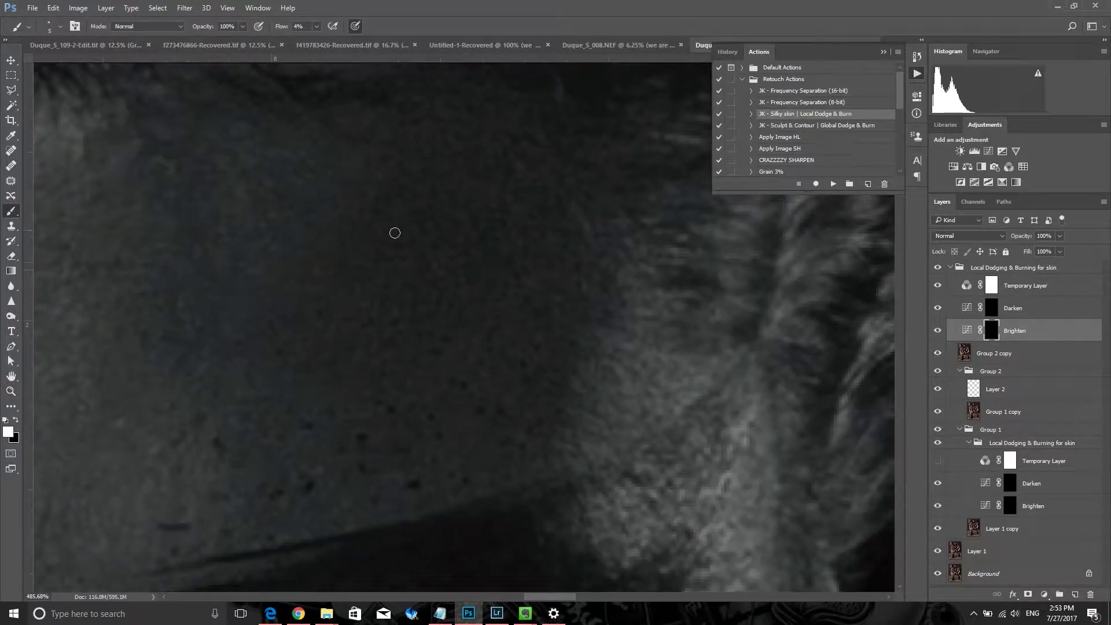
key("bracketright")
key("bracketright")
key("bracketright")
left_click(937, 285)
scroll(492, 327, "down", 5)
key("bracketleft")
key("bracketleft")
key("bracketleft")
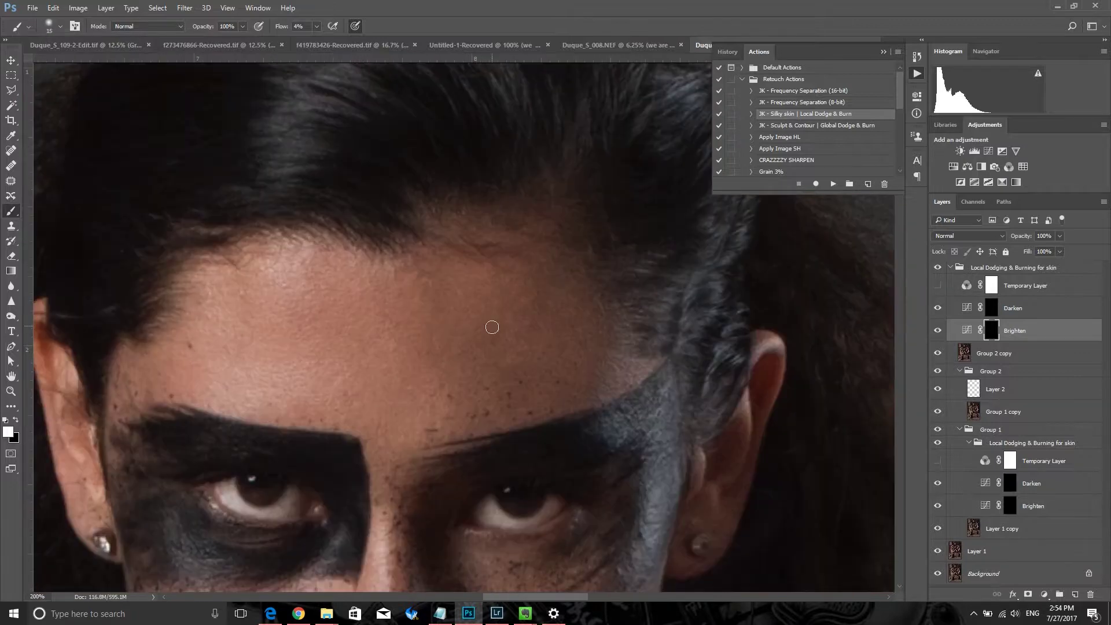
scroll(504, 376, "down", 3)
scroll(501, 241, "down", 3)
key("bracketleft")
key("bracketleft")
key("bracketleft")
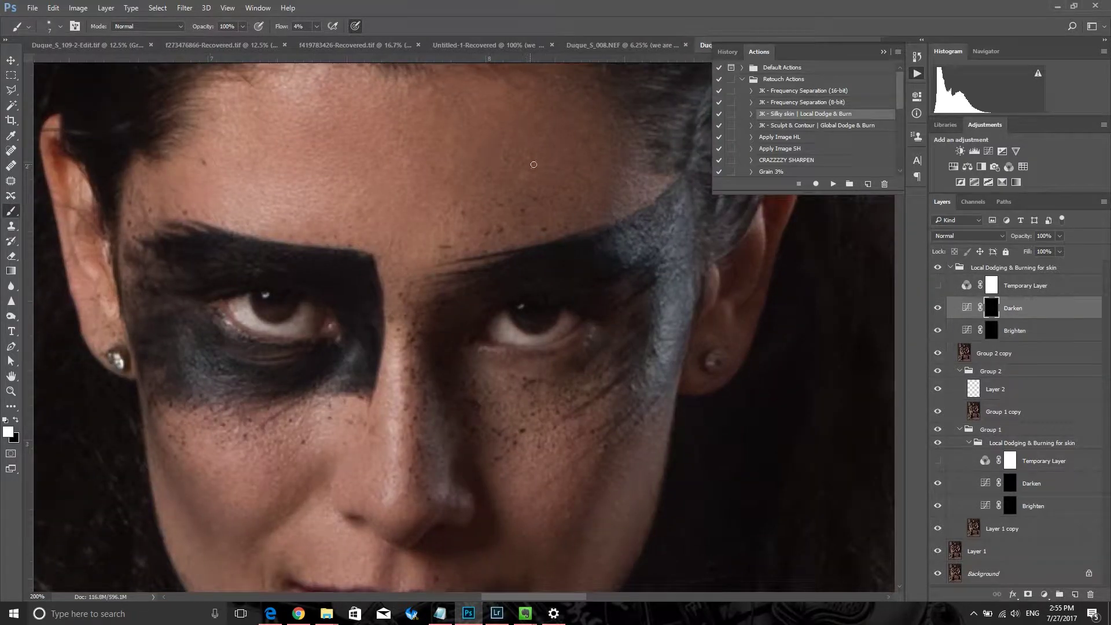
scroll(509, 138, "down", 3)
scroll(366, 341, "up", 5)
key("bracketleft")
key("bracketleft")
key("bracketleft")
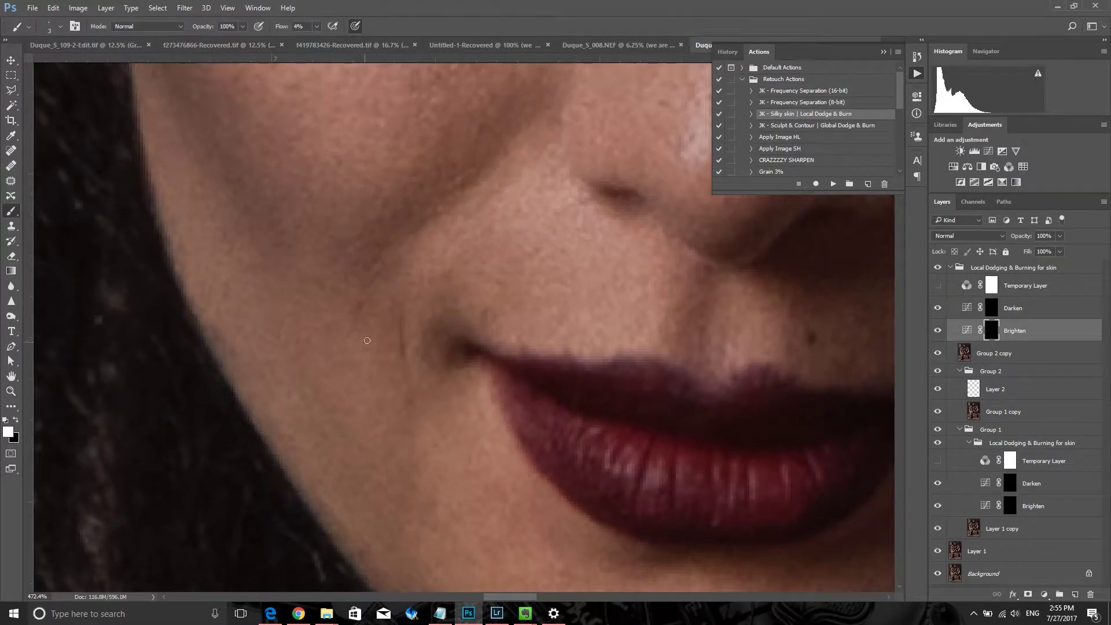
Dodge and burn around the forehead and mouth on the Brighten and Darken layers, checking in greyscale
key("F2")
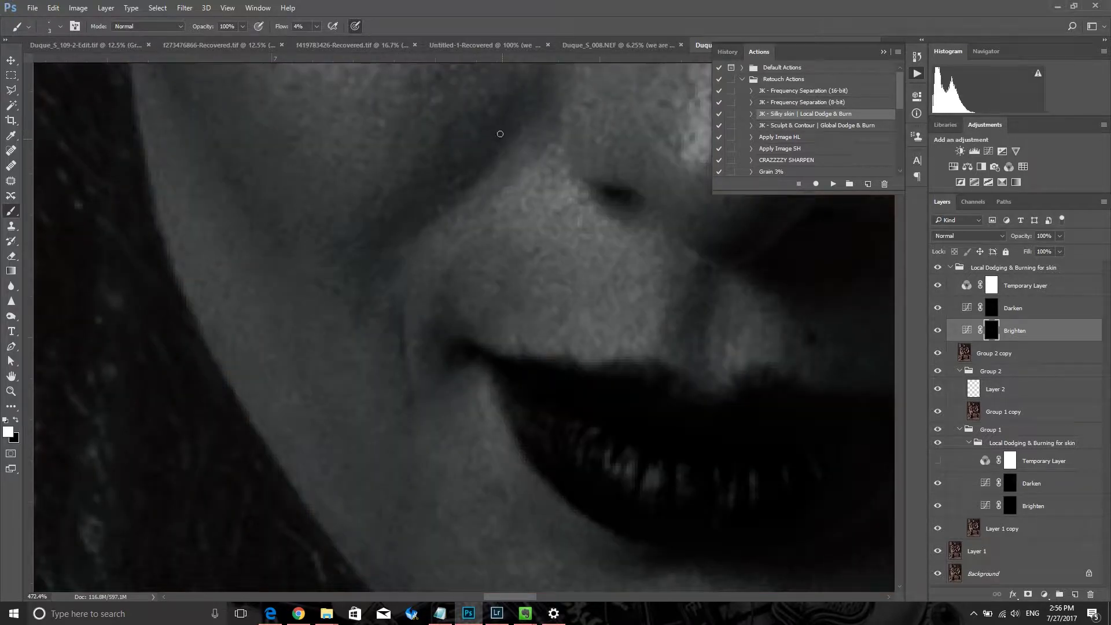
scroll(373, 214, "up", 3)
key("alt+bracketright")
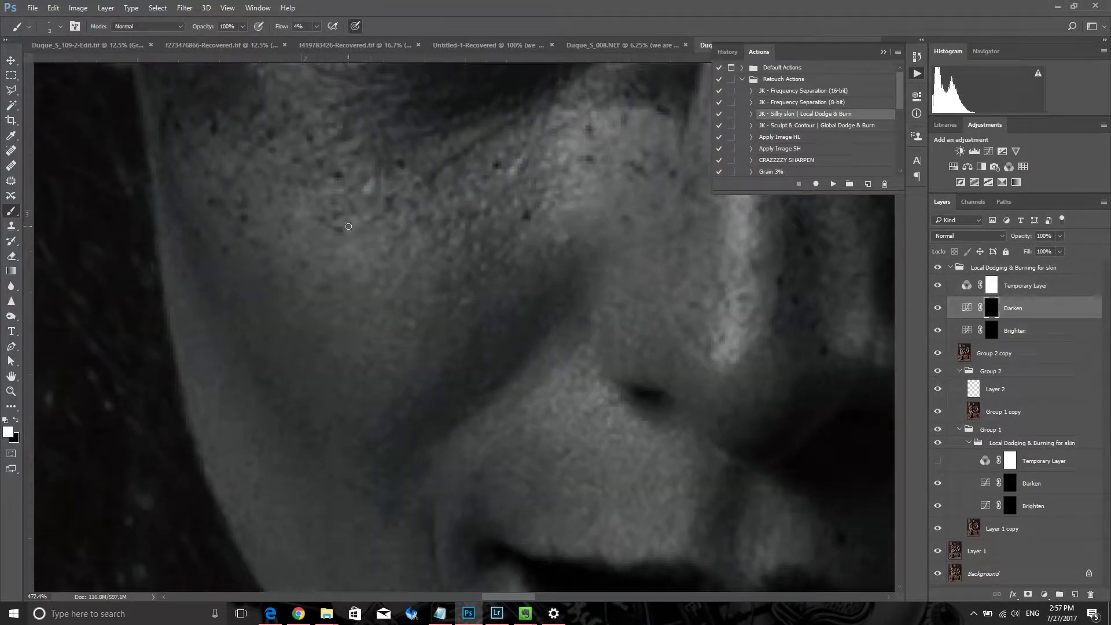
key("alt+bracketleft")
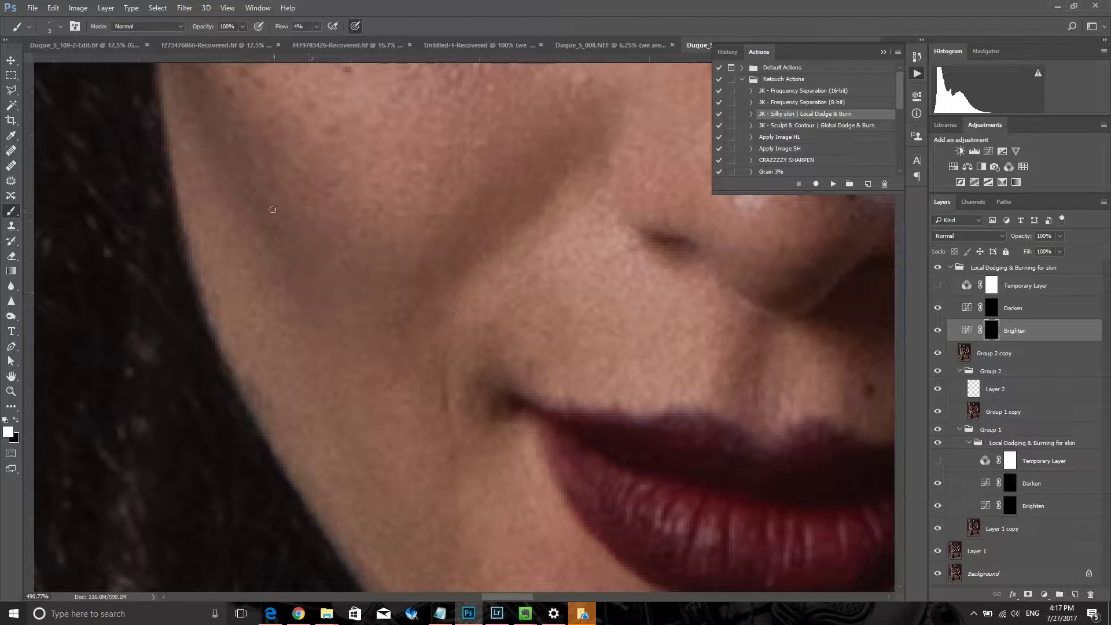
left_click_drag(224, 215, 268, 231)
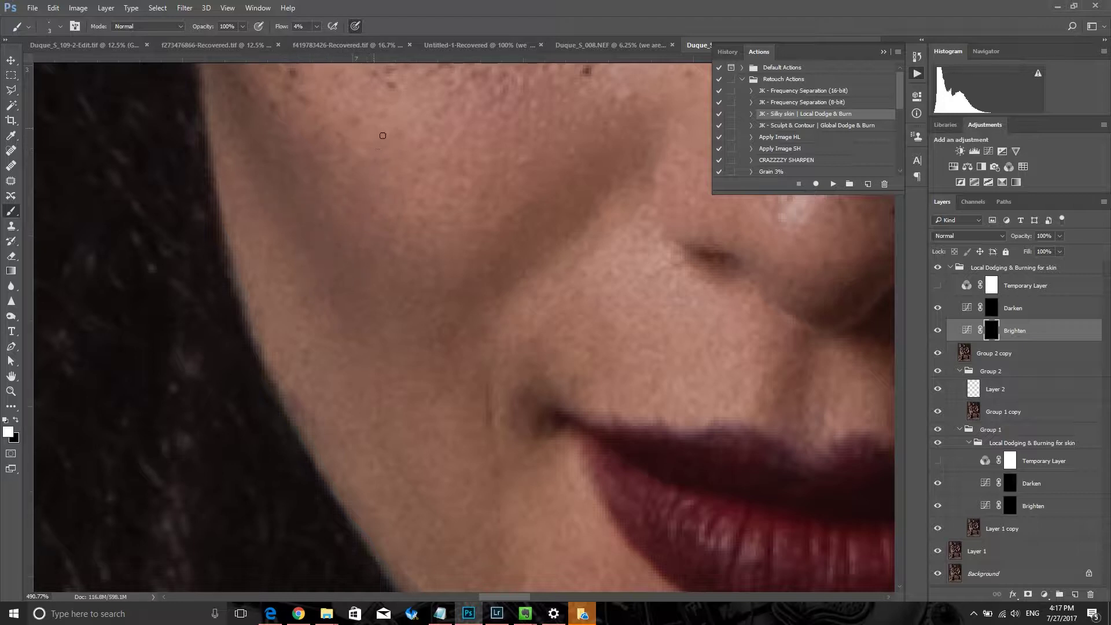
scroll(532, 252, "down", 5)
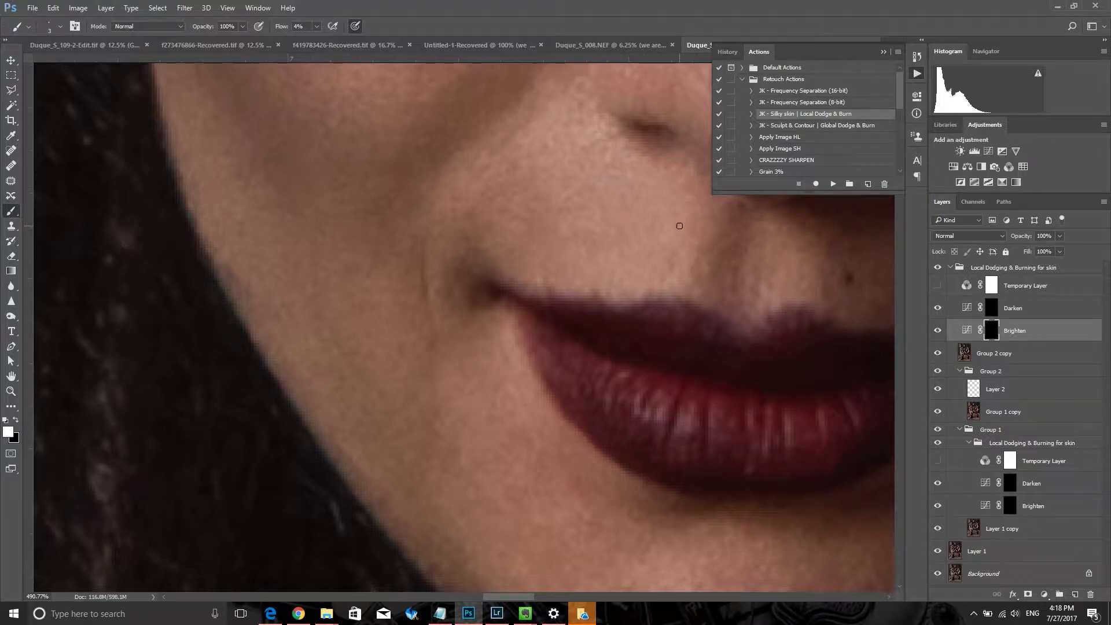
key("ctrl+minus")
key("ctrl+minus")
key("ctrl+minus")
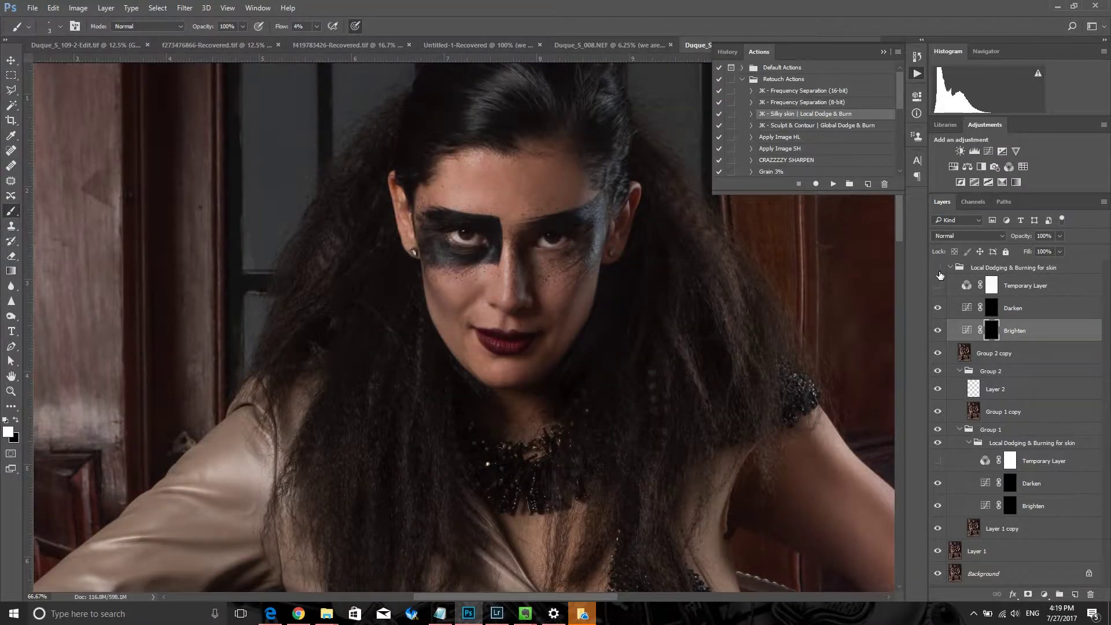
Zoom onto the cheek beside the mouth, brush it while viewing in greyscale, then return to colour
left_click(938, 284)
key("z")
mouse_move(449, 310)
left_mouse_down()
mouse_move(541, 411)
mouse_move(525, 390)
left_mouse_up()
key("b")
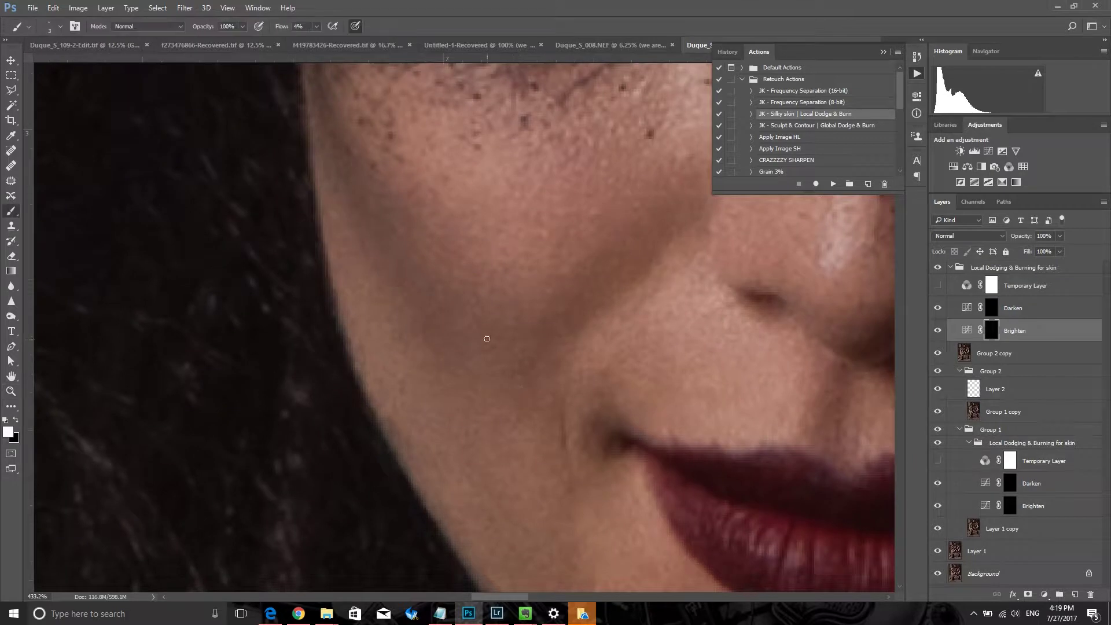
key("F2")
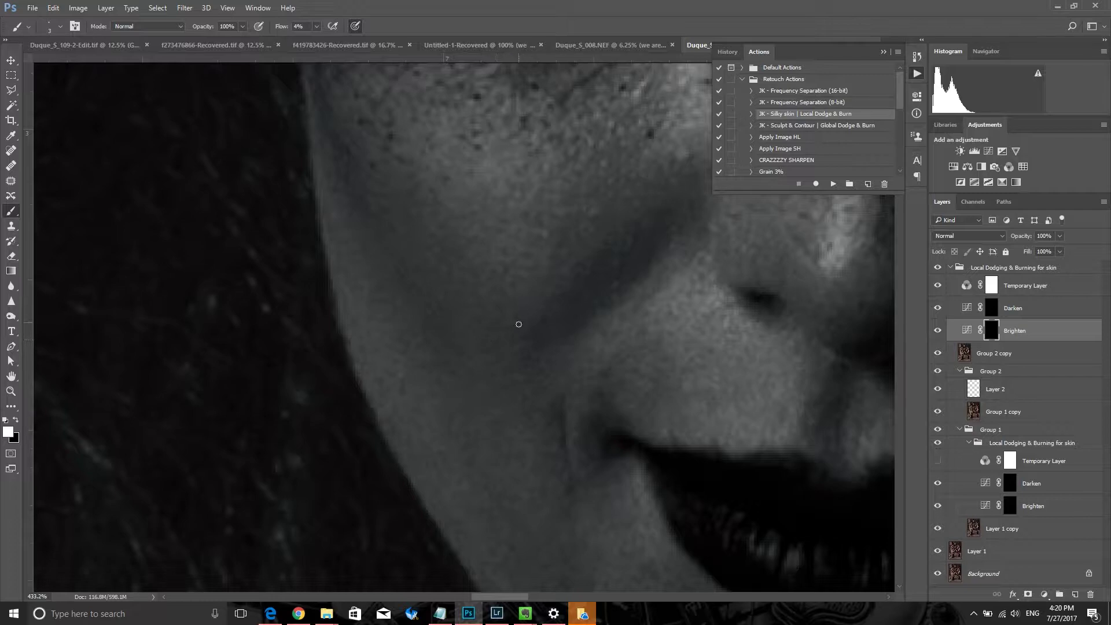
left_click(937, 285)
key("ctrl+minus")
key("ctrl+minus")
key("ctrl+minus")
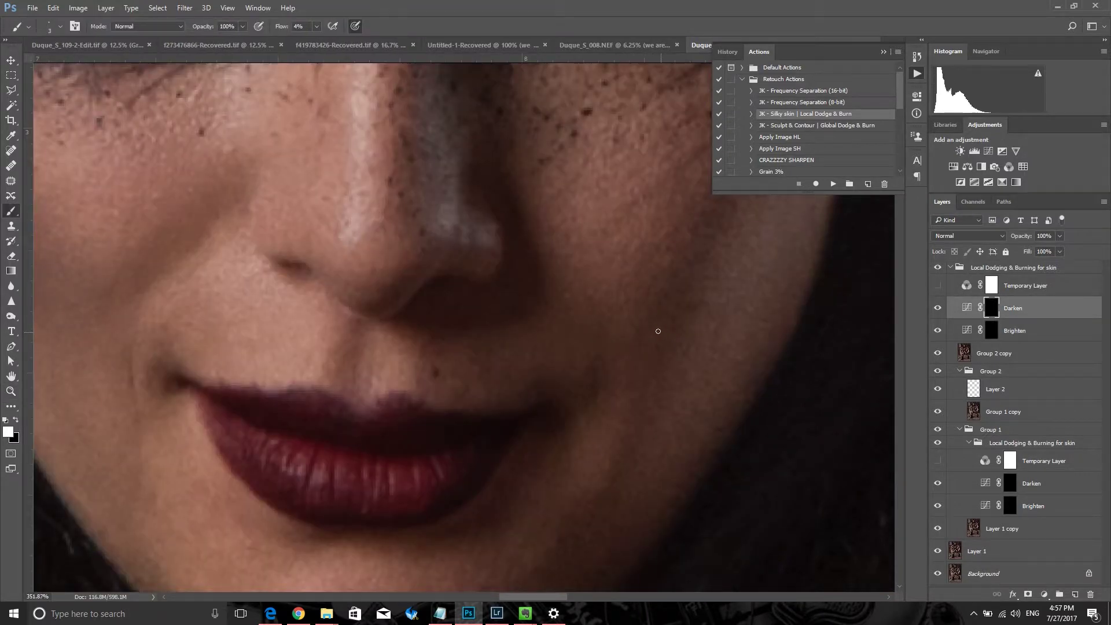
Paint on the Brighten layer across the cheek, moving the view to the nose and under the eye
scroll(514, 297, "up", 3)
key("alt+bracketleft")
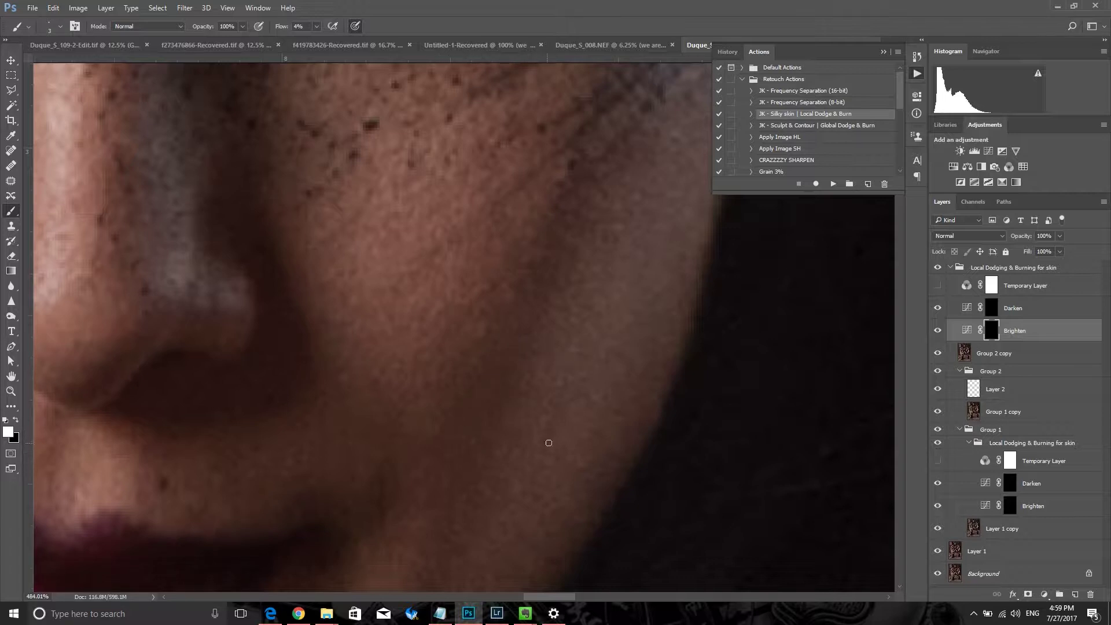
mouse_move(468, 317)
left_mouse_down()
mouse_move(365, 356)
mouse_move(362, 320)
left_mouse_up()
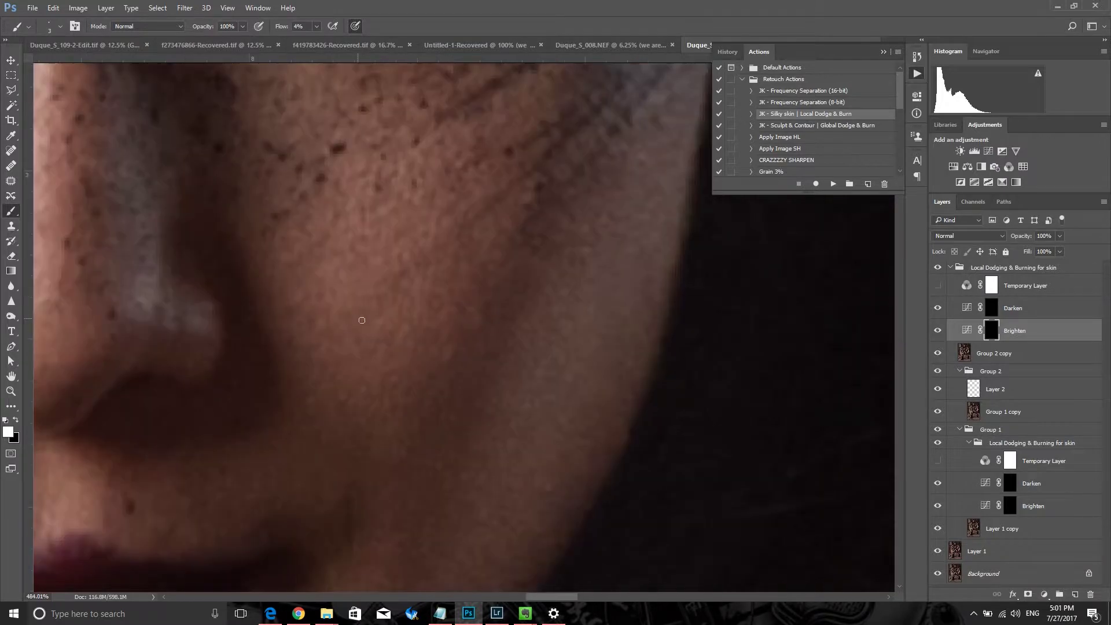
left_click_drag(418, 399, 460, 246)
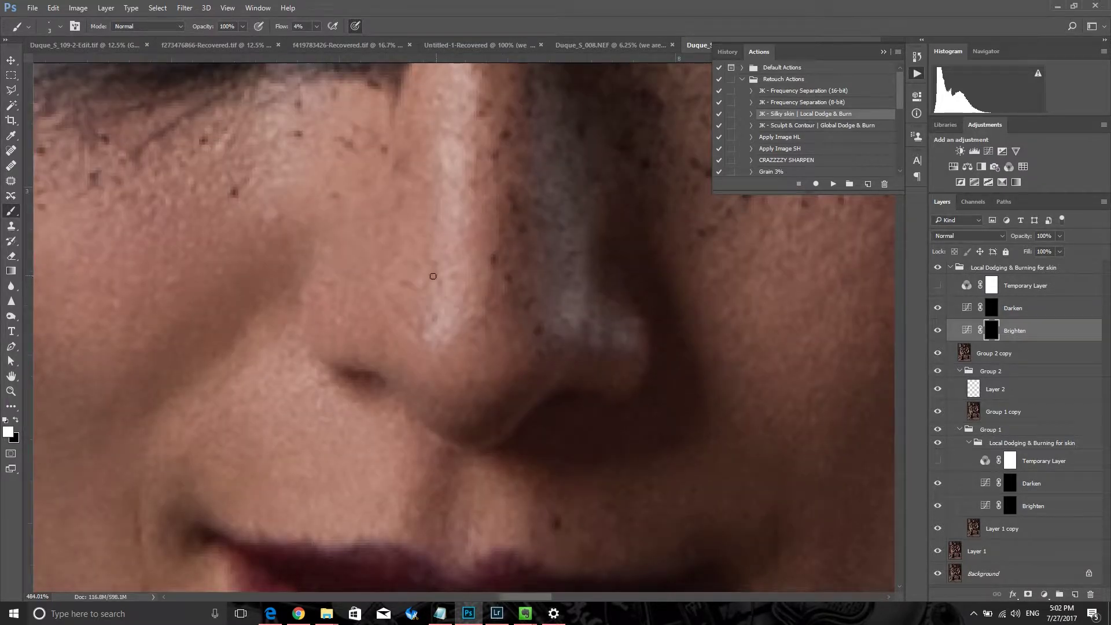
mouse_move(433, 276)
left_mouse_down()
mouse_move(485, 273)
mouse_move(485, 312)
left_mouse_up()
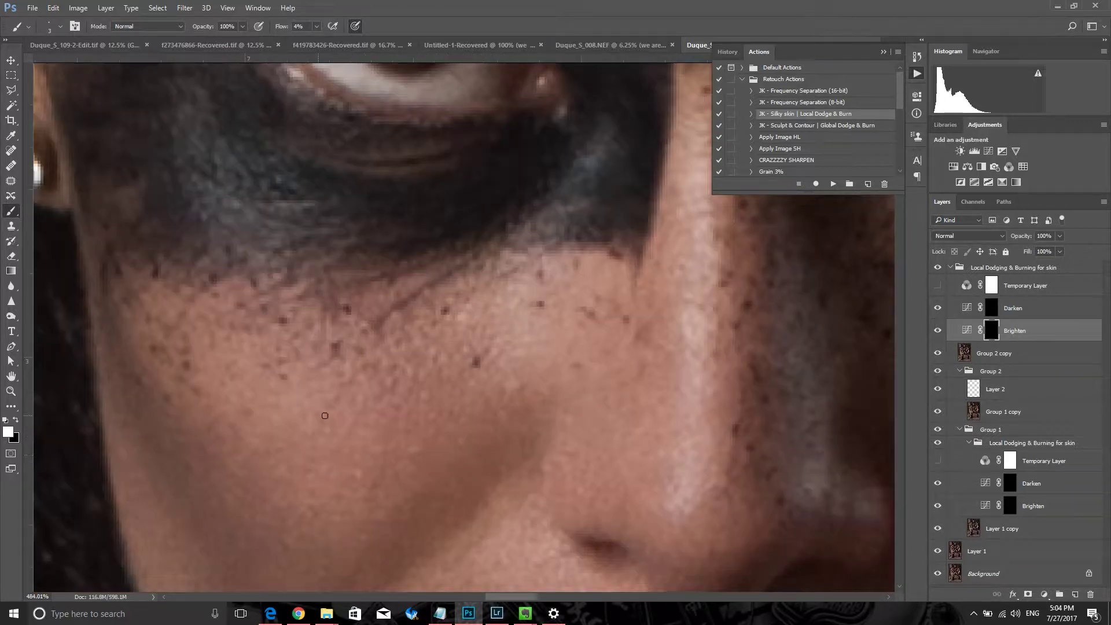
Alternate Darken and Brighten painting along the nose and under the eye, zoomed in on the nose
key("alt+bracketright")
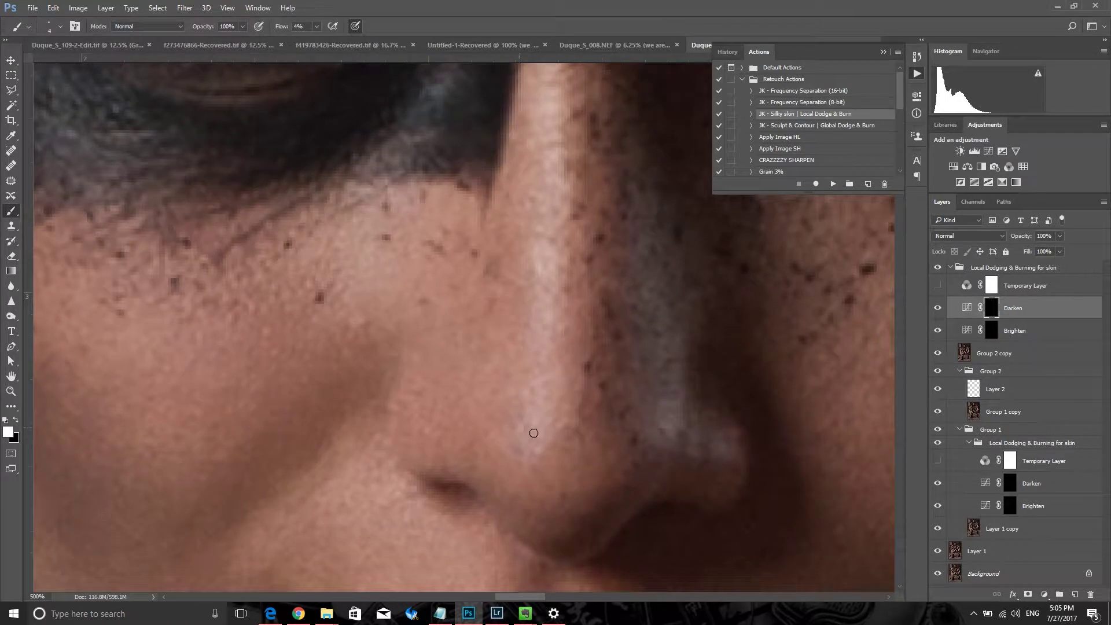
left_click_drag(532, 258, 496, 291)
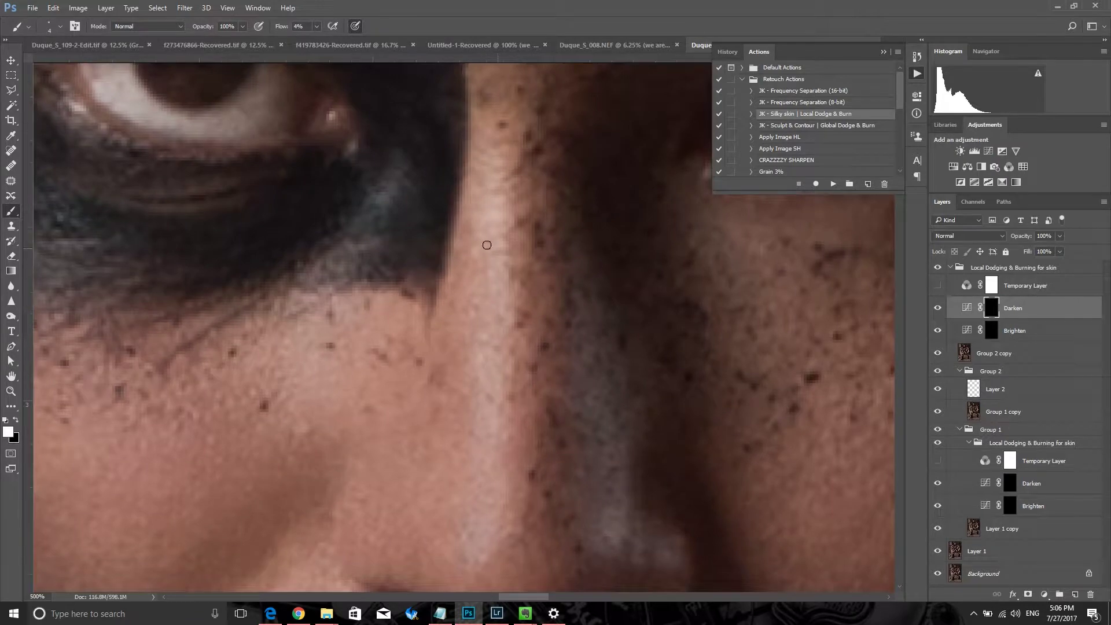
key("z")
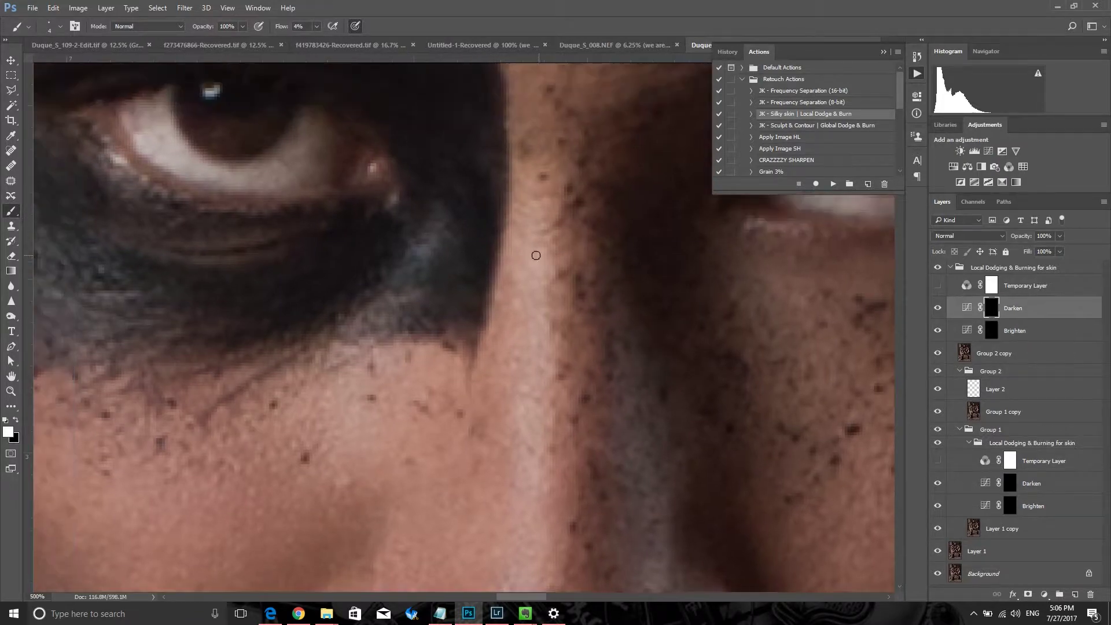
left_click_drag(536, 257, 551, 375)
key("b")
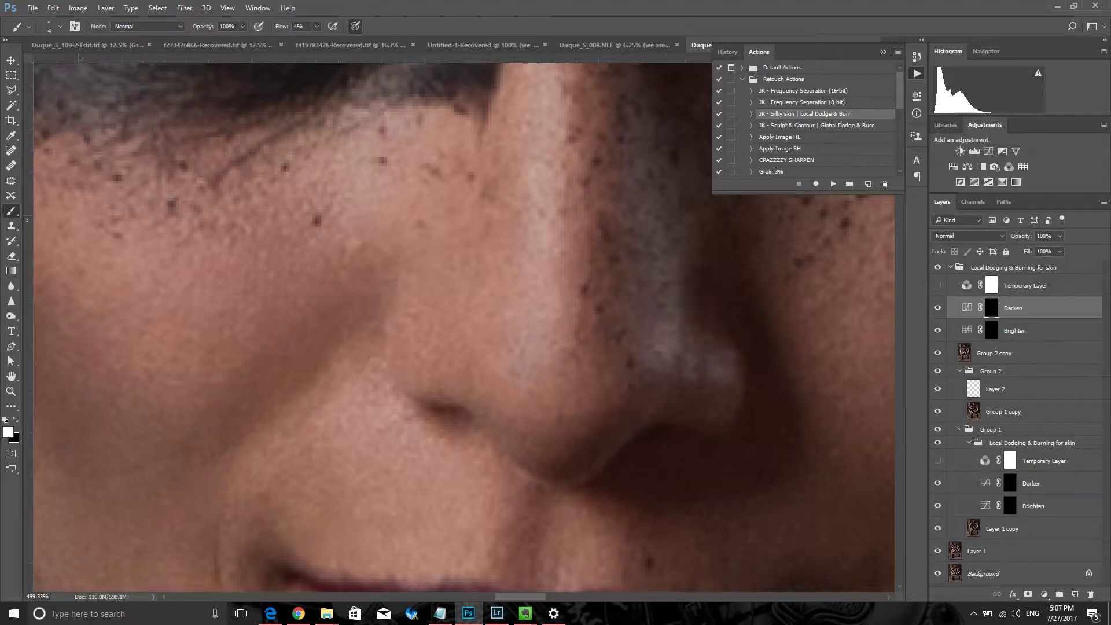
left_click_drag(778, 401, 581, 436)
key("alt+bracketleft")
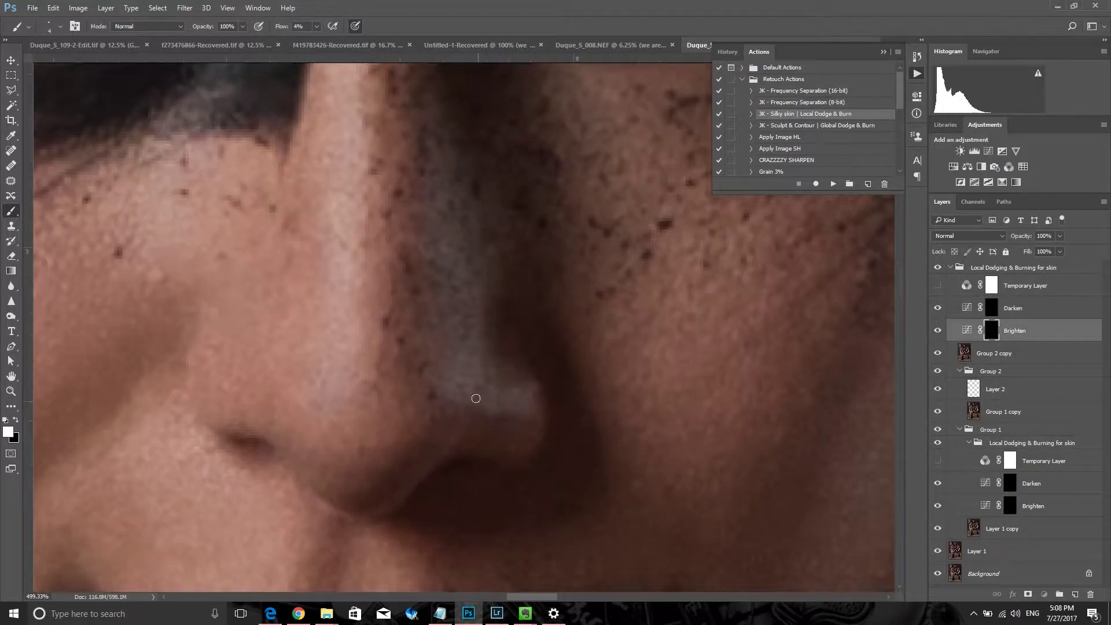
scroll(473, 251, "down", 1)
left_click_drag(402, 203, 581, 474)
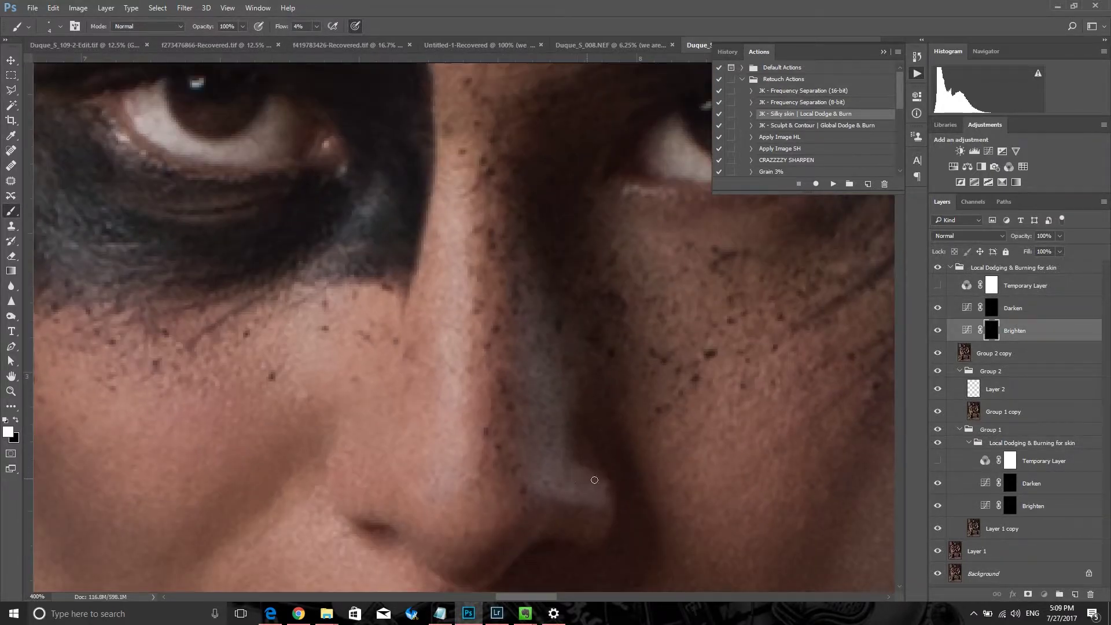
key("ctrl+0")
Zoom in on the forehead and lighten its skin on the Brighten curve mask with the greyscale helper hidden
key("z")
left_click_drag(480, 307, 518, 309)
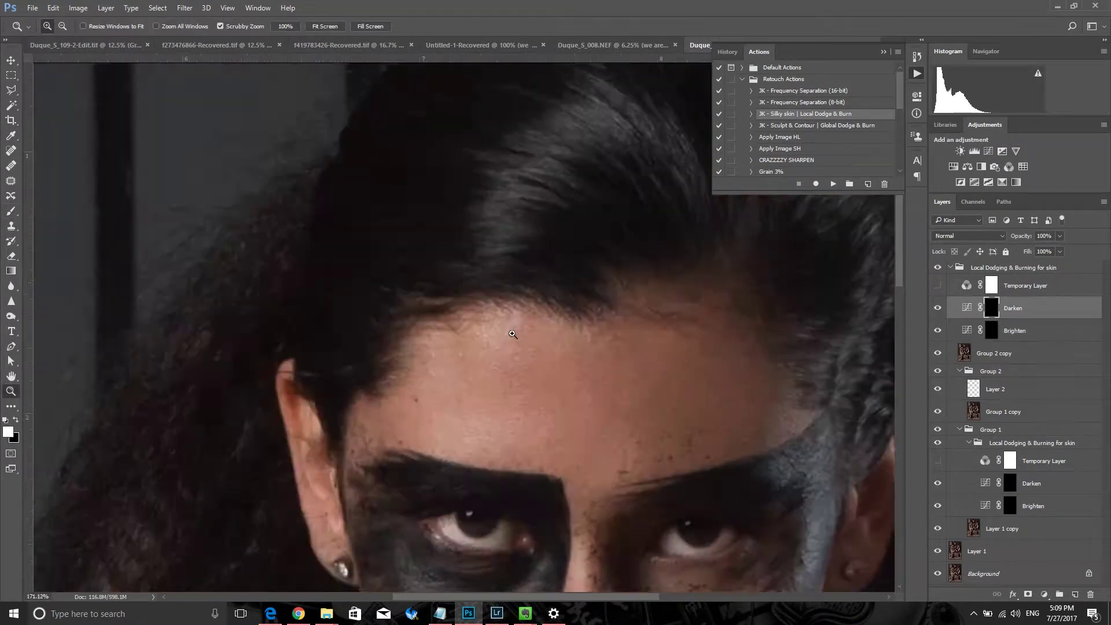
key("b")
key("alt+bracketright")
key("F2")
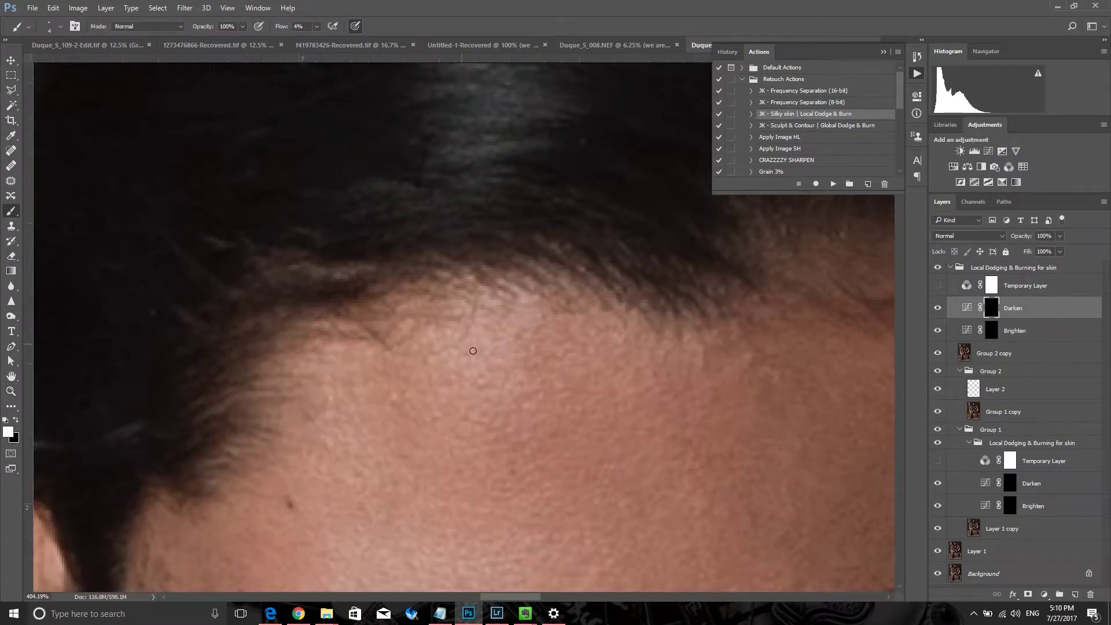
key("alt+bracketleft")
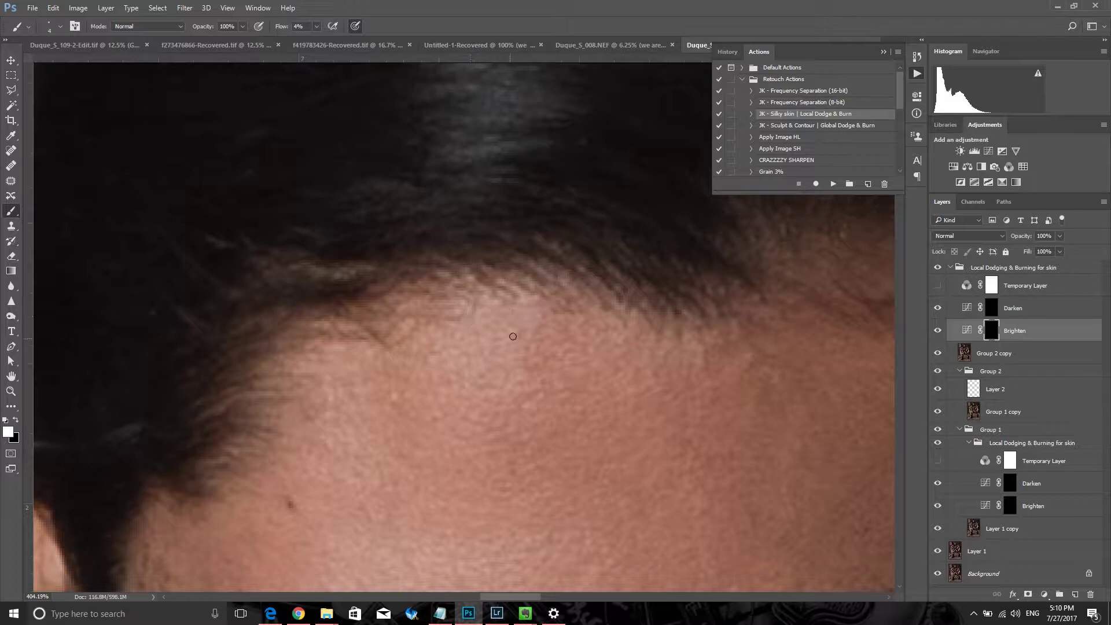
left_click_drag(377, 380, 479, 426)
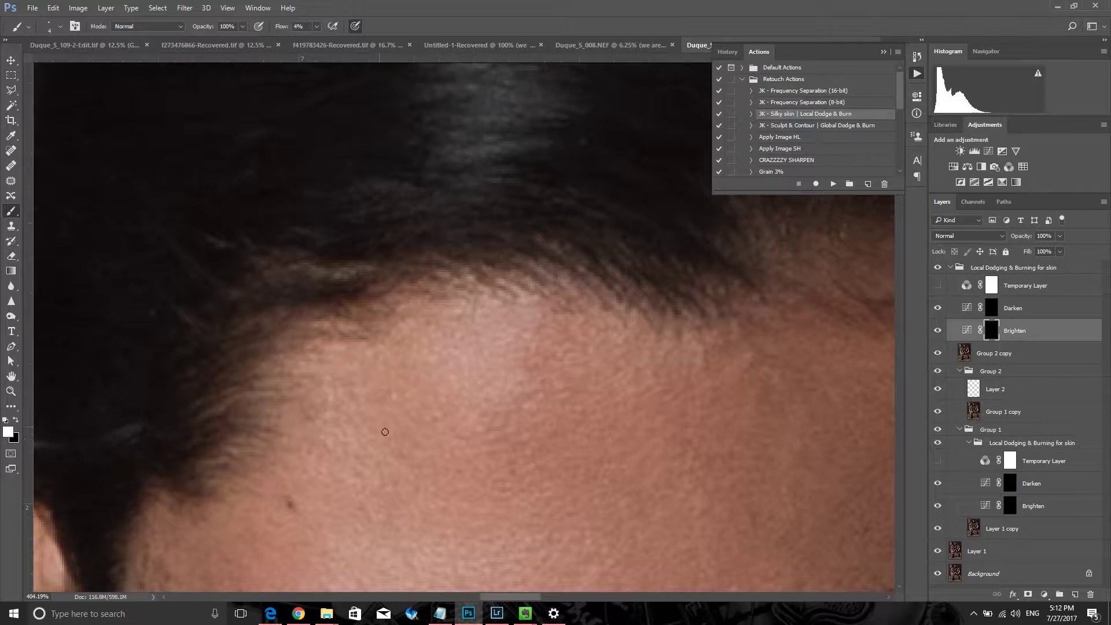
Fit the portrait on screen and resize the brush while alternating between the Darken and Brighten layers
key("alt+bracketright")
key("ctrl+0")
scroll(534, 228, "up", 2)
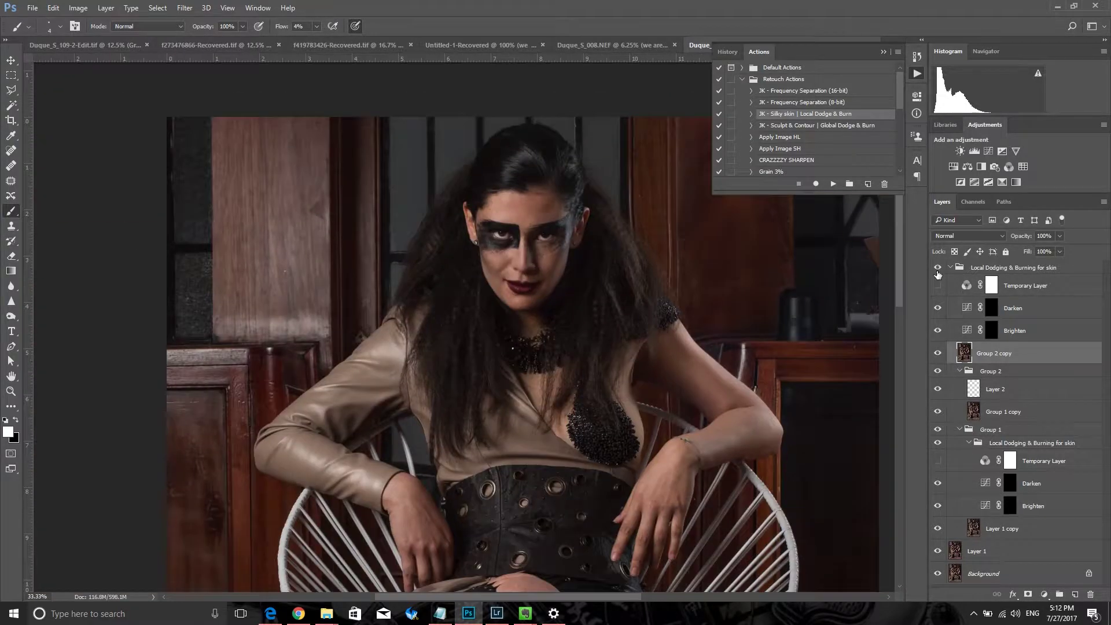
scroll(534, 228, "up", 2)
key("bracketright")
key("bracketright")
scroll(534, 228, "up", 4)
key("alt+bracketleft")
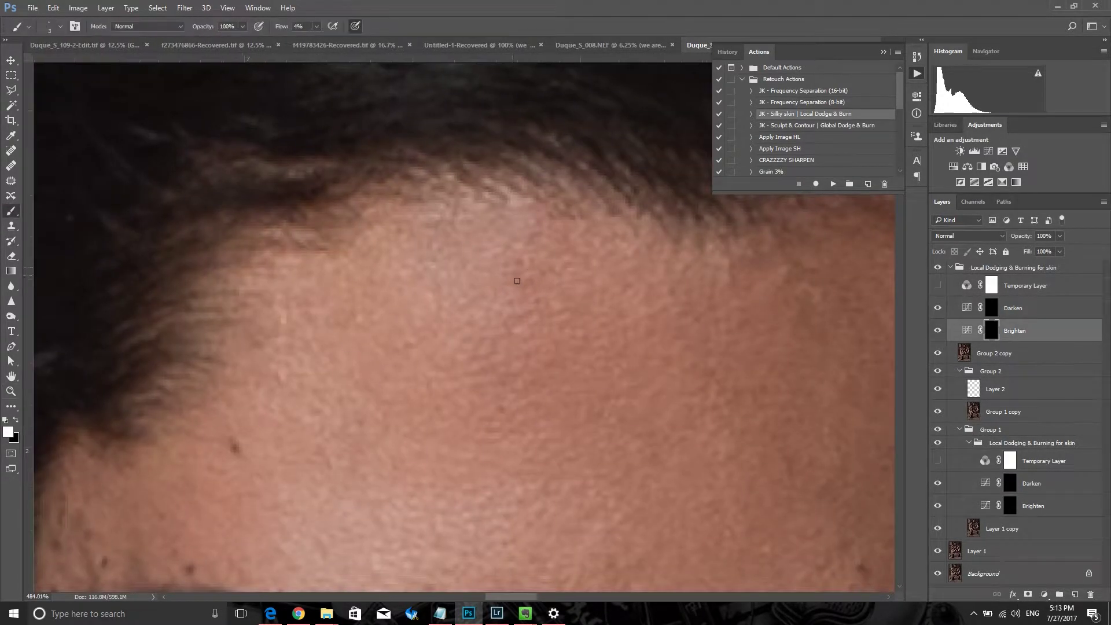
key("bracketleft")
key("bracketleft")
key("bracketleft")
scroll(521, 315, "down", 3)
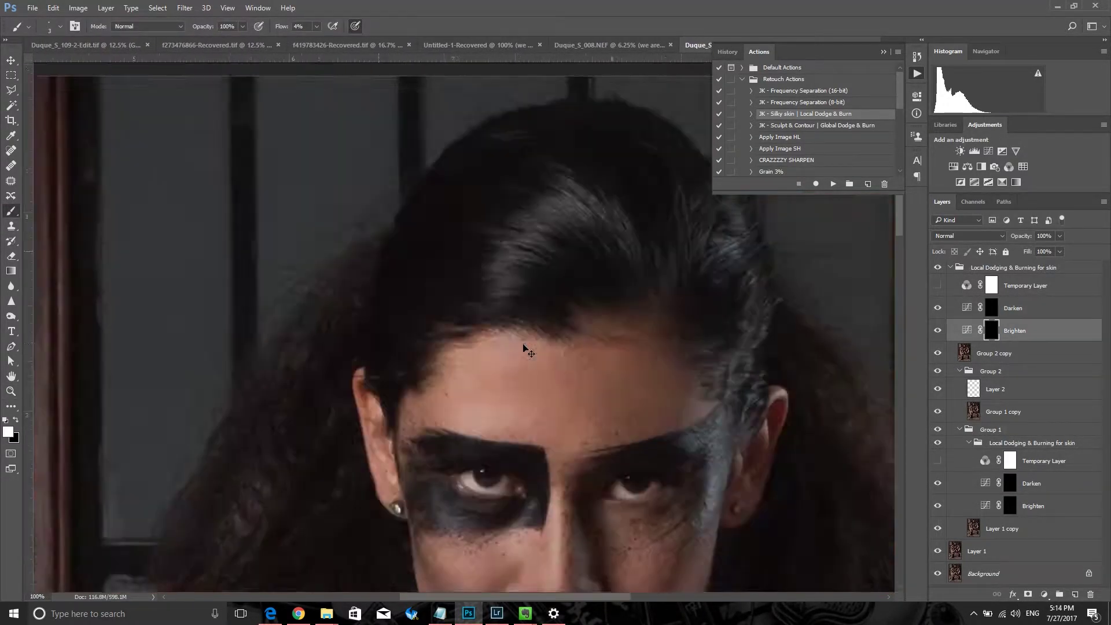
scroll(481, 320, "up", 3)
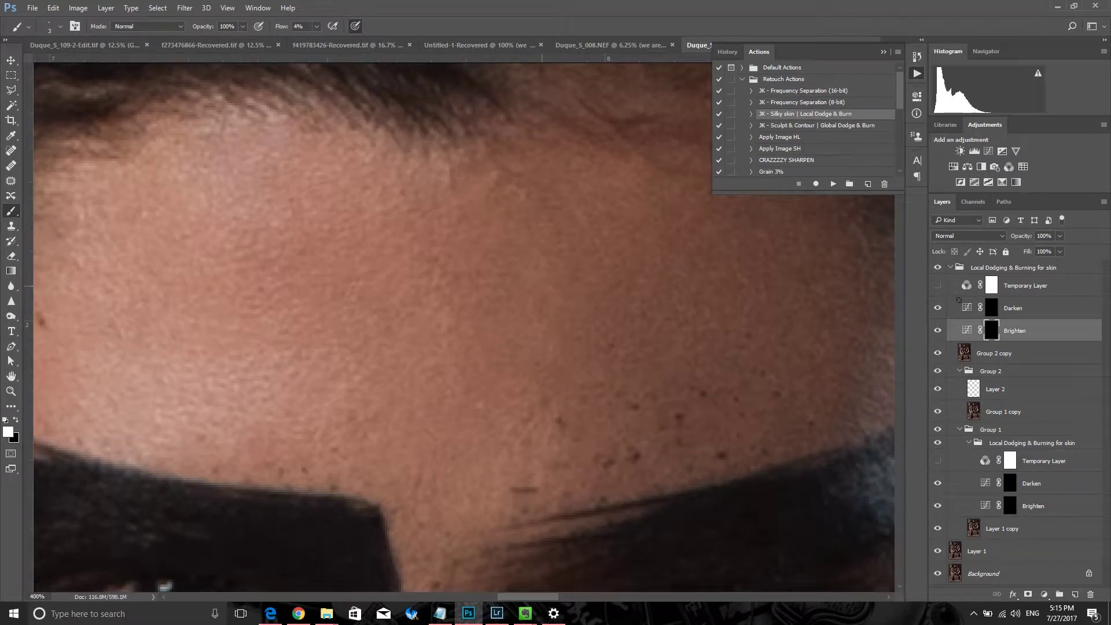
Turn the black-and-white helper back on and dodge the forehead beside the brow on the Brighten layer
key("alt+bracketright")
scroll(838, 286, "up", 2)
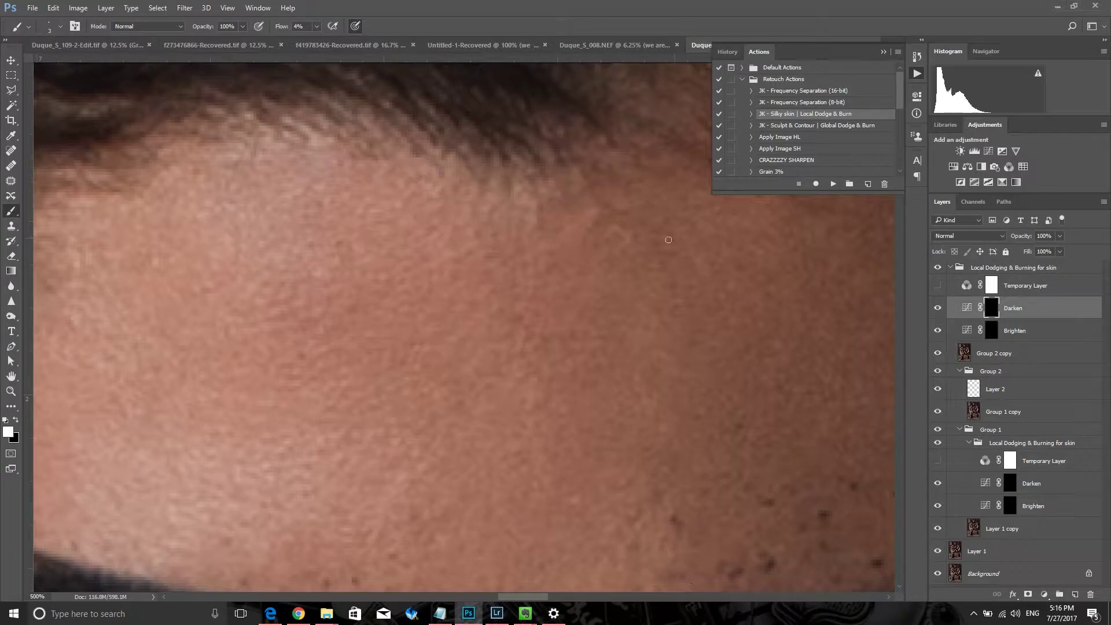
key("F2")
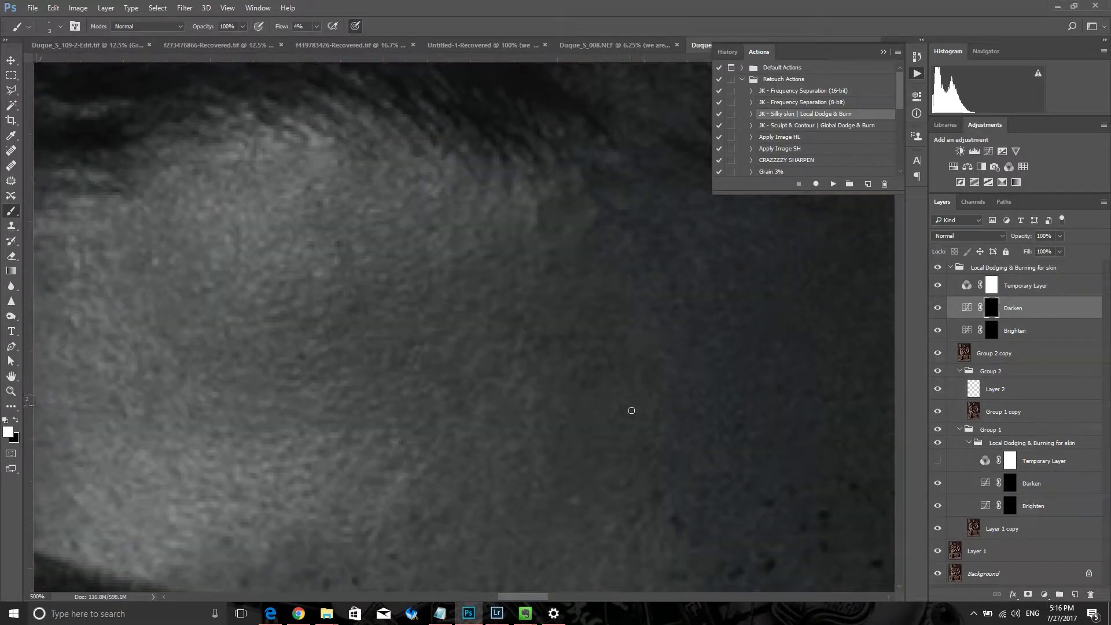
left_click_drag(523, 396, 540, 409)
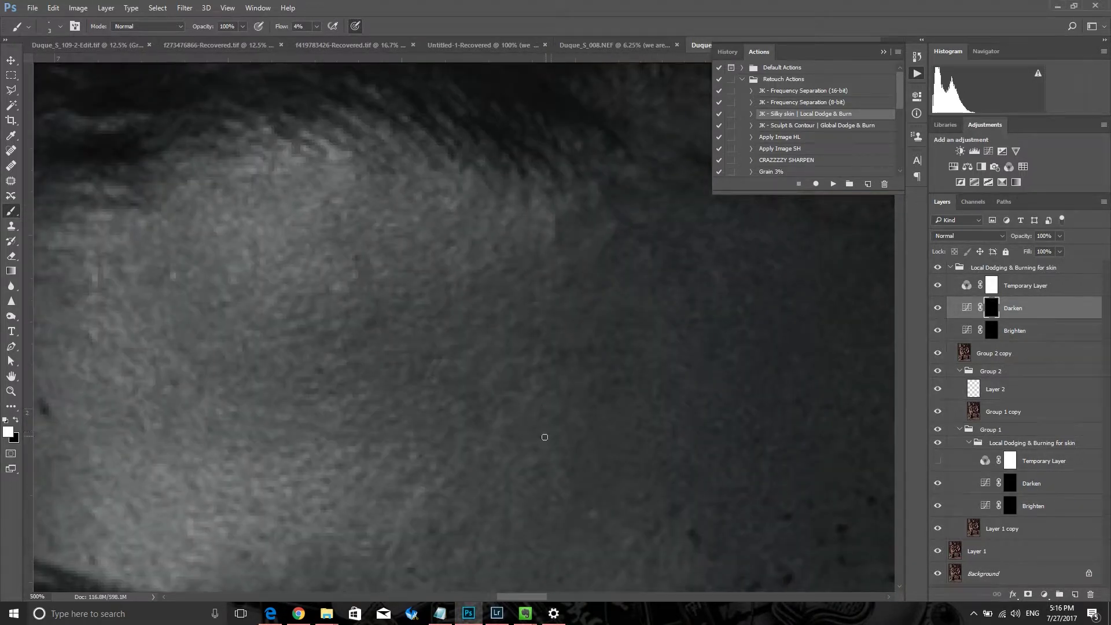
left_click_drag(526, 479, 561, 347)
key("alt+bracketleft")
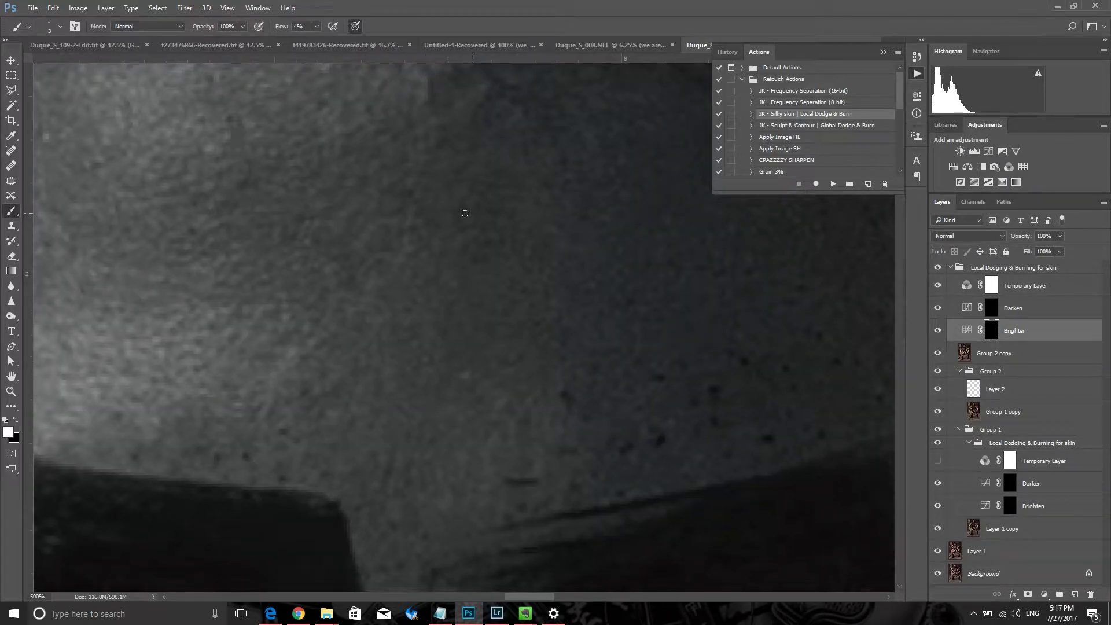
left_click_drag(482, 154, 471, 167)
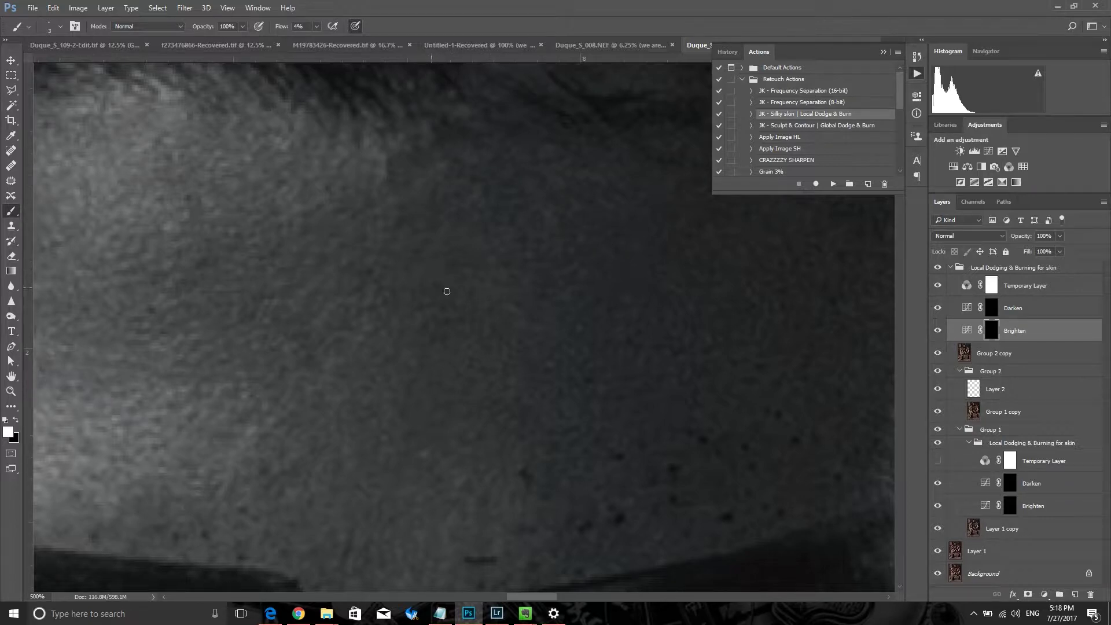
Hide the black-and-white helper layer and save the document
left_click(938, 286)
scroll(435, 294, "down", 5)
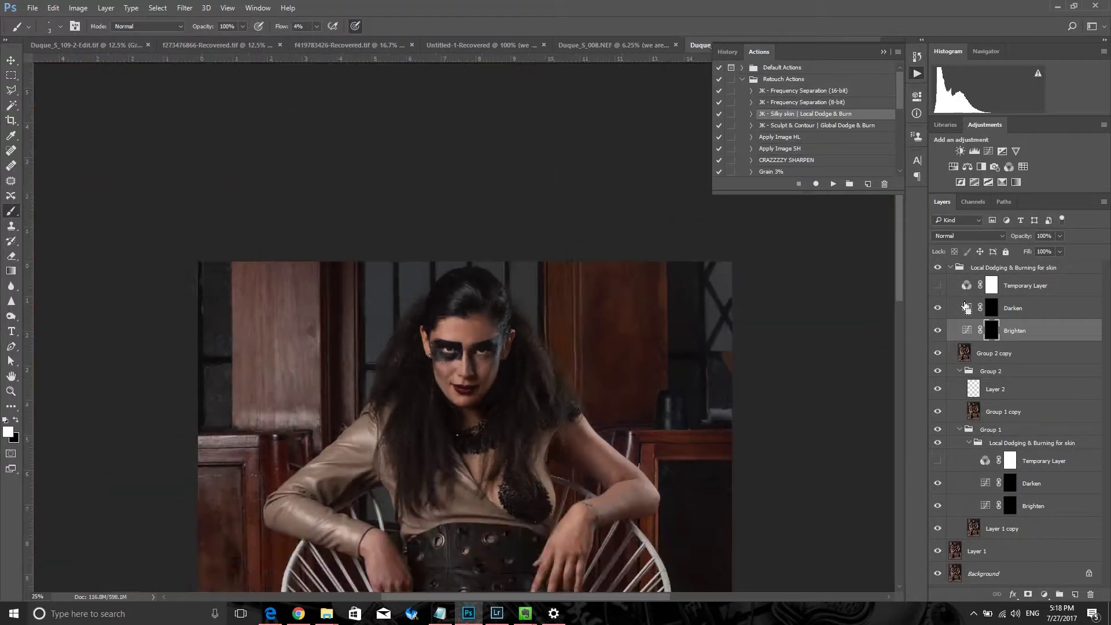
scroll(435, 294, "up", 5)
scroll(435, 294, "up", 3)
scroll(443, 295, "up", 2)
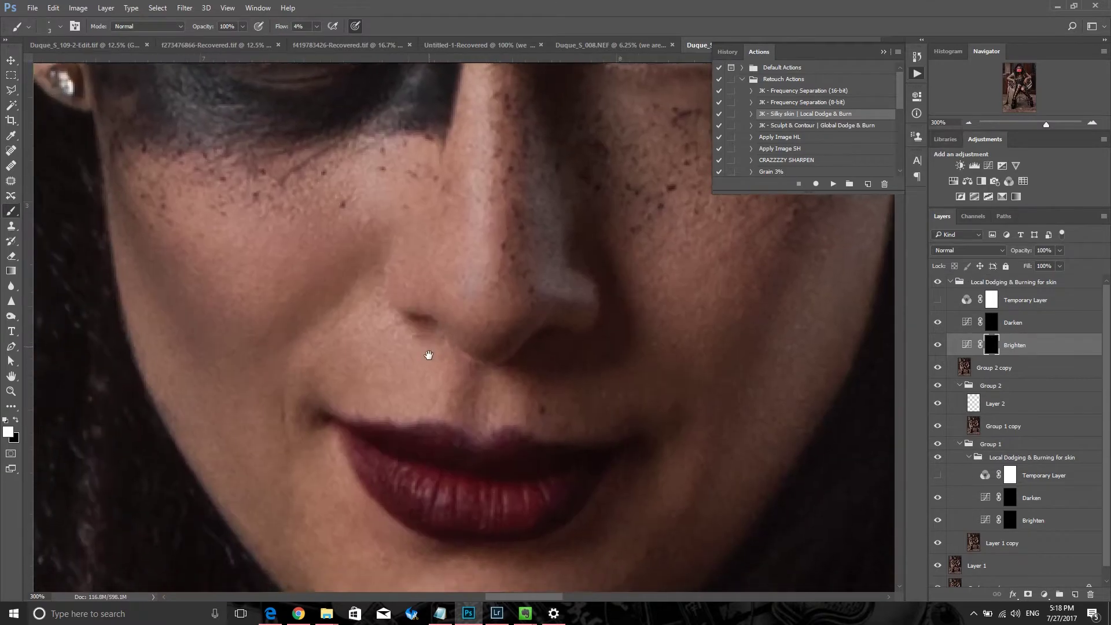
scroll(450, 298, "up", 2)
scroll(634, 326, "down", 5)
key("ctrl+s")
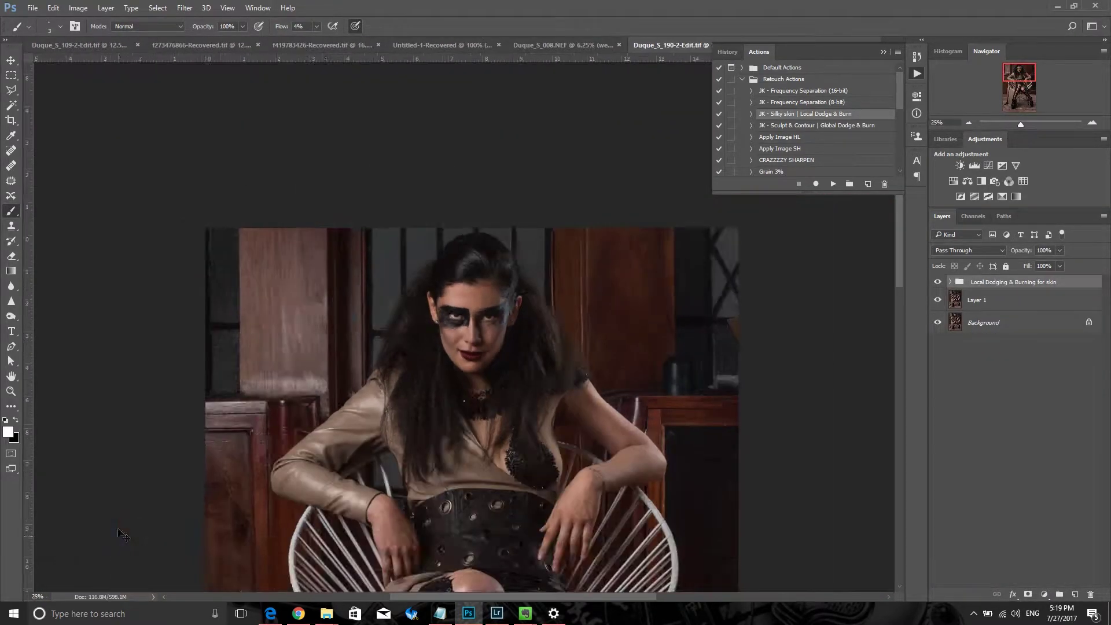
Duplicate and merge the dodge-and-burn group, then add a new layer named 'basic skin correction legs'
left_click(938, 300)
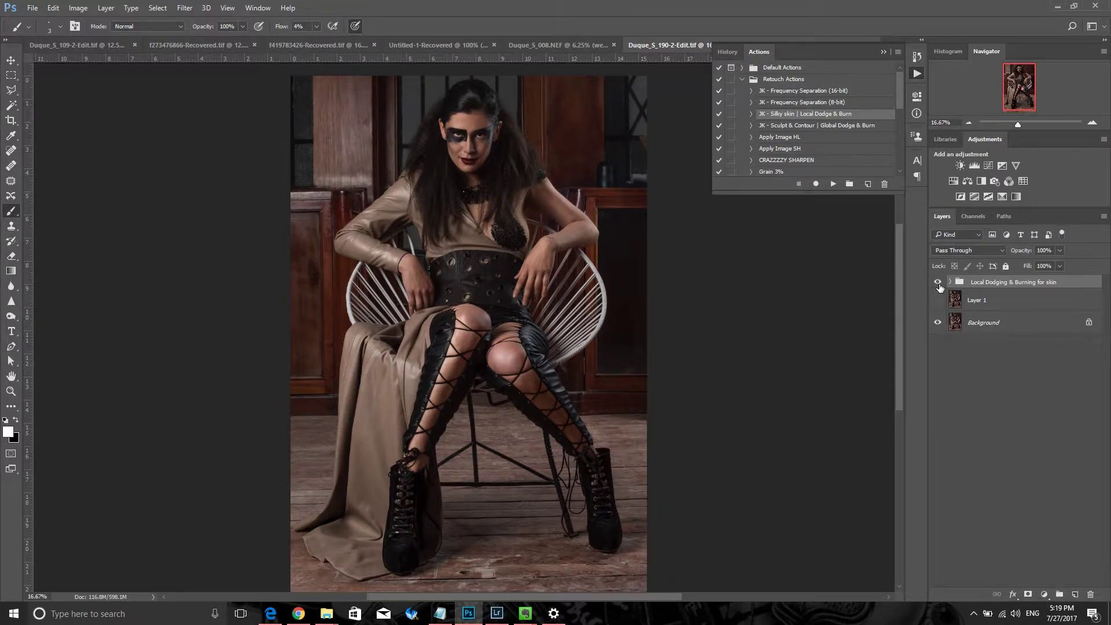
key("ctrl+j")
key("ctrl+e")
left_click(938, 306)
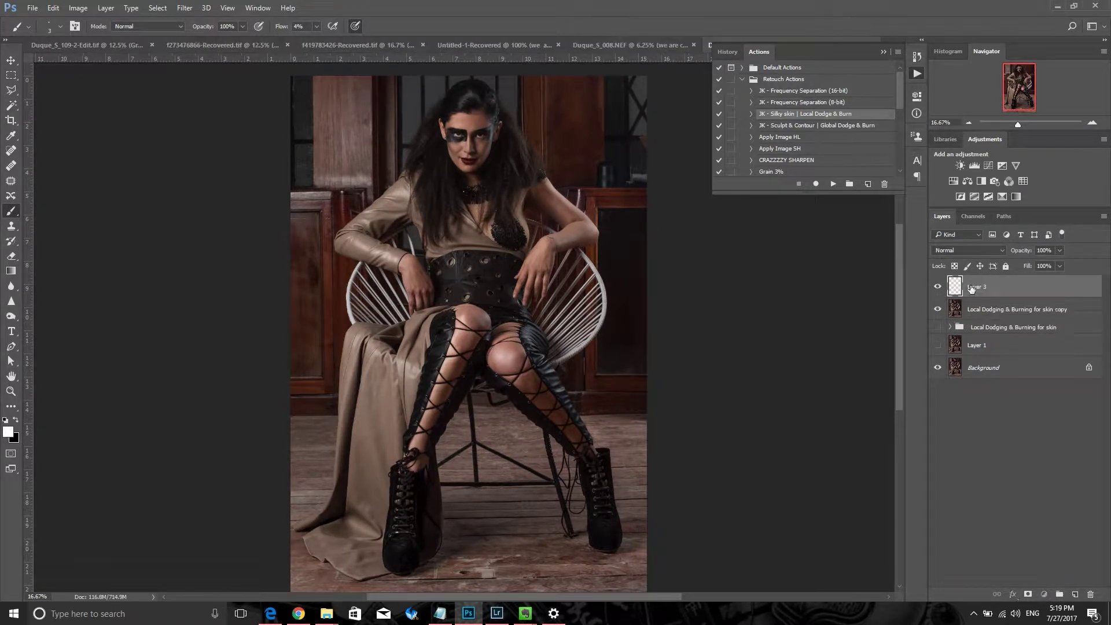
key("ctrl+shift+alt+n")
double_click(979, 287)
type("basic skin correction legs")
key("Return")
Heal the dark mole and a small bump on the thigh with the Spot Healing Brush
scroll(471, 306, "up", 10)
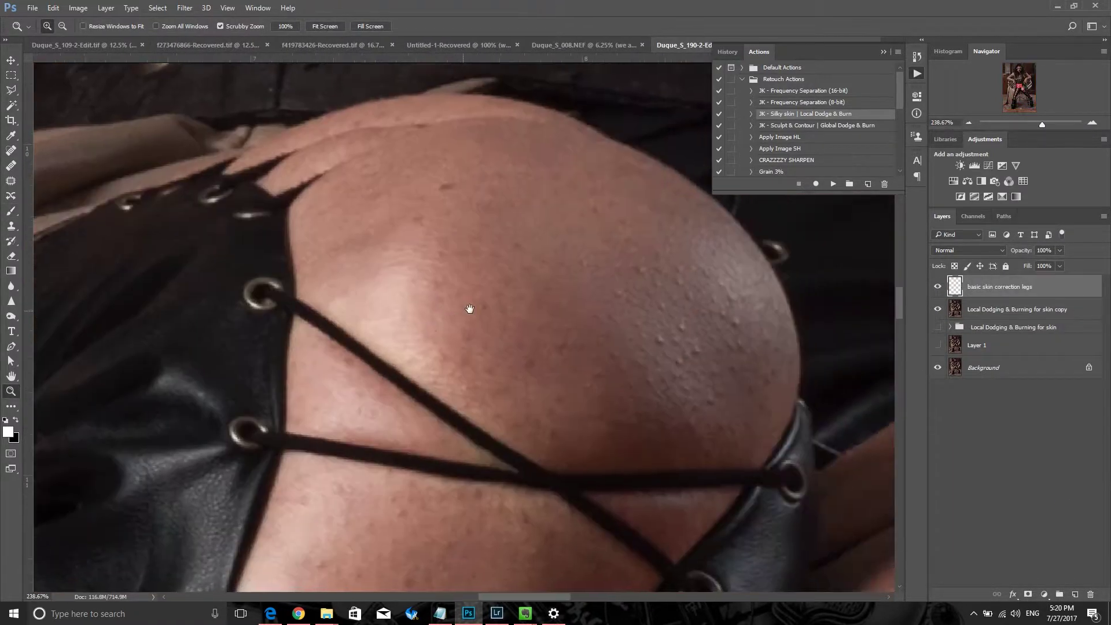
key("j")
left_click(676, 268)
left_click(784, 286)
Heal the remaining bumps, dark spots and a short blemish streak across the thigh
left_click(796, 366)
left_click(726, 358)
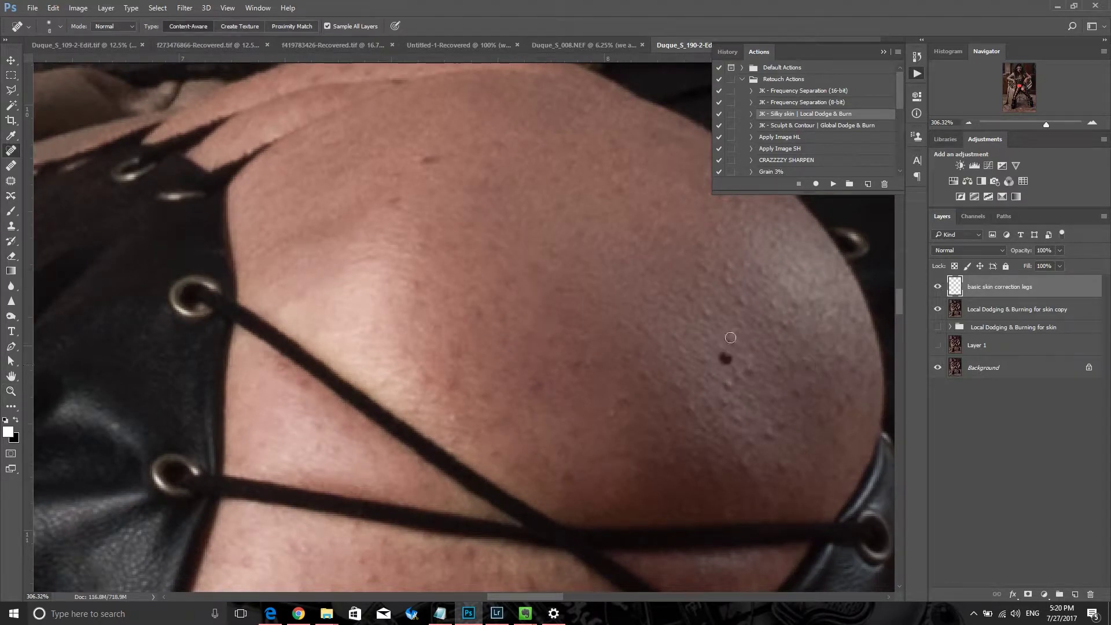
left_click(767, 436)
left_click(699, 419)
left_click(646, 376)
left_click(728, 281)
left_click(396, 204)
left_click(502, 149)
left_click(537, 384)
left_click(574, 367)
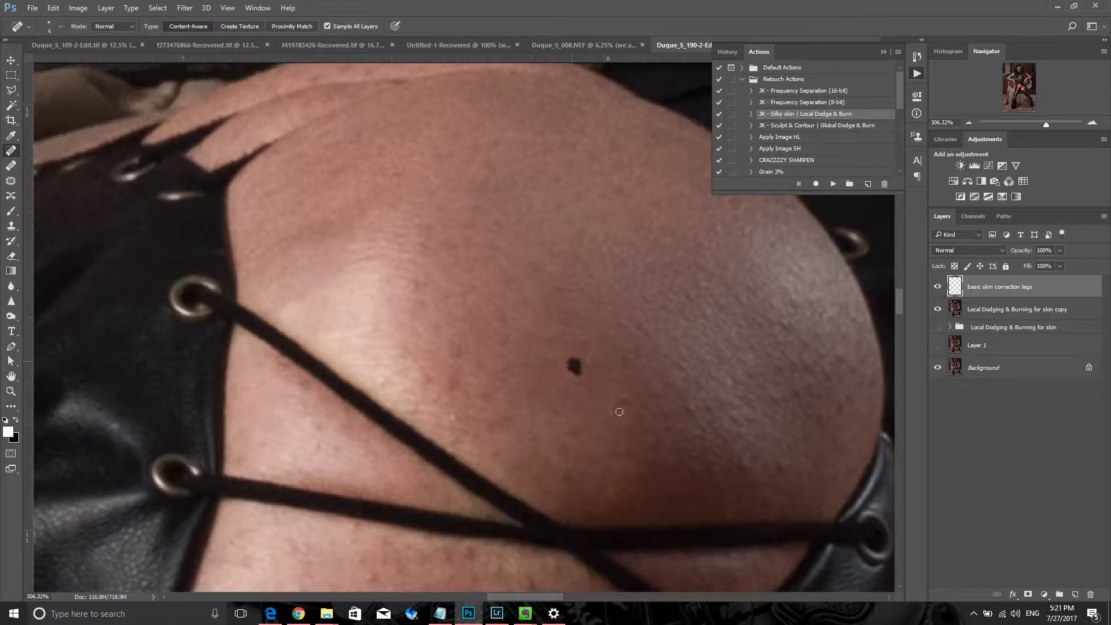
left_click(549, 465)
left_click(622, 409)
left_click(642, 333)
left_click(457, 356)
mouse_move(438, 400)
left_mouse_down()
mouse_move(469, 409)
mouse_move(499, 52)
left_mouse_up()
With a larger brush, heal the spots and dark moles on the skin between the boot lacing
key("bracketright")
key("bracketright")
key("bracketright")
left_click(334, 315)
left_click(306, 375)
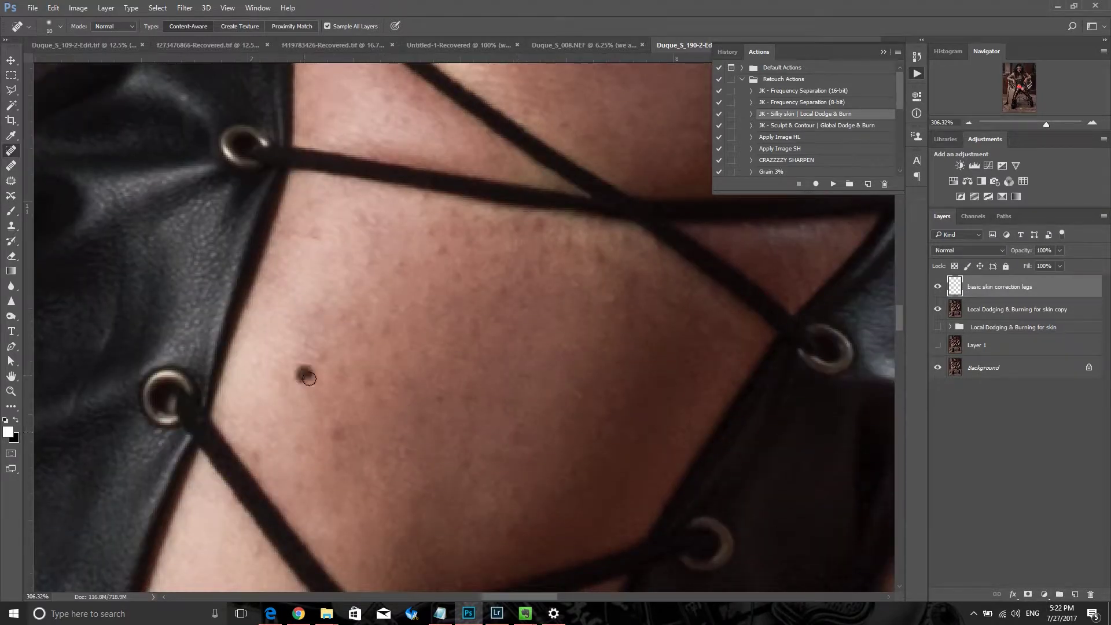
left_click(389, 328)
left_click(637, 274)
left_click(305, 452)
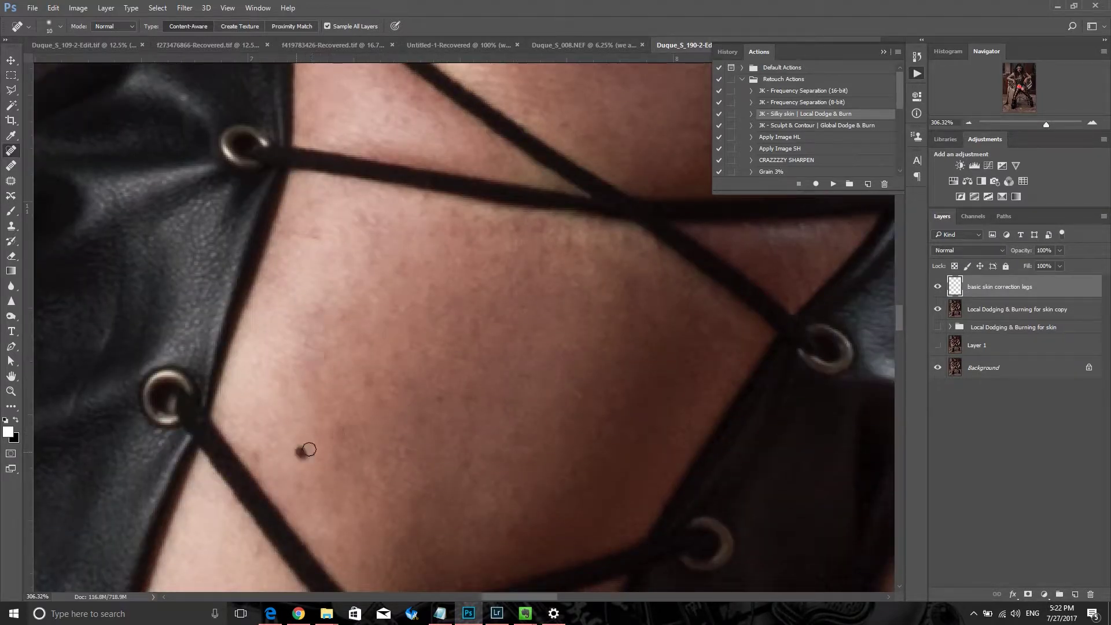
left_click(398, 457)
left_click(628, 323)
left_click(651, 284)
left_click(245, 459)
left_click(298, 490)
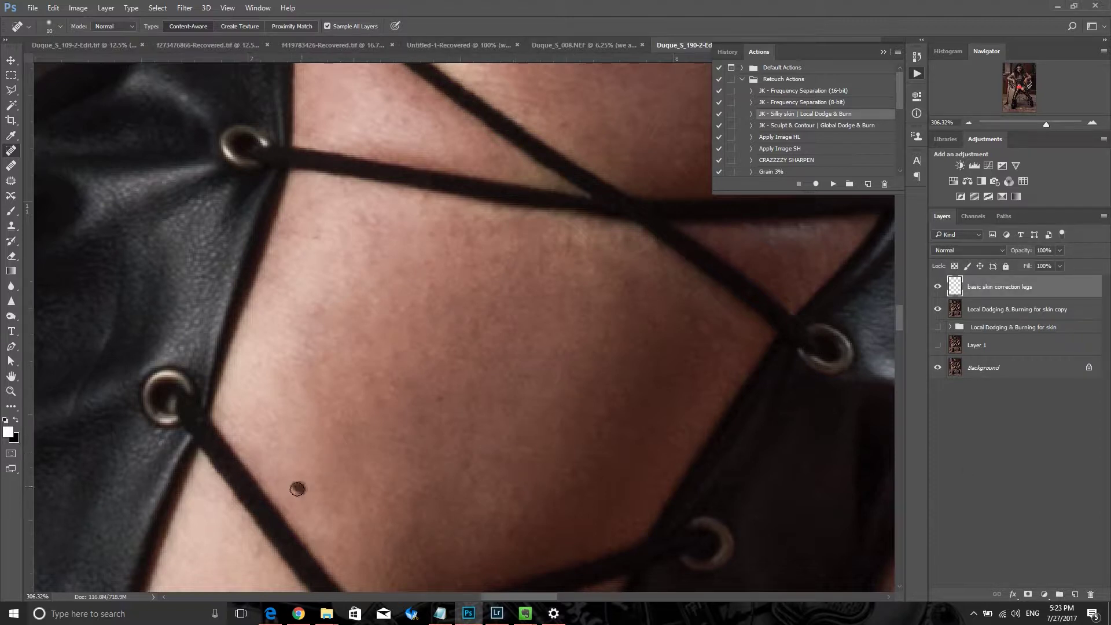
left_click(376, 236)
left_click(470, 240)
left_click(298, 232)
Heal the blemishes and the dark mole on the lower leg below the lacing
scroll(826, 352, "down", 3)
scroll(287, 324, "down", 3)
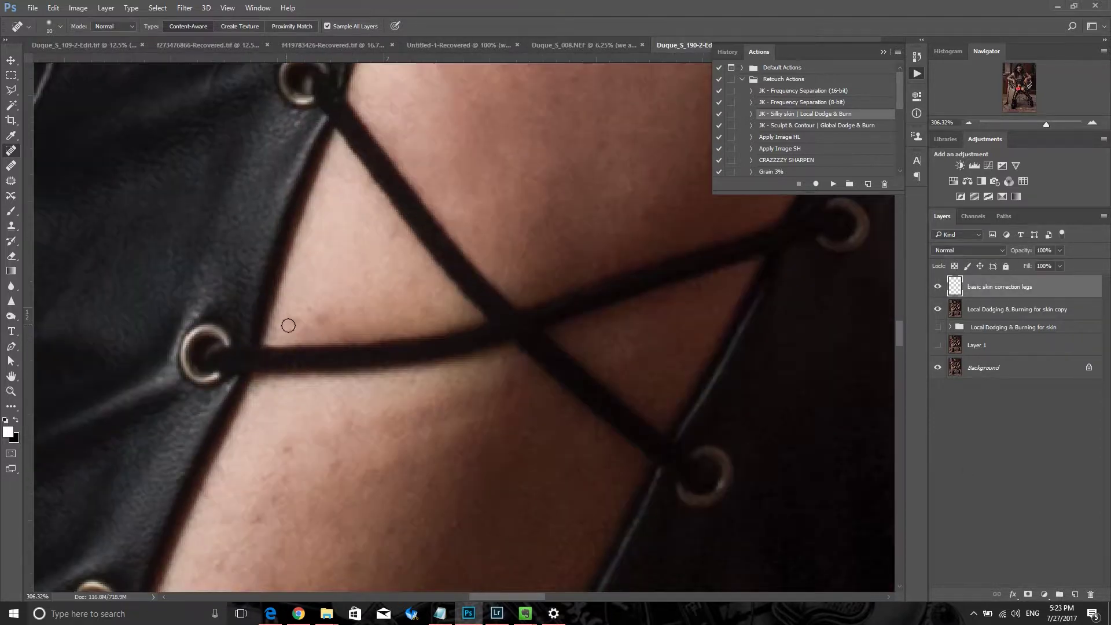
scroll(327, 286, "down", 3)
left_click(344, 301)
left_click(286, 372)
left_click(342, 392)
left_click(335, 497)
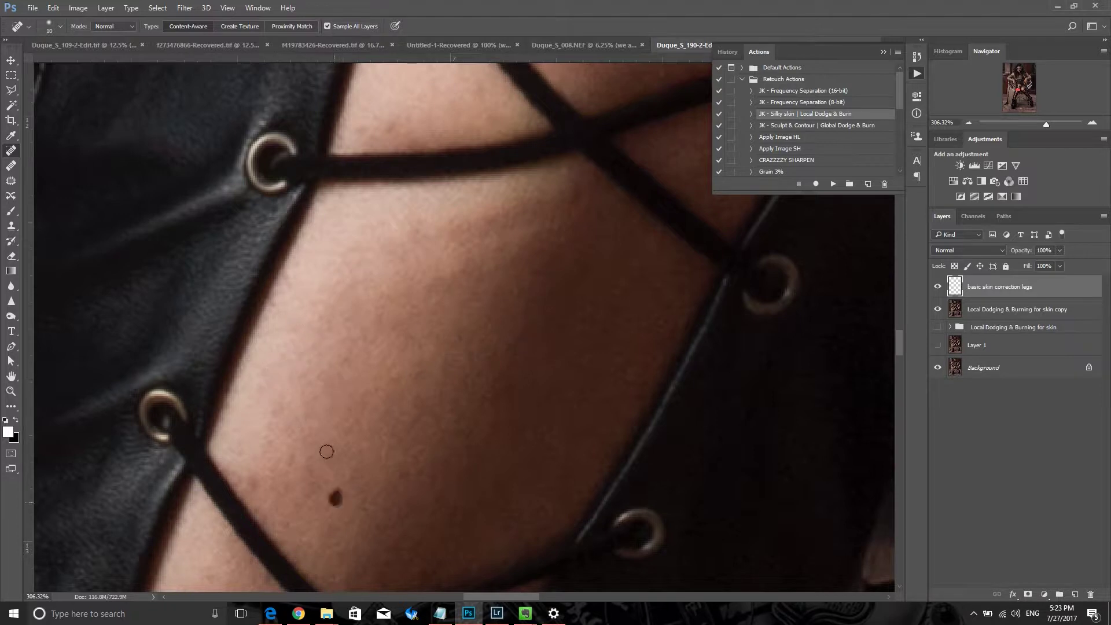
left_click(257, 481)
scroll(268, 292, "down", 3)
left_click(241, 313)
left_click(414, 427)
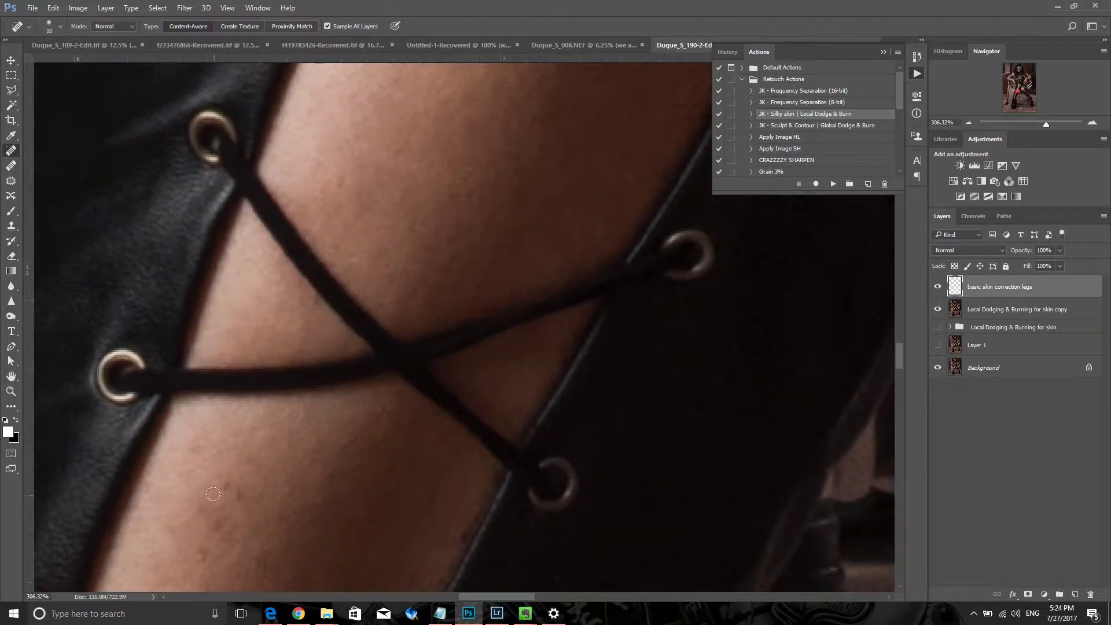
left_click(196, 454)
left_click(227, 540)
left_click(200, 555)
Heal the marks between the crossed laces, then fit the whole image on screen
mouse_move(322, 412)
left_mouse_down()
mouse_move(379, 332)
mouse_move(348, 205)
left_mouse_up()
left_click(347, 205)
left_click(377, 230)
left_click(293, 428)
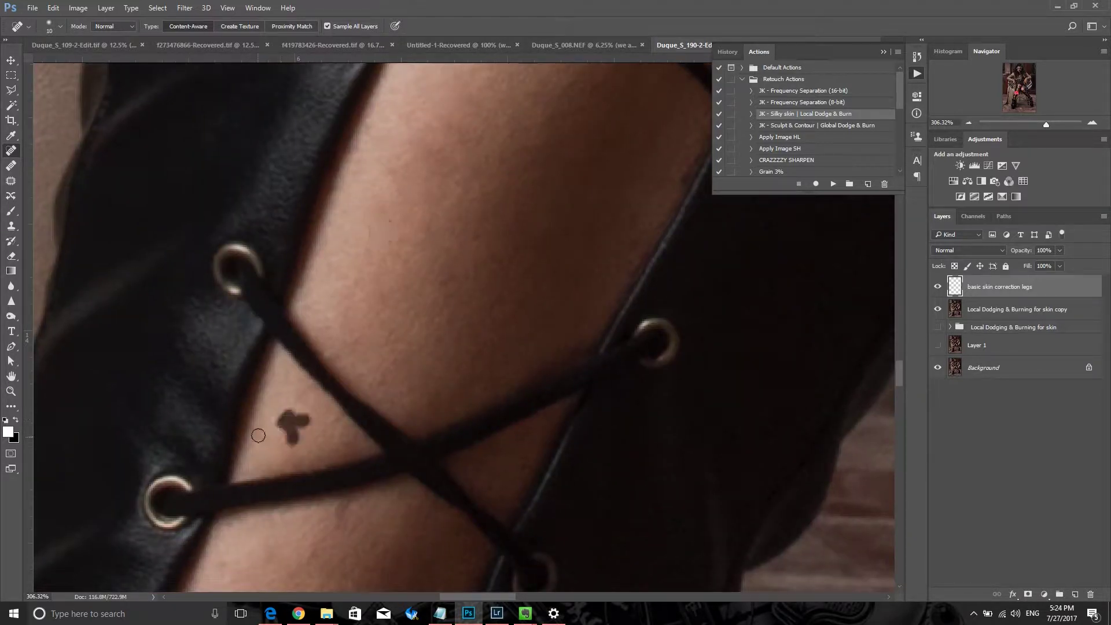
scroll(347, 509, "down", 3)
left_click(318, 341)
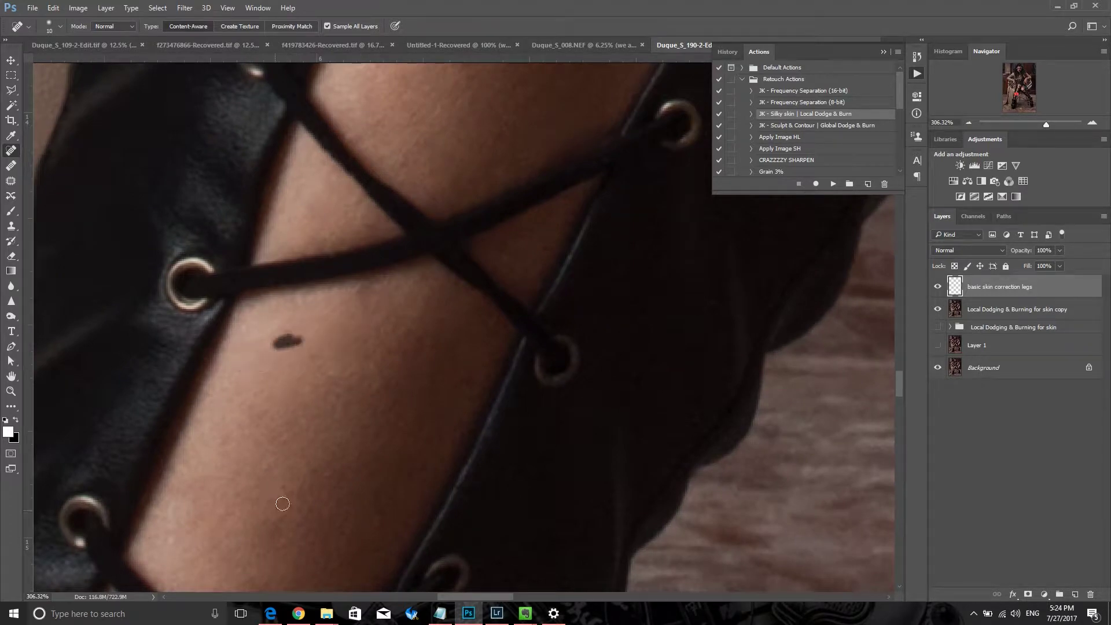
key("ctrl+0")
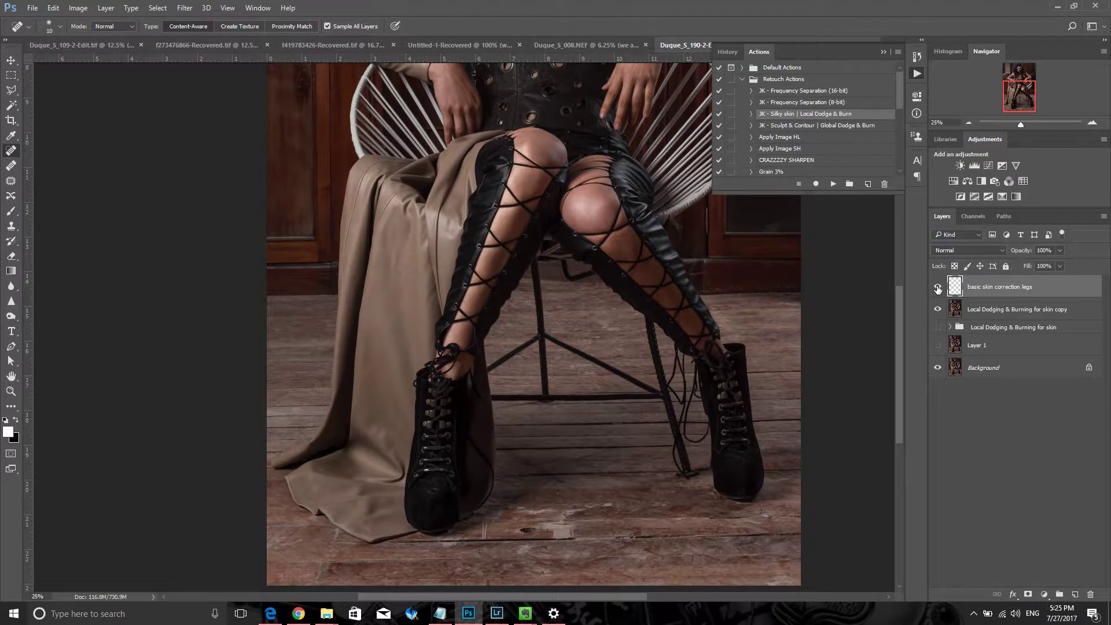
Zoom in closely on the bare thigh skin and heal two streaks of blemishes
key("z")
left_click_drag(484, 171, 853, 272)
left_click_drag(817, 201, 902, 204)
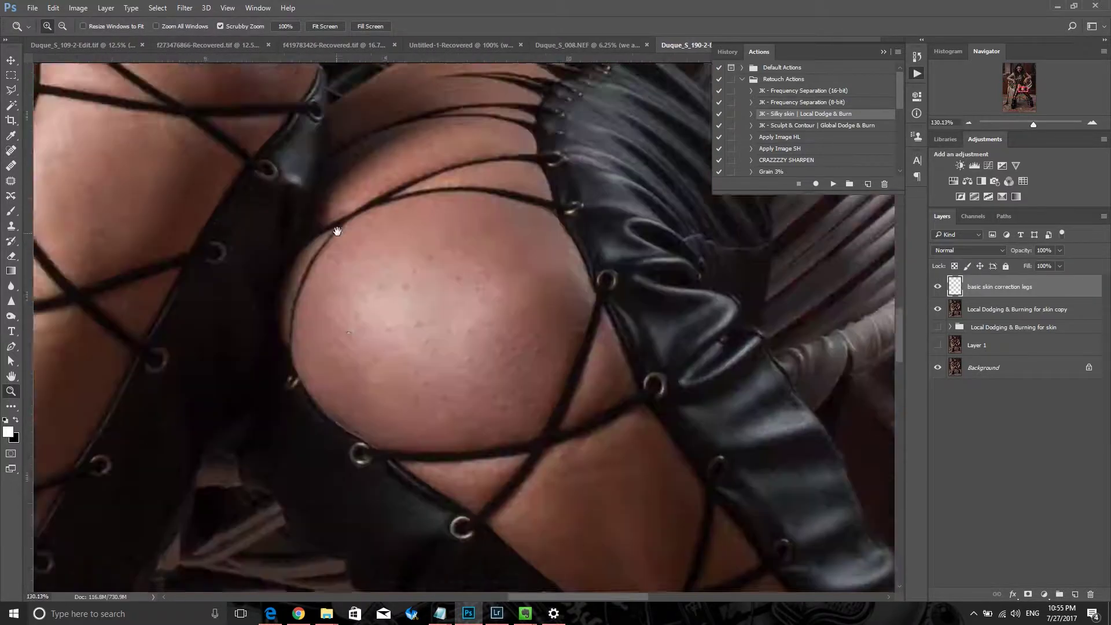
key("j")
mouse_move(452, 396)
left_mouse_down()
mouse_move(431, 409)
mouse_move(541, 191)
left_mouse_up()
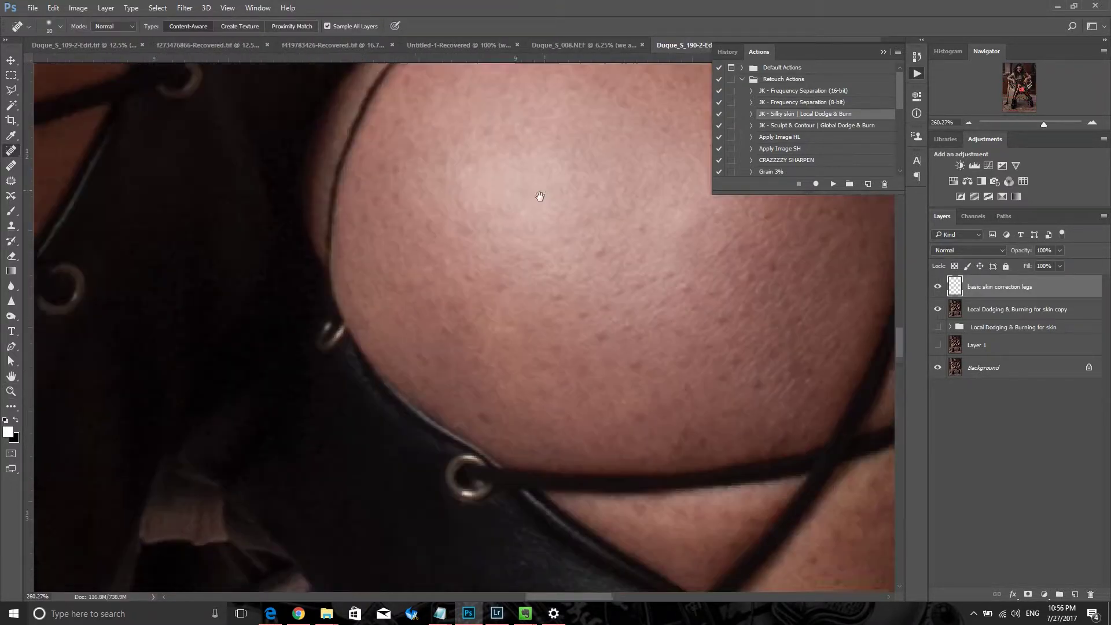
left_click_drag(573, 248, 555, 262)
Heal a series of small spots on the skin, then the next blemish in the neighbouring area
left_click(761, 269)
left_click(459, 280)
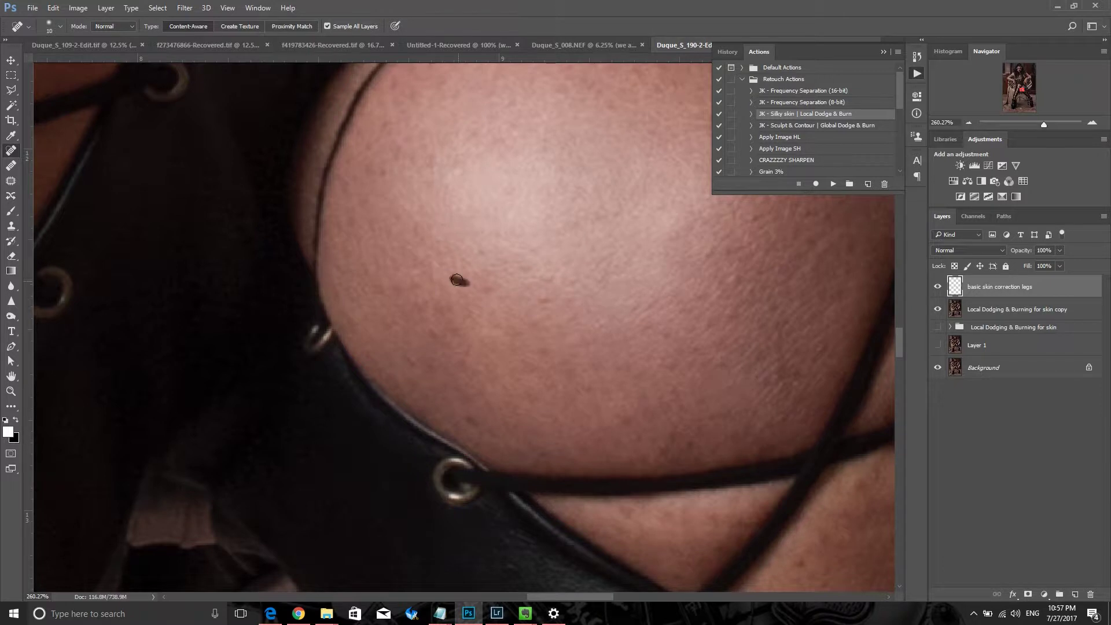
left_click(395, 327)
left_click(439, 311)
left_click(332, 269)
left_click(411, 381)
left_click(497, 263)
left_click_drag(497, 263, 265, 231)
left_click(484, 290)
Heal the dark marks and blemishes on the upper and upper-left leg skin
left_click_drag(524, 185, 538, 171)
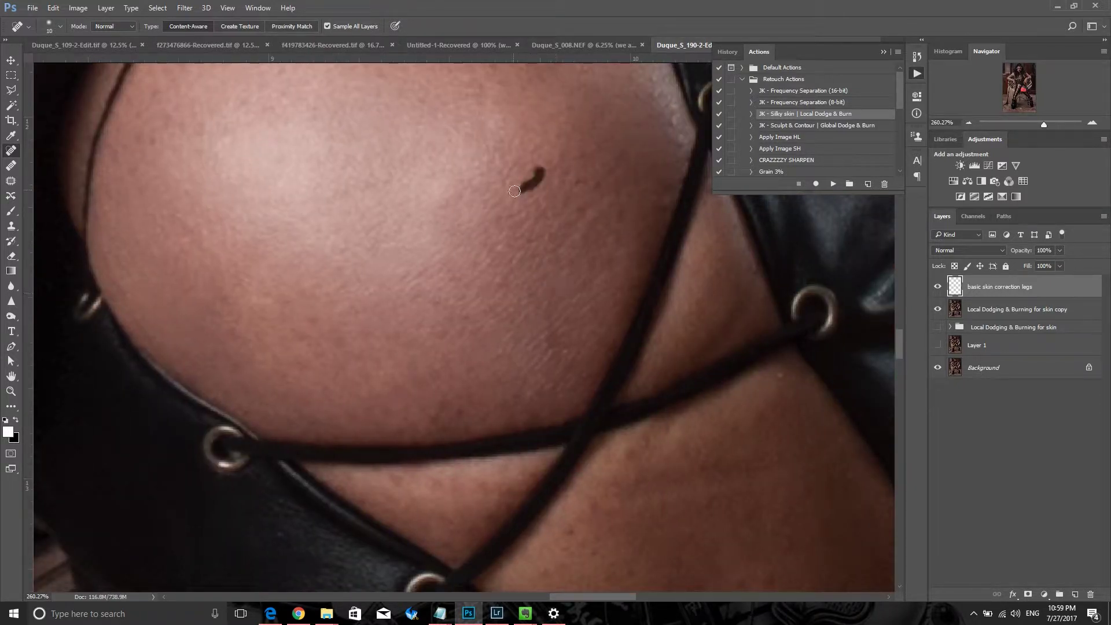
left_click_drag(605, 152, 618, 185)
left_click(612, 263)
left_click_drag(679, 136, 636, 272)
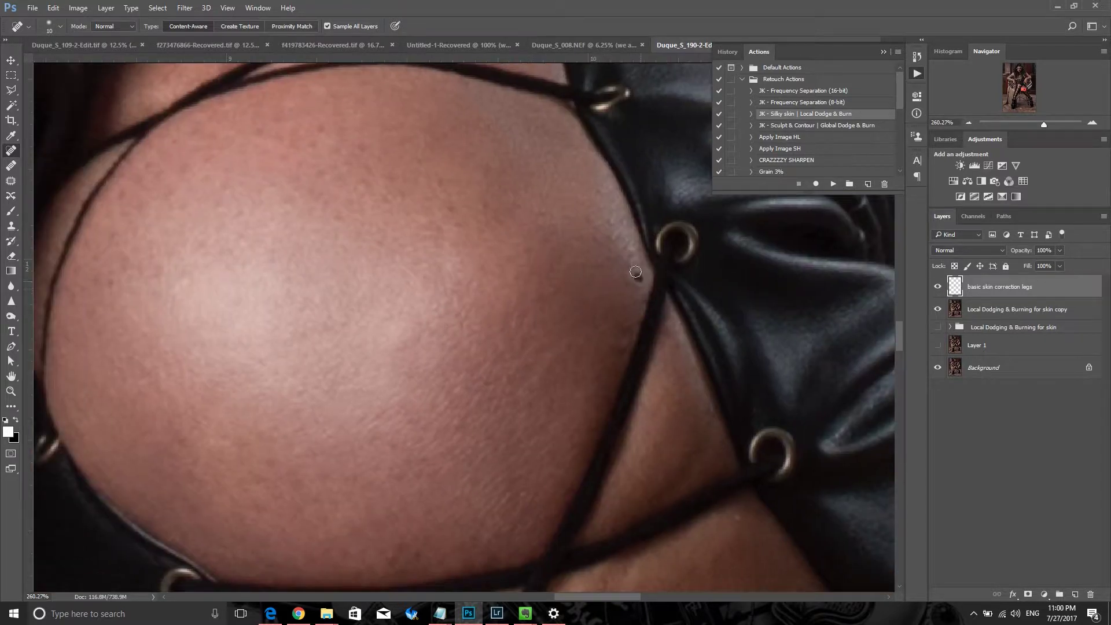
mouse_move(381, 240)
left_mouse_down()
mouse_move(375, 282)
mouse_move(455, 224)
left_mouse_up()
left_click(449, 147)
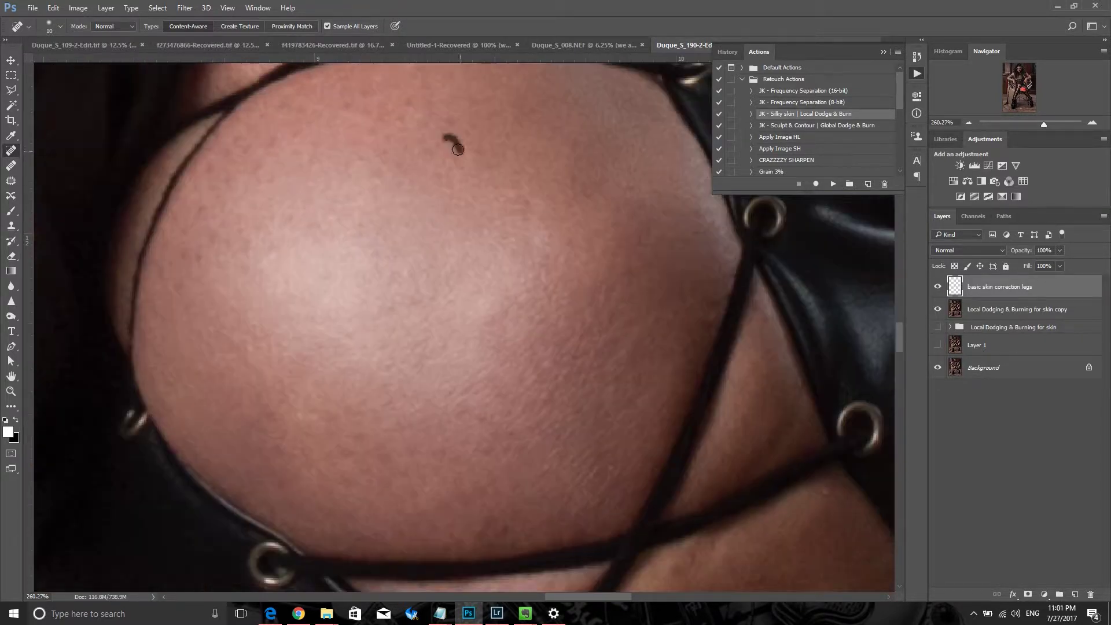
left_click_drag(312, 70, 338, 164)
left_click_drag(191, 351, 219, 347)
left_click(261, 289)
left_click_drag(316, 200, 327, 173)
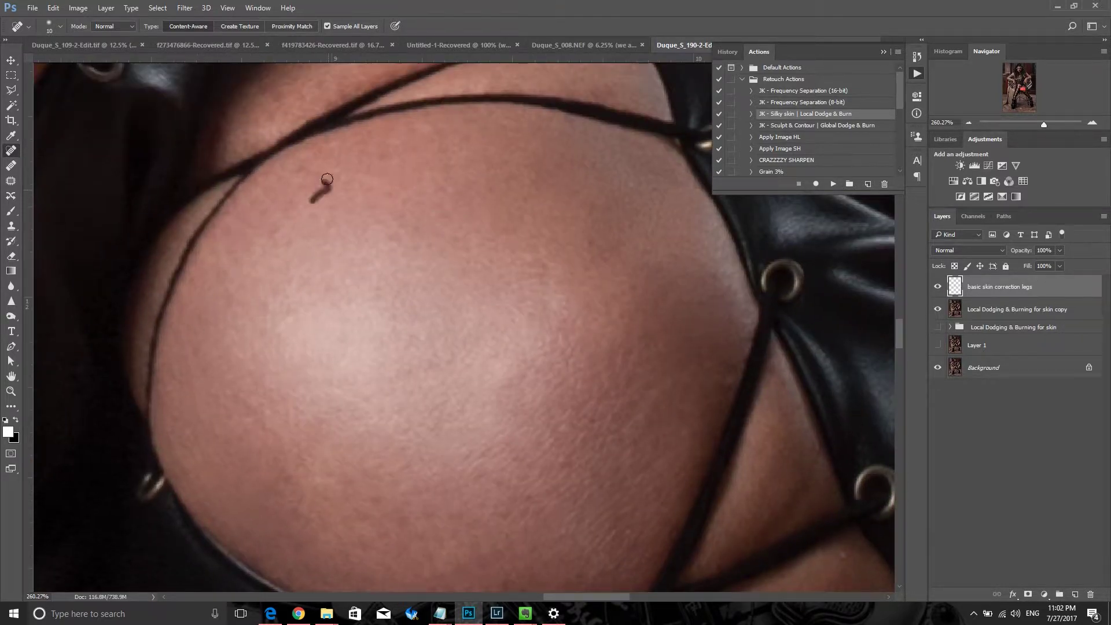
left_click_drag(590, 579, 460, 290)
Pan the view across to another area of the laced leg
left_click_drag(360, 259, 253, 287)
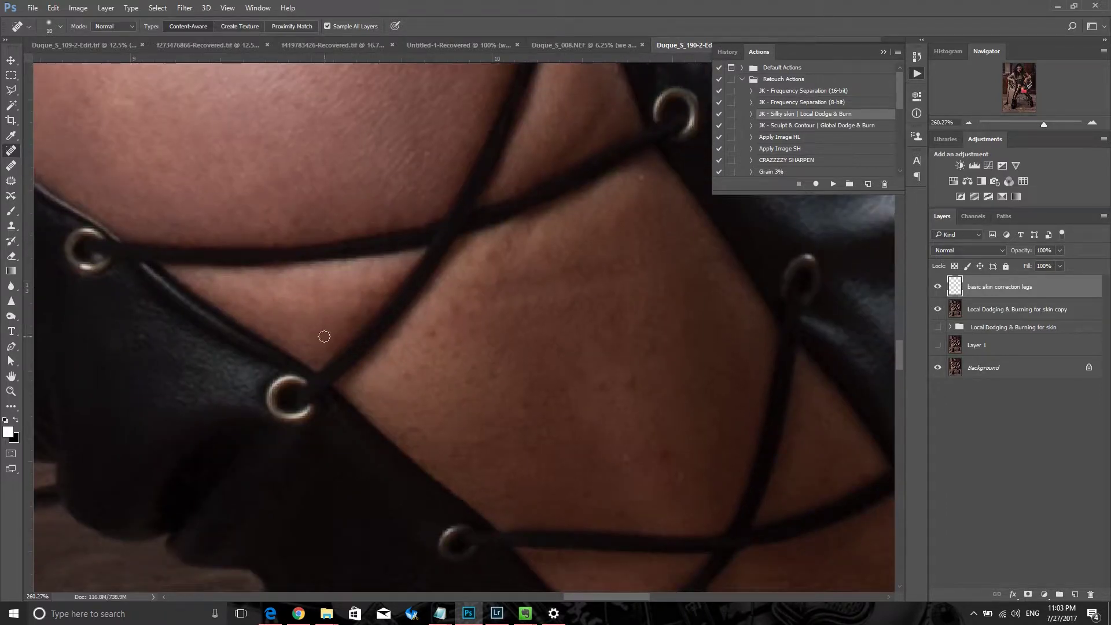
mouse_move(378, 288)
left_mouse_down()
mouse_move(330, 351)
mouse_move(265, 345)
left_mouse_up()
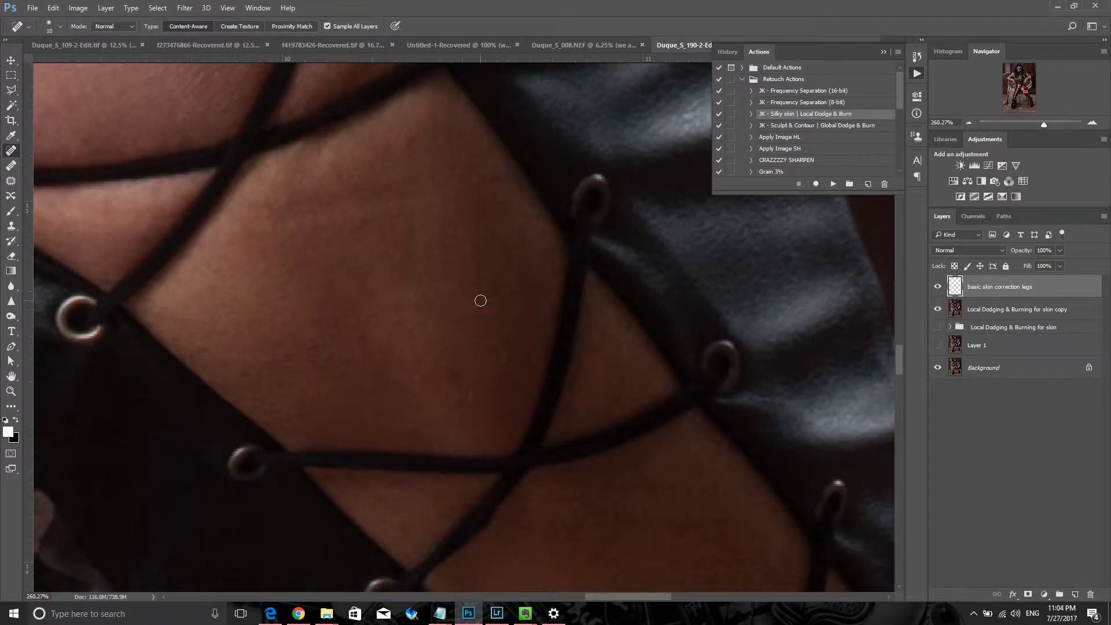
scroll(293, 425, "down", 5)
scroll(347, 389, "right", 5)
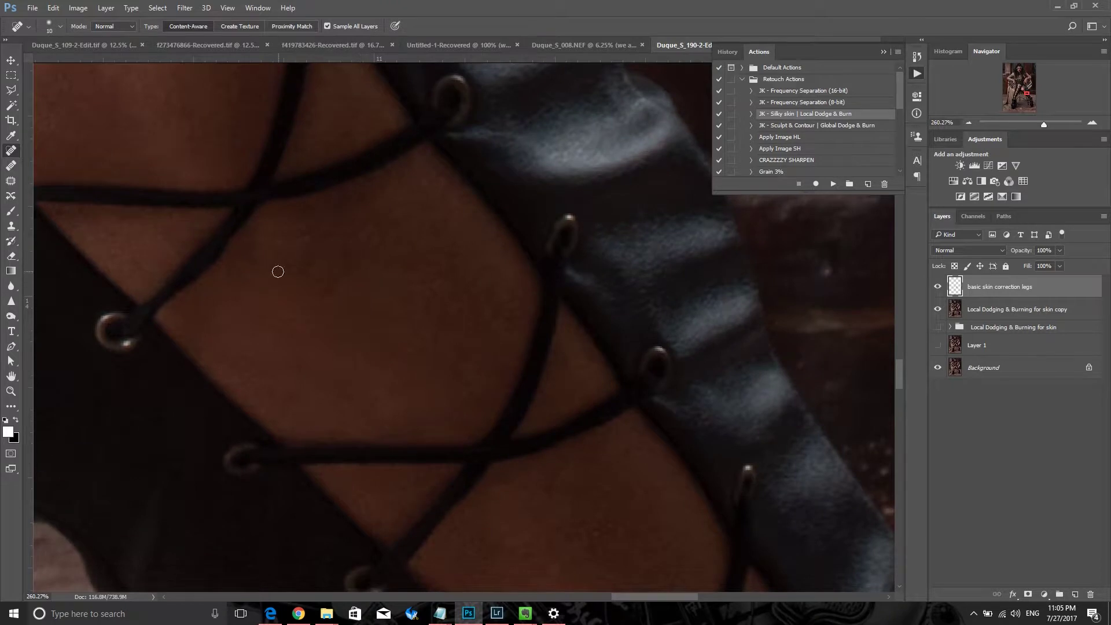
scroll(324, 287, "down", 5)
scroll(393, 286, "right", 4)
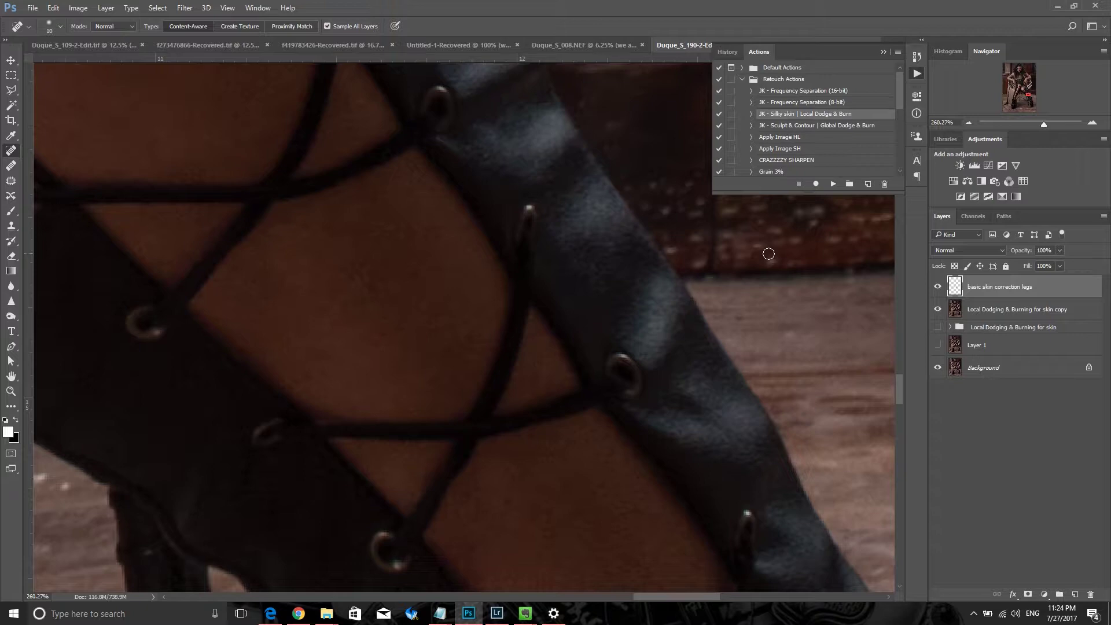
Fit the whole portrait on screen and click in the Layers panel
key("ctrl+0")
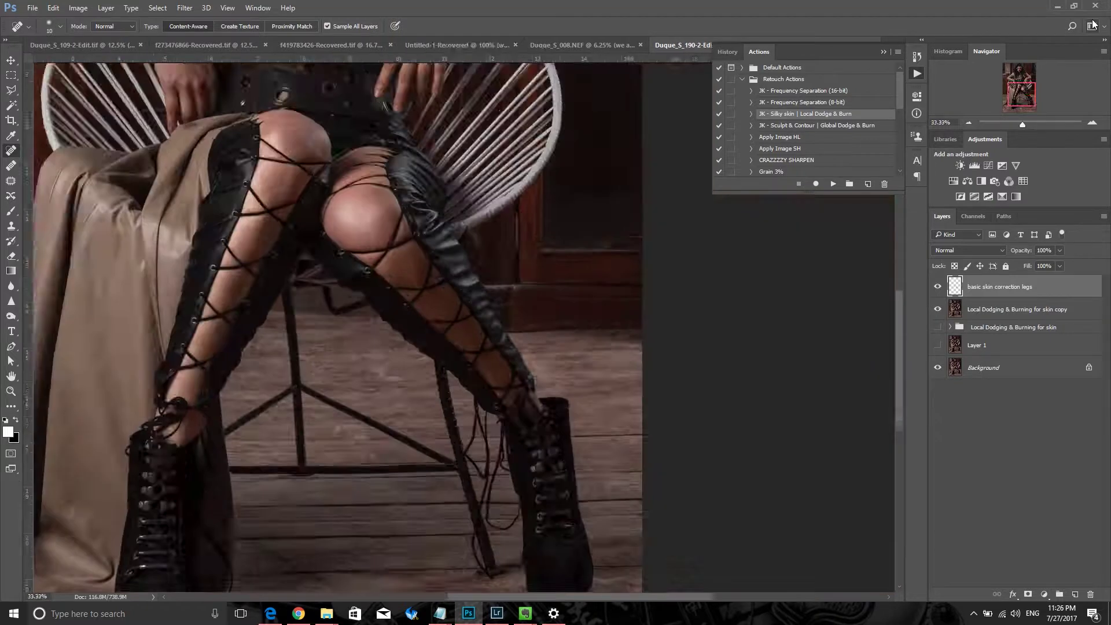
left_click(973, 216)
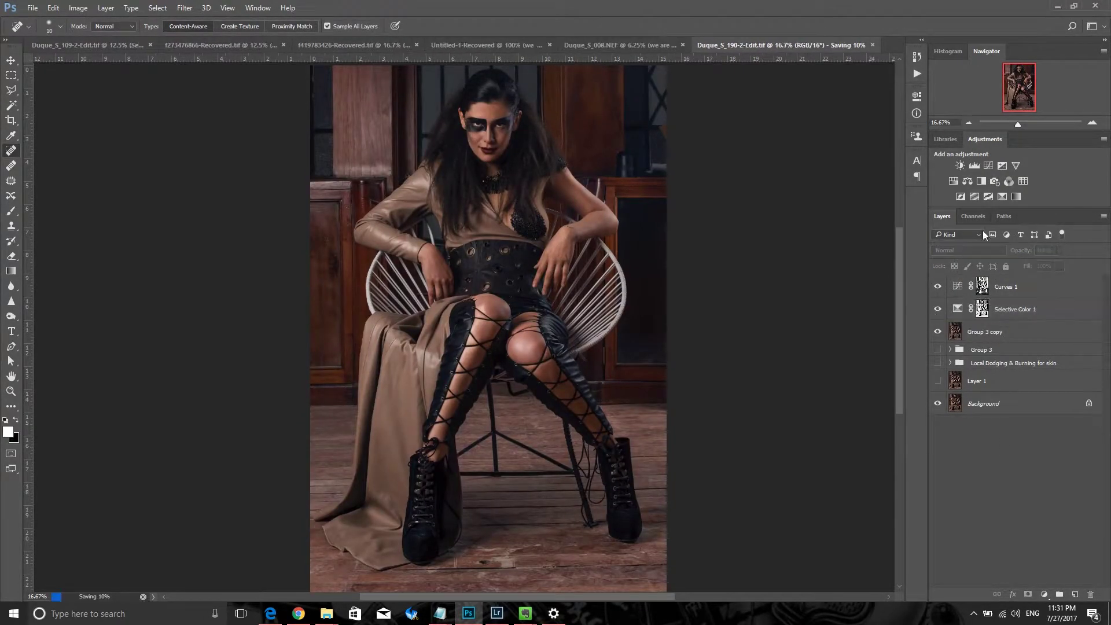
Add a Hue/Saturation adjustment layer limited to the mid tones with the blending sliders
left_click(1044, 595)
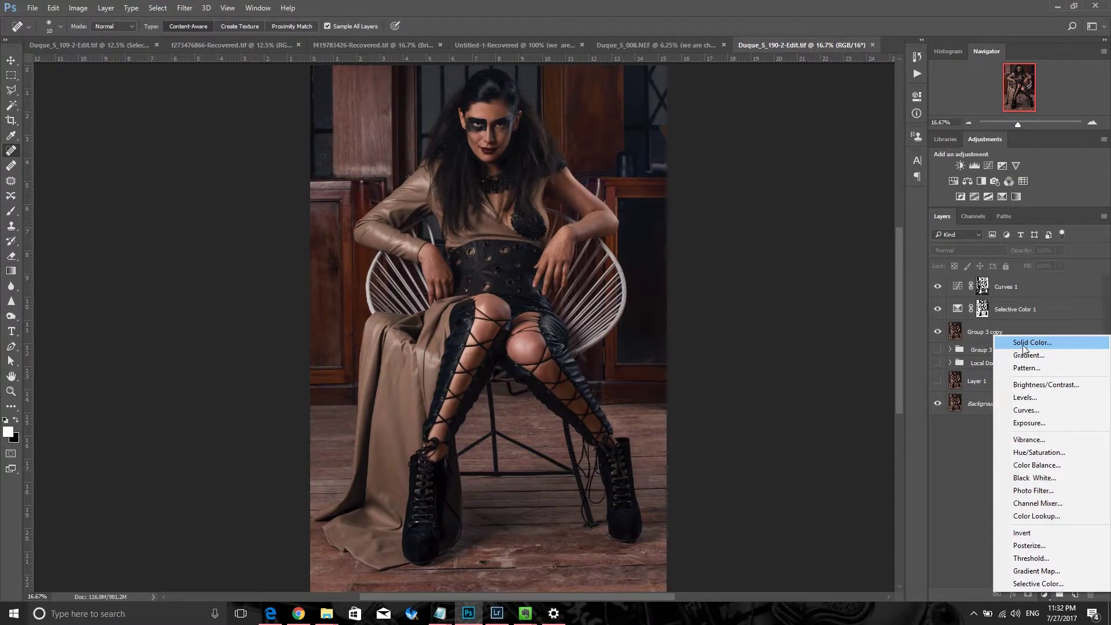
left_click(1019, 456)
left_click_drag(658, 386, 679, 386)
left_click_drag(805, 386, 759, 388)
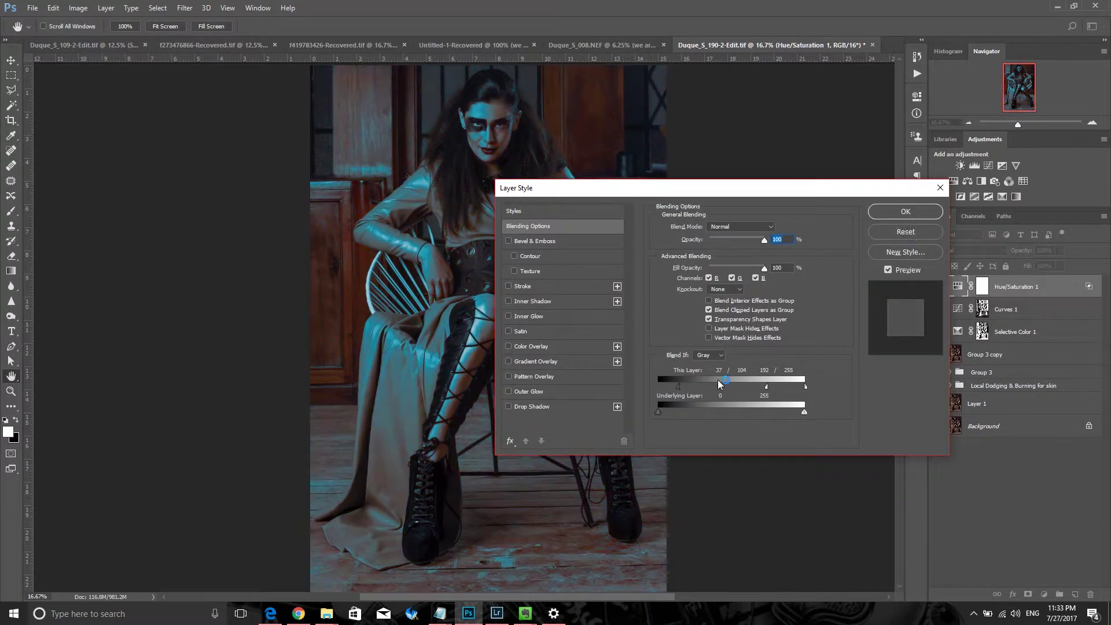
key("Return")
left_click(968, 250)
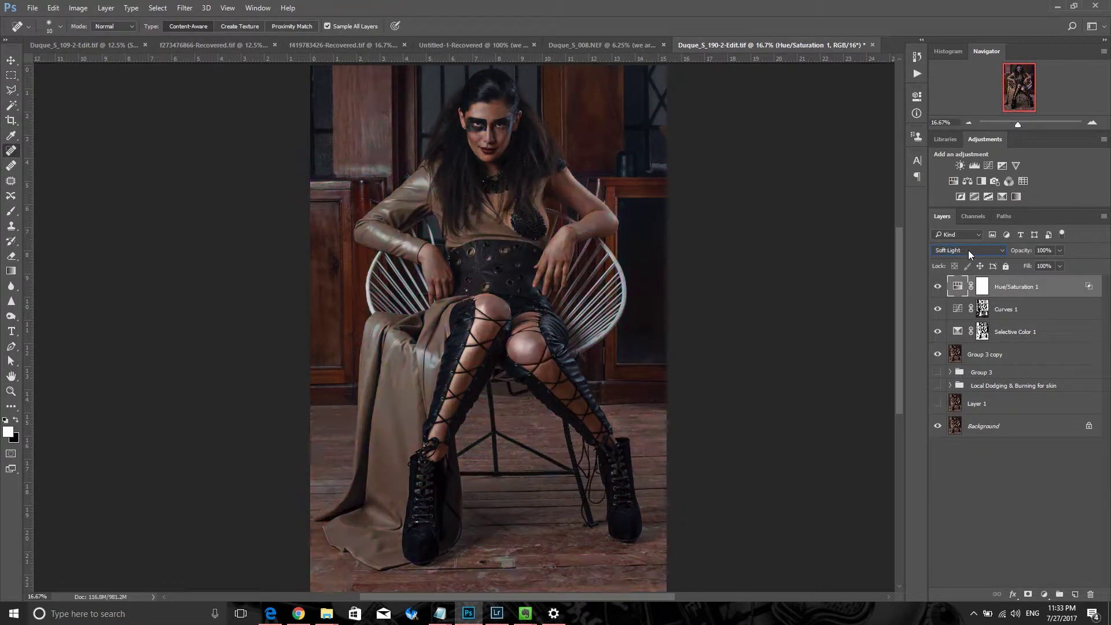
Try a lower opacity on the adjustment layer, then undo it
scroll(968, 250, "down", 10)
scroll(984, 250, "up", 10)
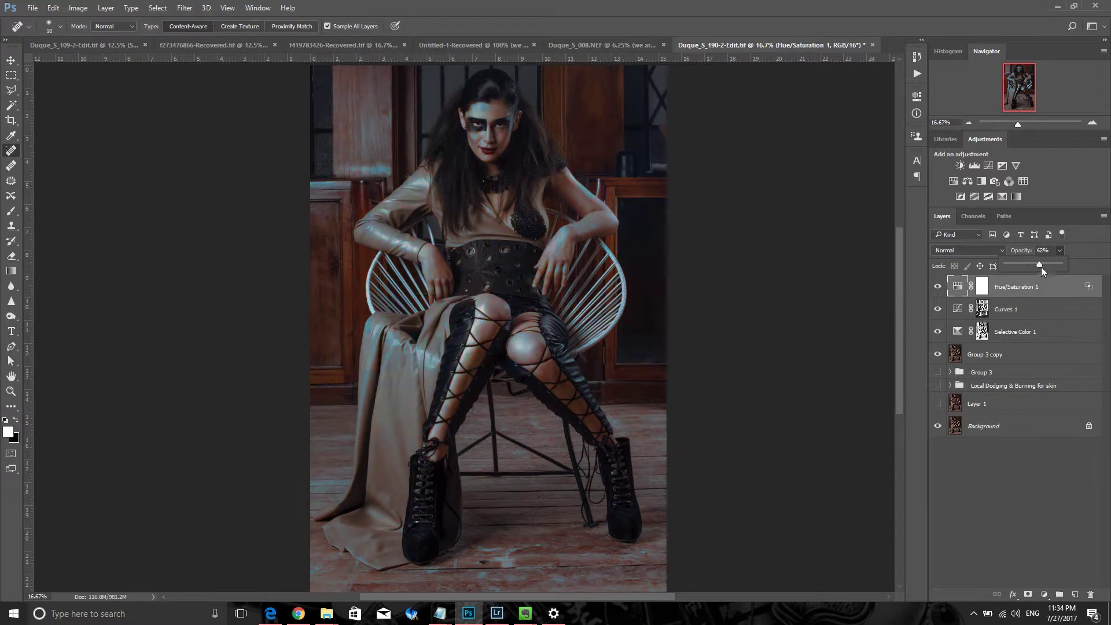
left_click_drag(982, 309, 983, 286, "alt")
key("Return")
key("ctrl+z")
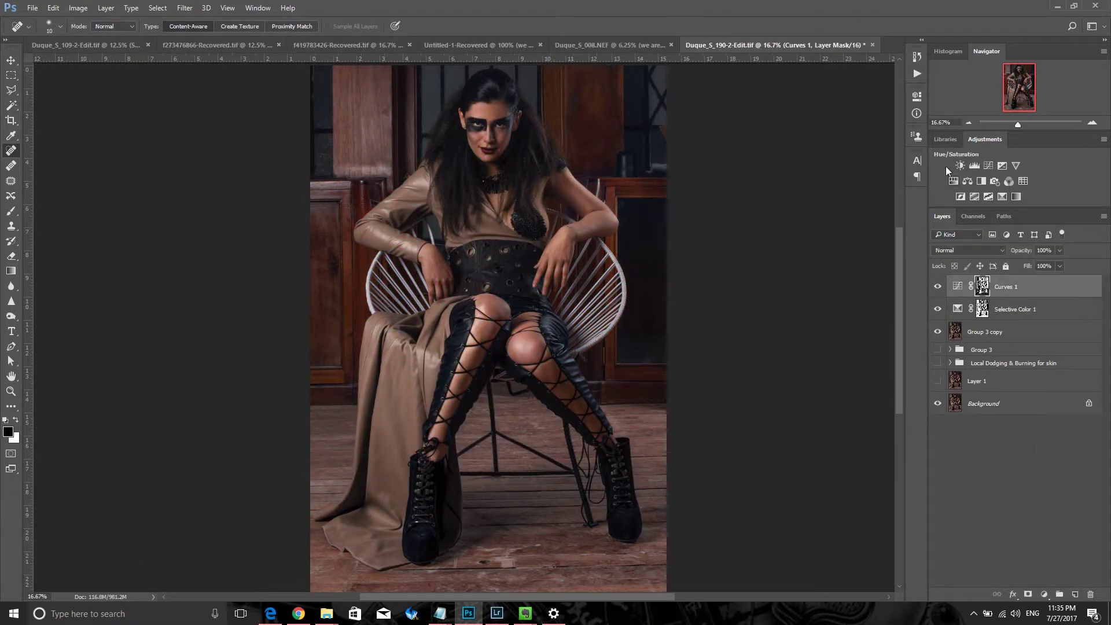
Shift the Blues hue by +20 in Hue/Saturation and save the document
double_click(957, 286)
left_click_drag(864, 173, 775, 188)
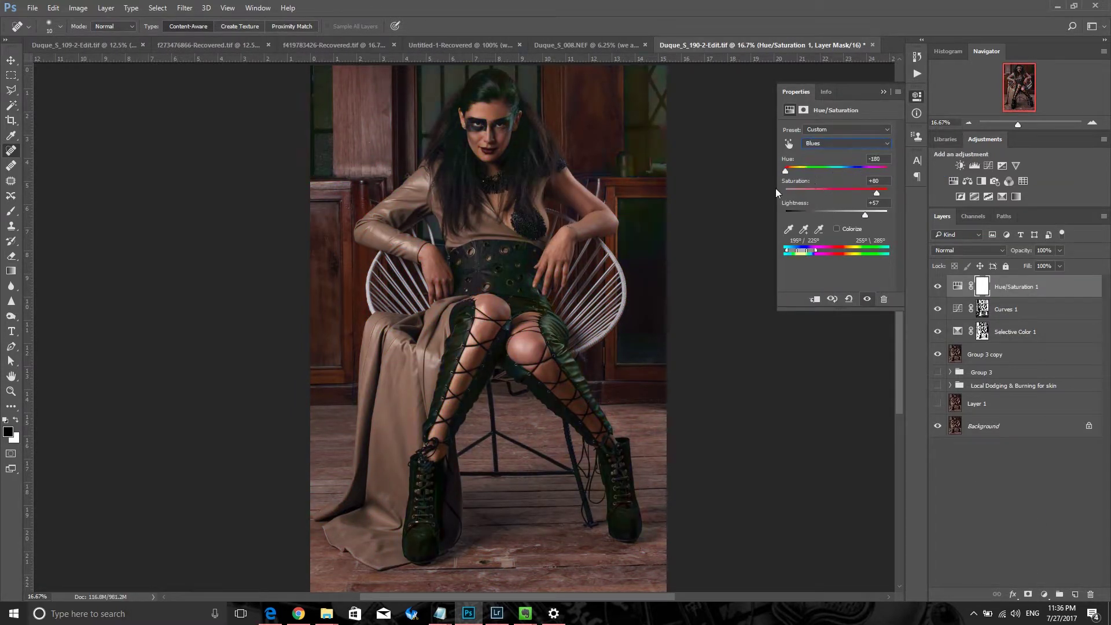
left_click(846, 143)
left_click(838, 164)
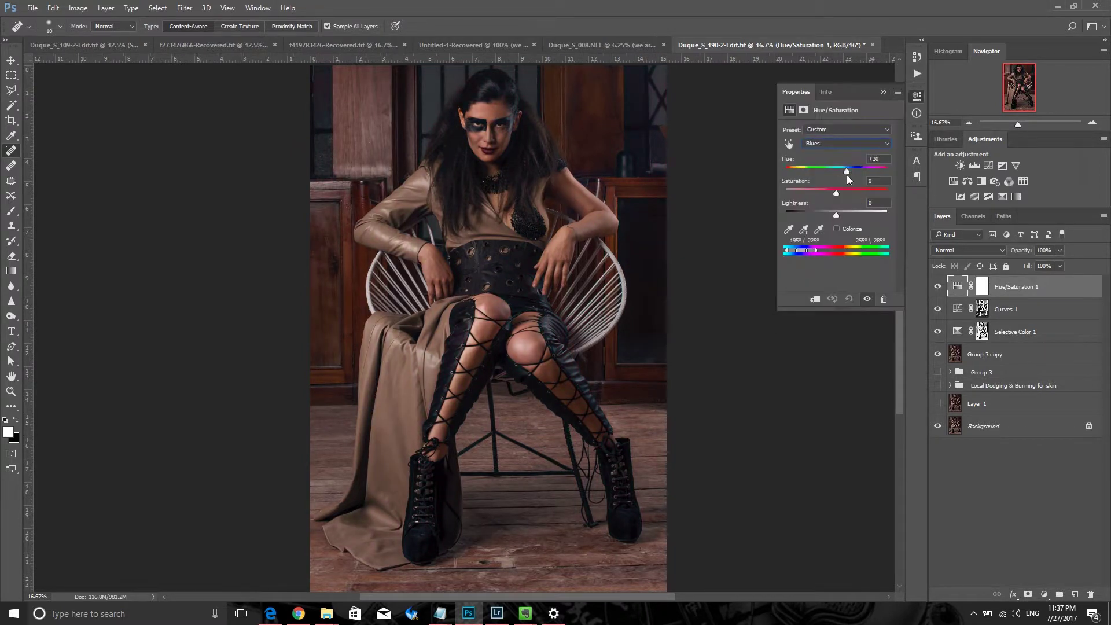
left_click(984, 426)
key("ctrl+s")
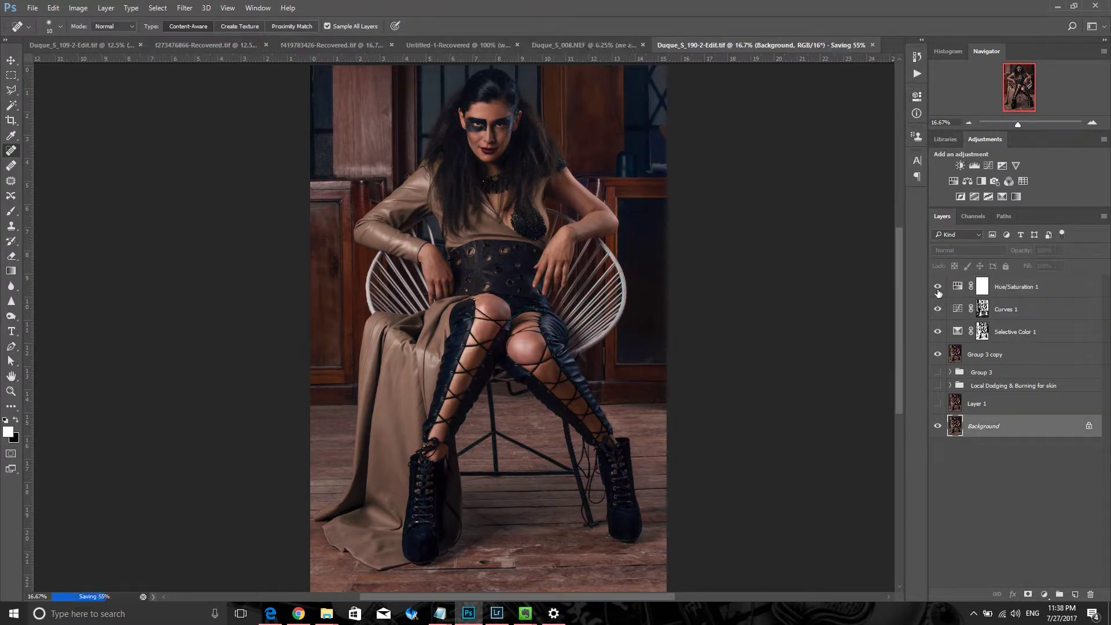
Group the adjustment layers into Group 4 and stamp a merged copy
left_click(1015, 354, "shift")
key("ctrl+g")
key("ctrl+j")
key("ctrl+e")
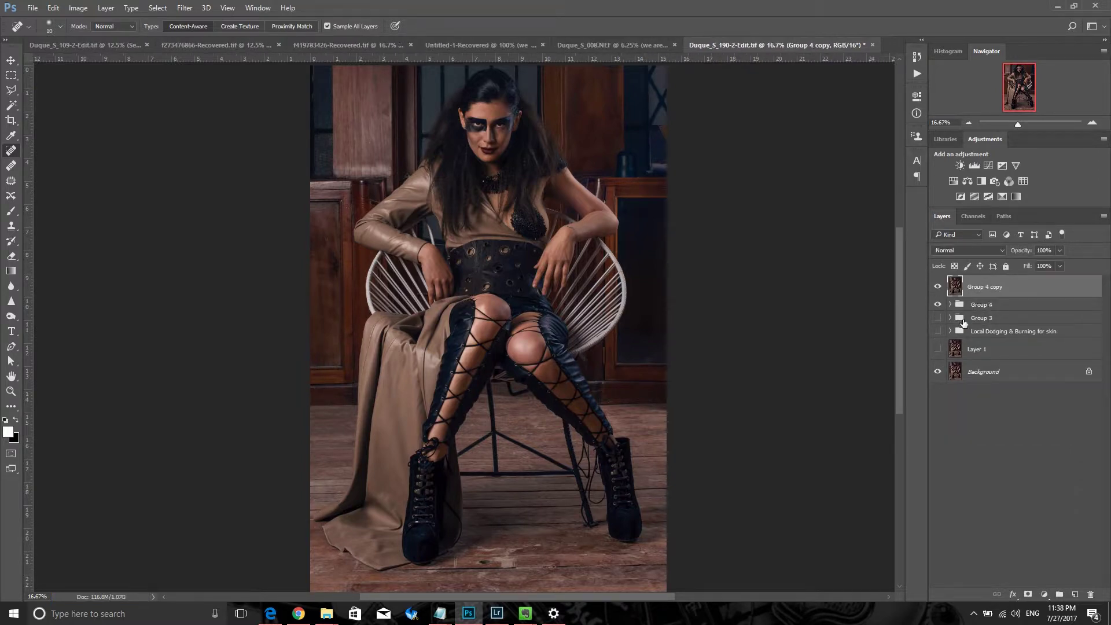
left_click(185, 8)
key("ctrl+alt+f")
key("Escape")
key("ctrl+alt+shift+s")
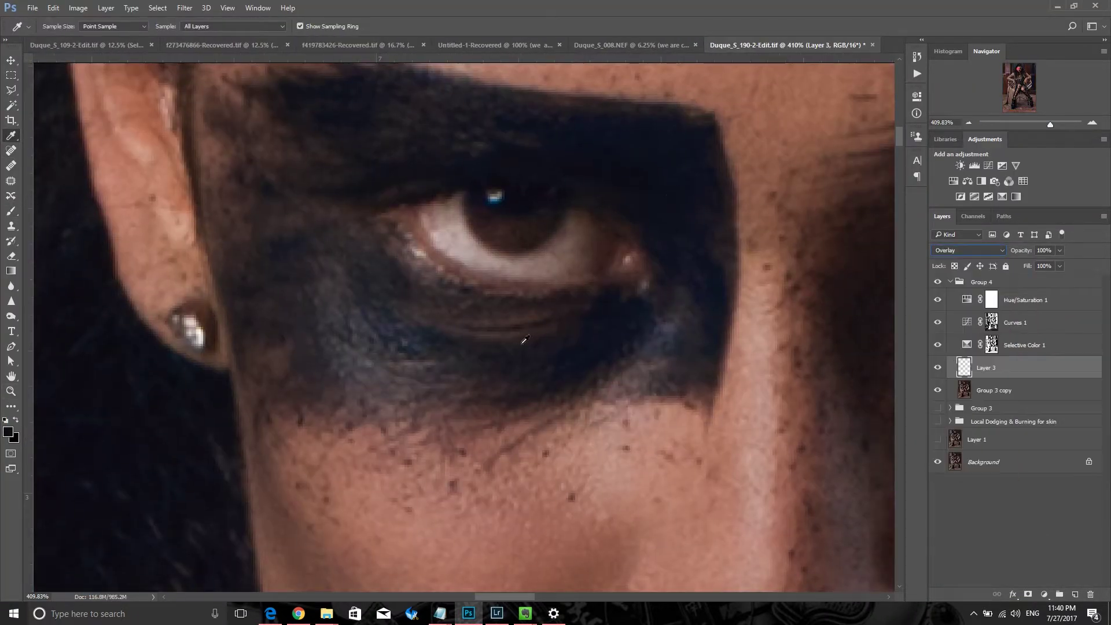
Paint dark makeup around the eye and fine lashes at the outer corner
left_click_drag(520, 340, 371, 243)
mouse_move(359, 116)
left_mouse_down()
mouse_move(664, 109)
mouse_move(636, 178)
mouse_move(216, 241)
mouse_move(286, 112)
left_mouse_up()
key("bracketleft")
key("bracketleft")
left_click_drag(330, 150, 317, 164)
mouse_move(277, 162)
left_mouse_down()
mouse_move(335, 192)
mouse_move(289, 258)
mouse_move(268, 186)
mouse_move(313, 200)
left_mouse_up()
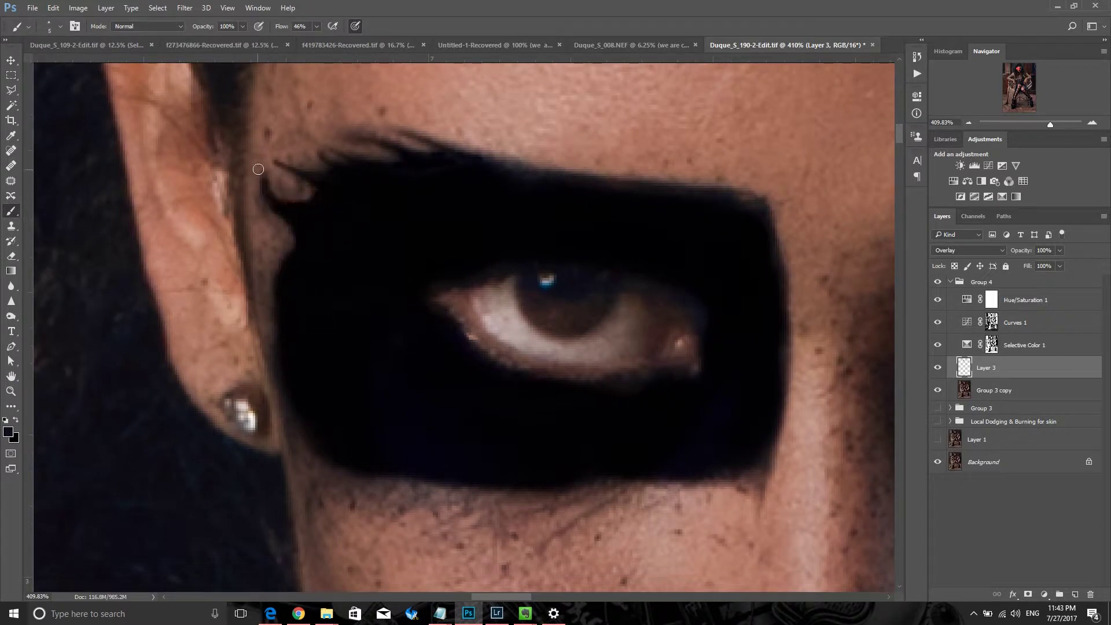
mouse_move(289, 244)
left_mouse_down()
mouse_move(254, 220)
mouse_move(316, 154)
left_mouse_up()
Add thin lash strokes below and above the eye and darken the makeup's upper edge
left_click_drag(752, 414, 622, 467)
mouse_move(504, 430)
left_mouse_down()
mouse_move(625, 372)
mouse_move(553, 422)
left_mouse_up()
key("ctrl+z")
mouse_move(636, 360)
left_mouse_down()
mouse_move(607, 387)
mouse_move(550, 392)
left_mouse_up()
left_click_drag(520, 334, 236, 479)
mouse_move(405, 165)
left_mouse_down()
mouse_move(509, 214)
mouse_move(449, 208)
left_mouse_up()
left_click_drag(643, 237, 512, 188)
Duplicate the eye makeup layer, setting the copy to Soft Light at 61% opacity
left_click_drag(841, 249, 328, 251)
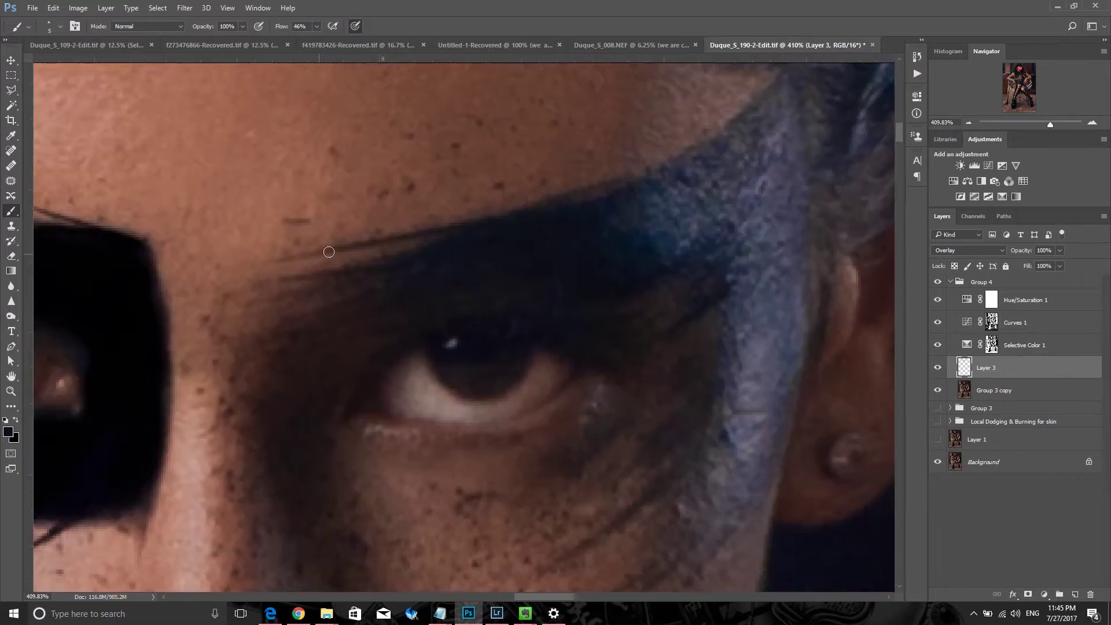
key("ctrl+minus")
key("ctrl+minus")
key("ctrl+minus")
scroll(983, 248, "up", 10)
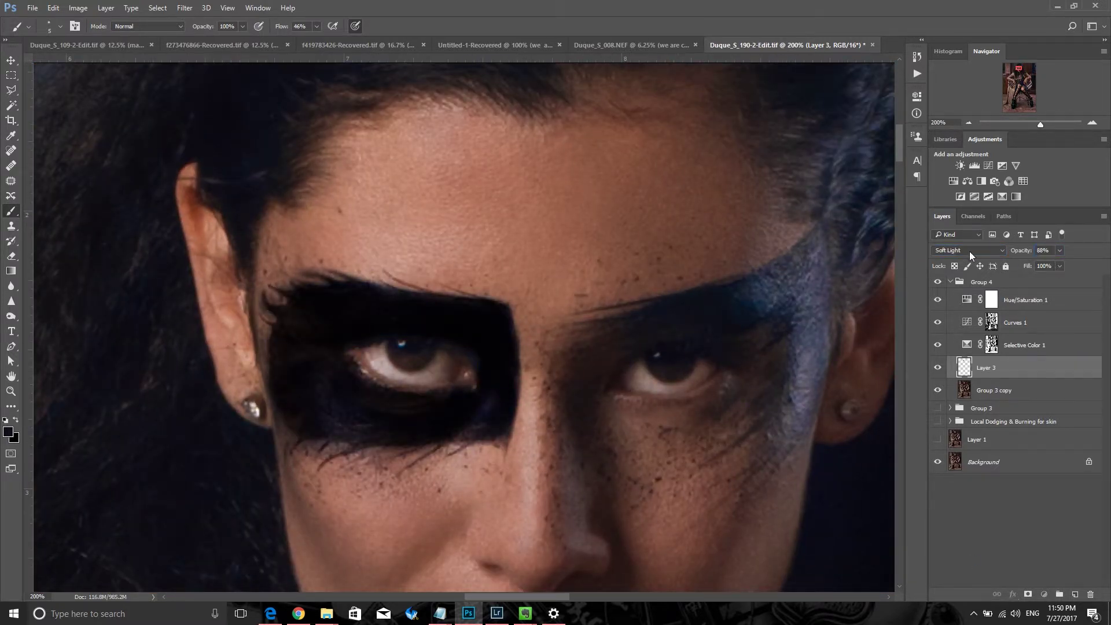
key("ctrl+j")
left_click(968, 250)
left_click(961, 359)
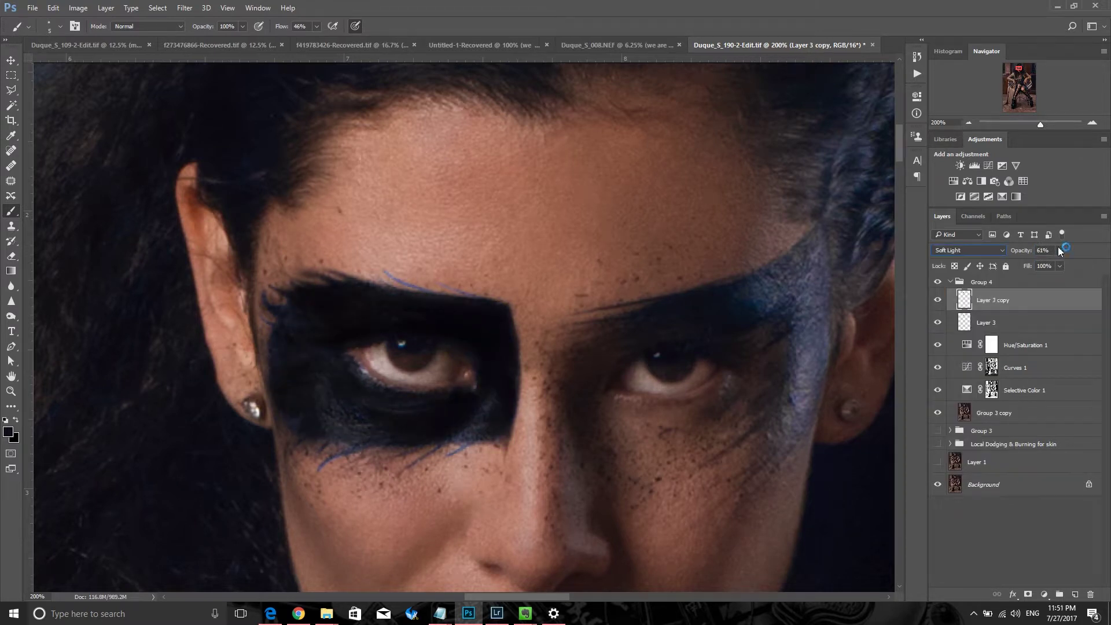
On the original makeup layer, darken the skin under the right eye with a soft brush
key("e")
key("alt+bracketleft")
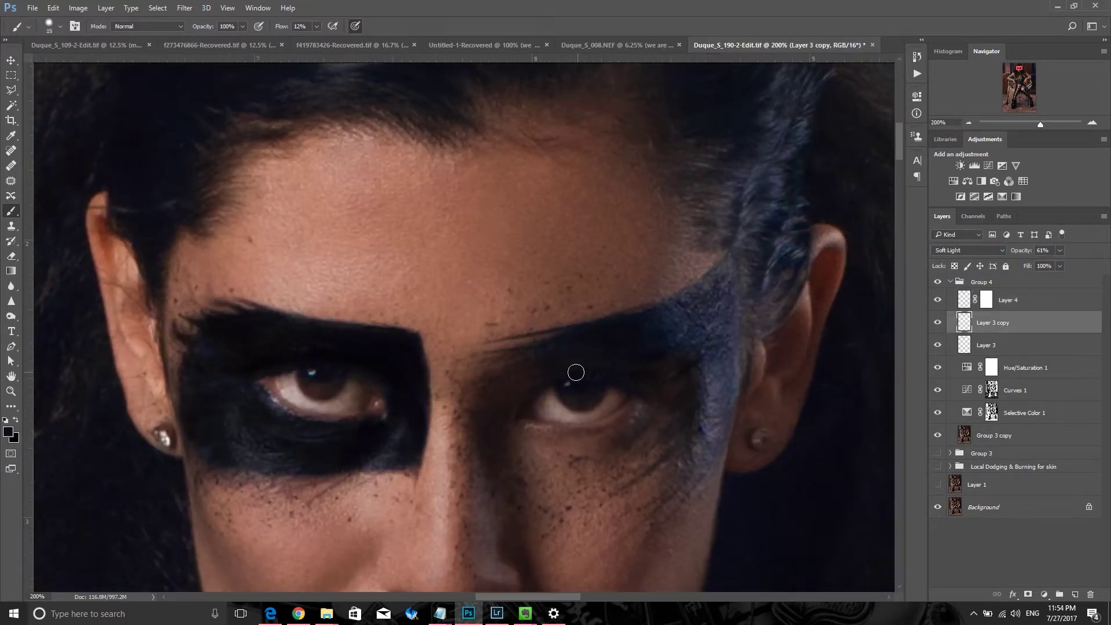
mouse_move(679, 433)
left_mouse_down()
mouse_move(654, 367)
mouse_move(676, 418)
left_mouse_up()
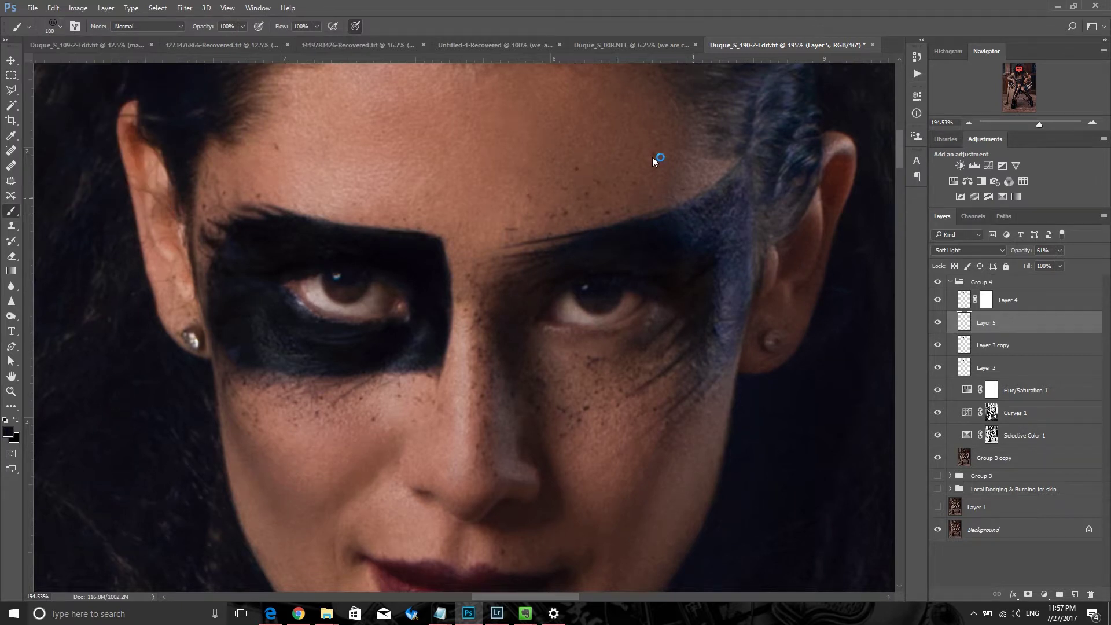
left_click(60, 26)
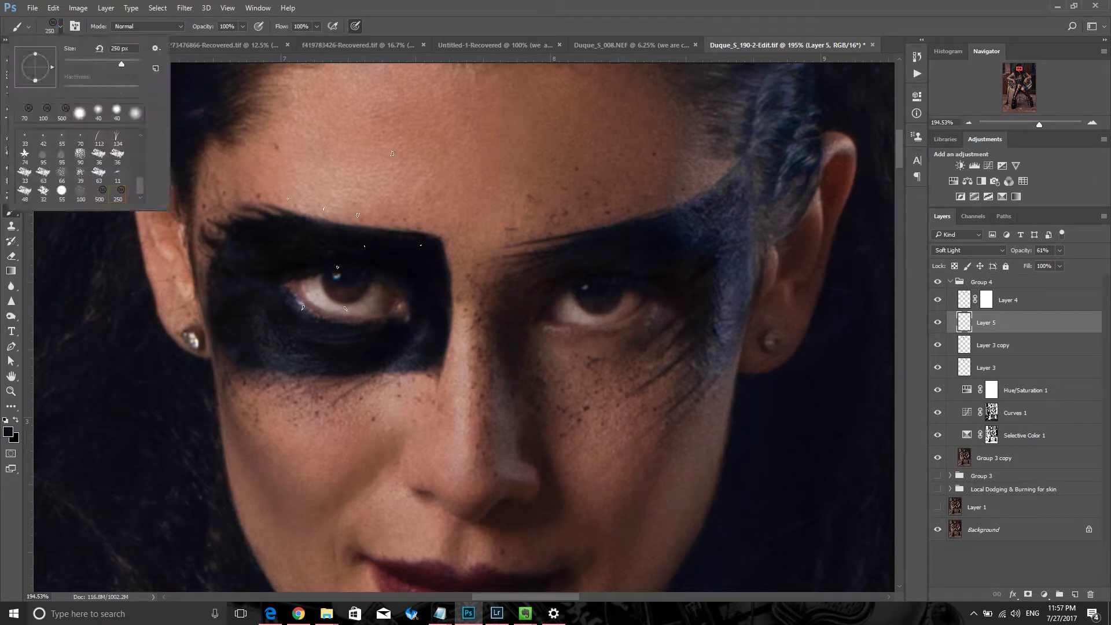
key("Return")
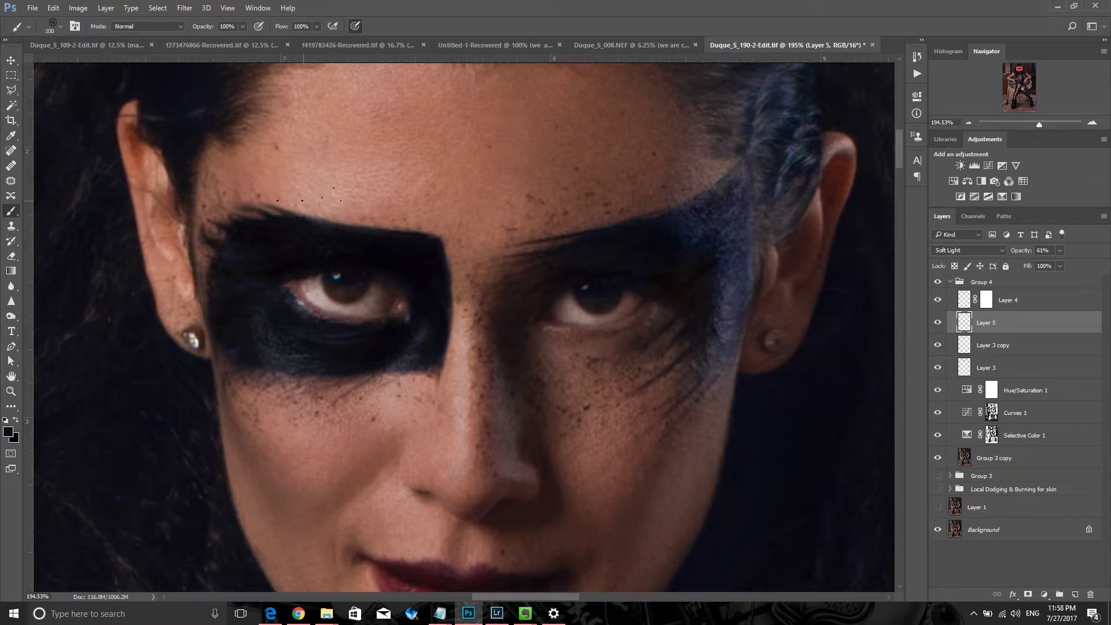
key("bracketleft")
key("bracketleft")
key("bracketleft")
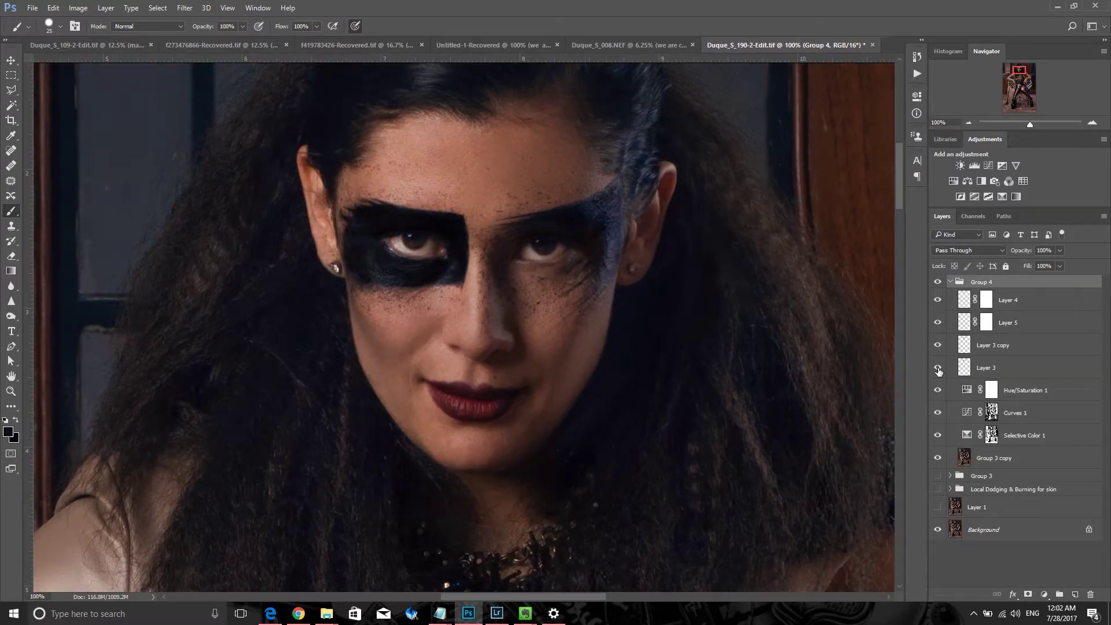
Darken the photo edges with a Curves 2 layer whose inverted mask keeps the centred model bright
left_click(987, 367)
left_click(993, 345)
left_click(1045, 251)
left_click(950, 282)
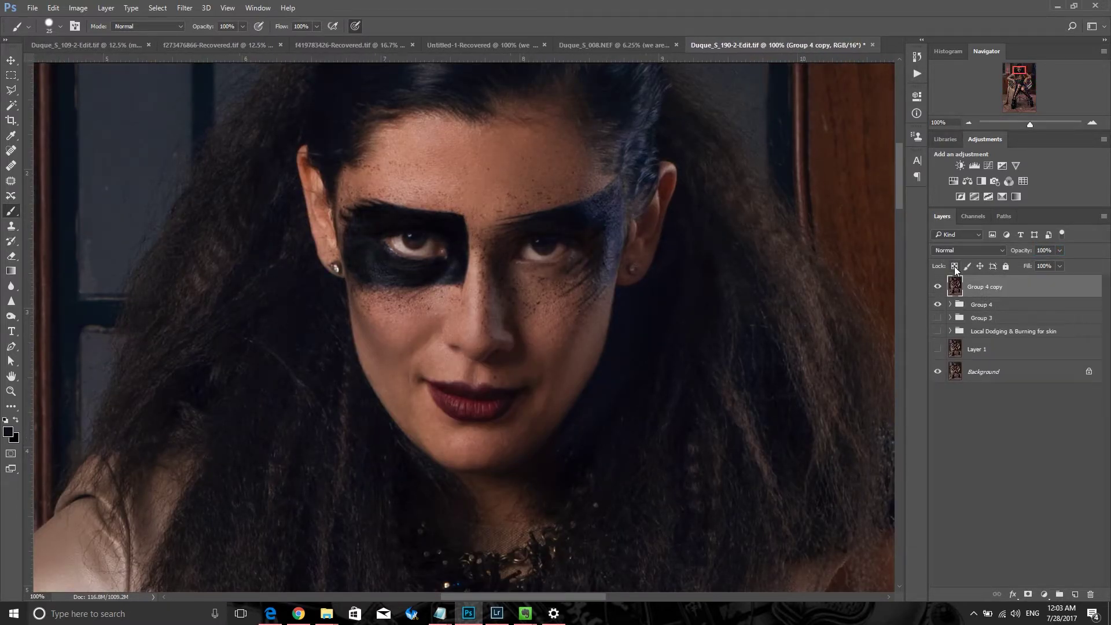
key("ctrl+0")
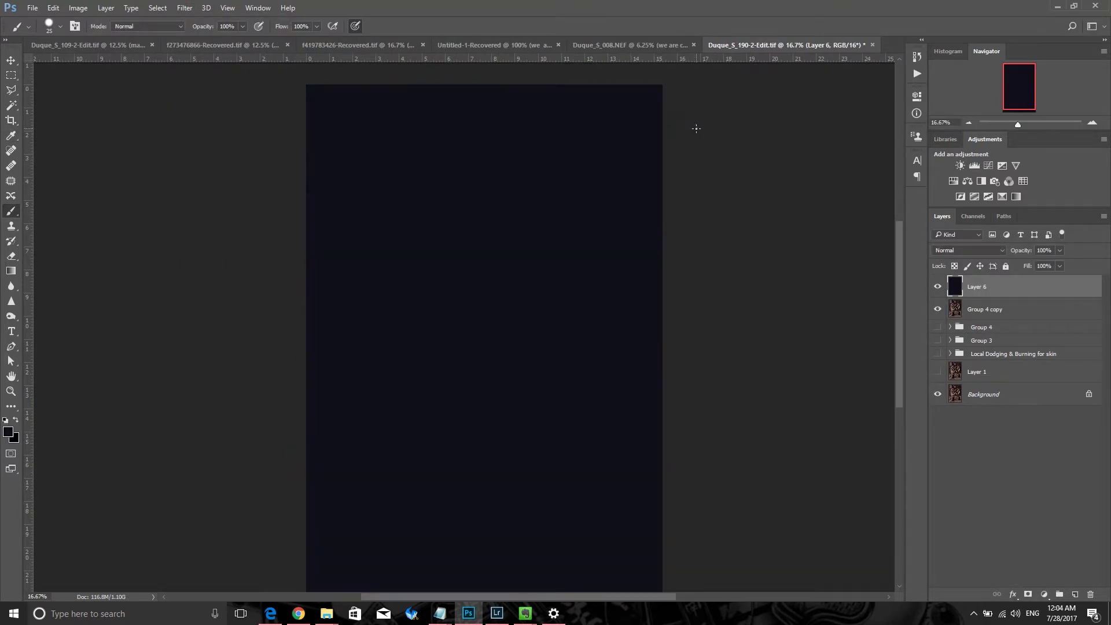
left_click(465, 289)
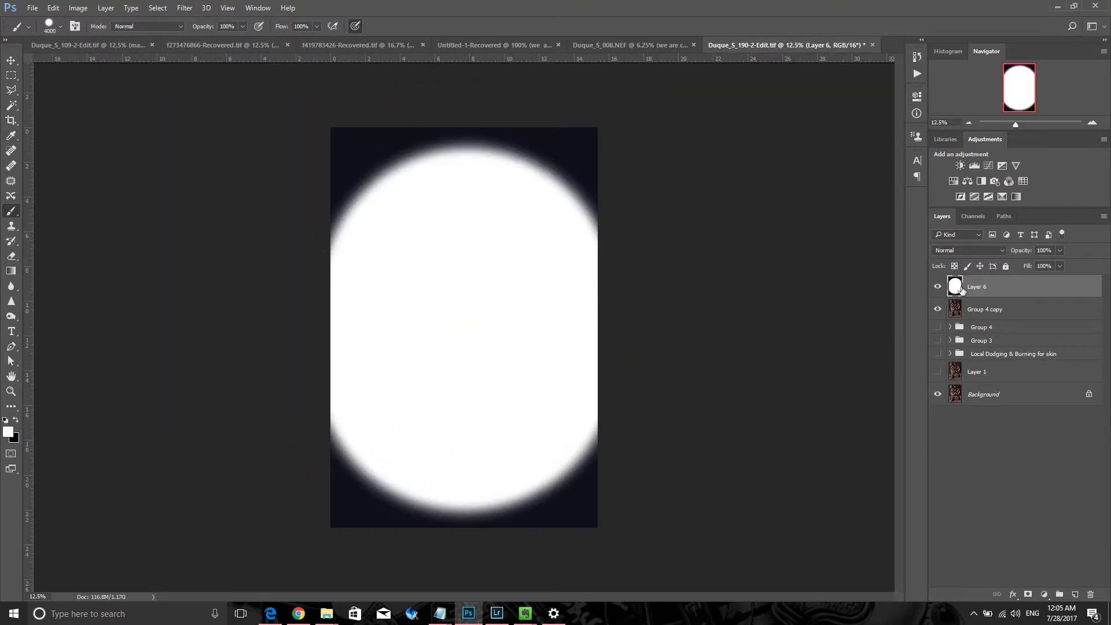
key("b")
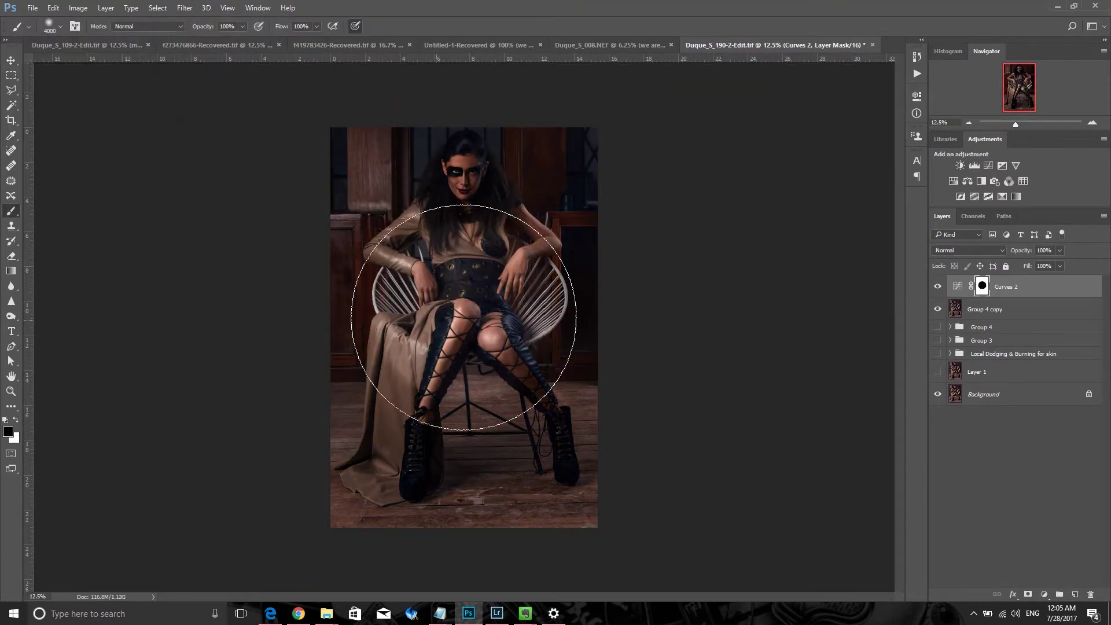
key("ctrl+i")
Run the Sculpt & Contour action and set a size-50 brush at 2% flow
left_click(917, 73)
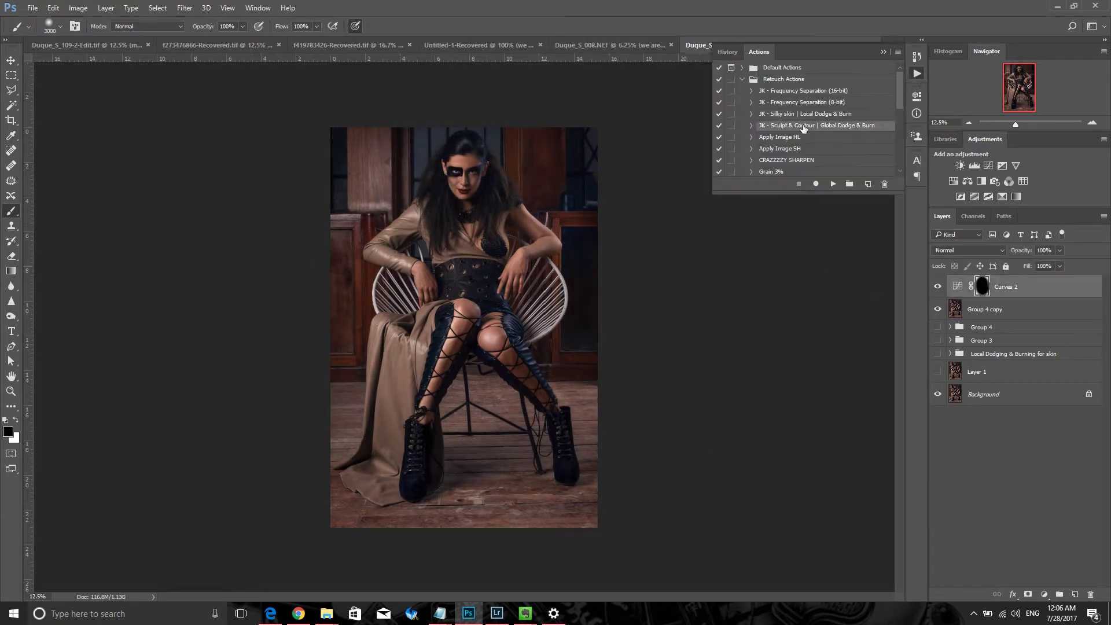
left_click(833, 184)
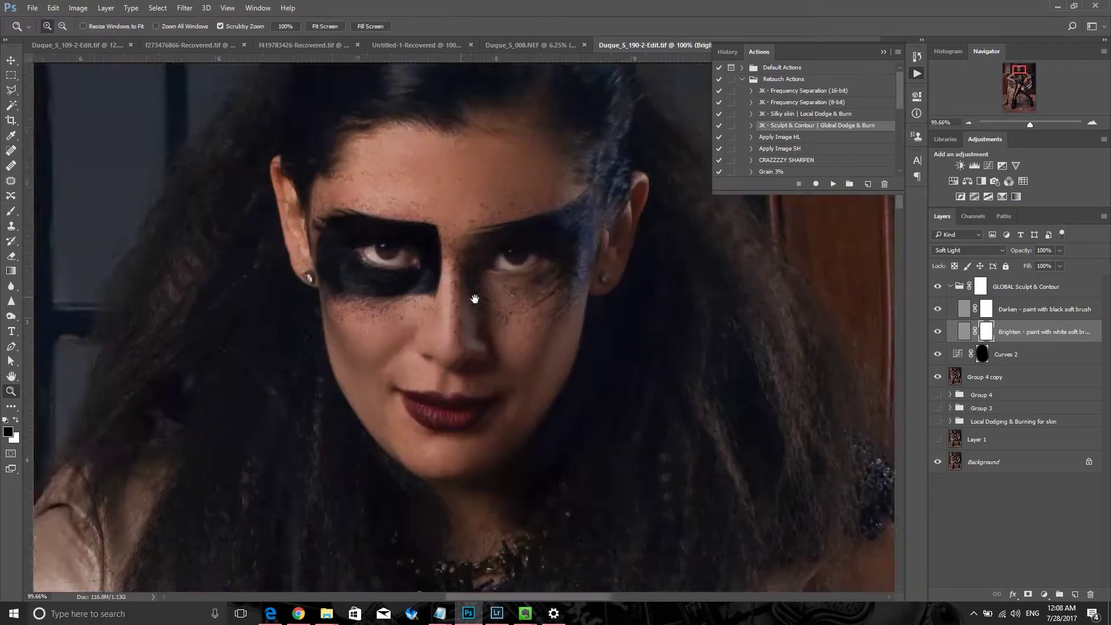
key("shift+0")
key("shift+4")
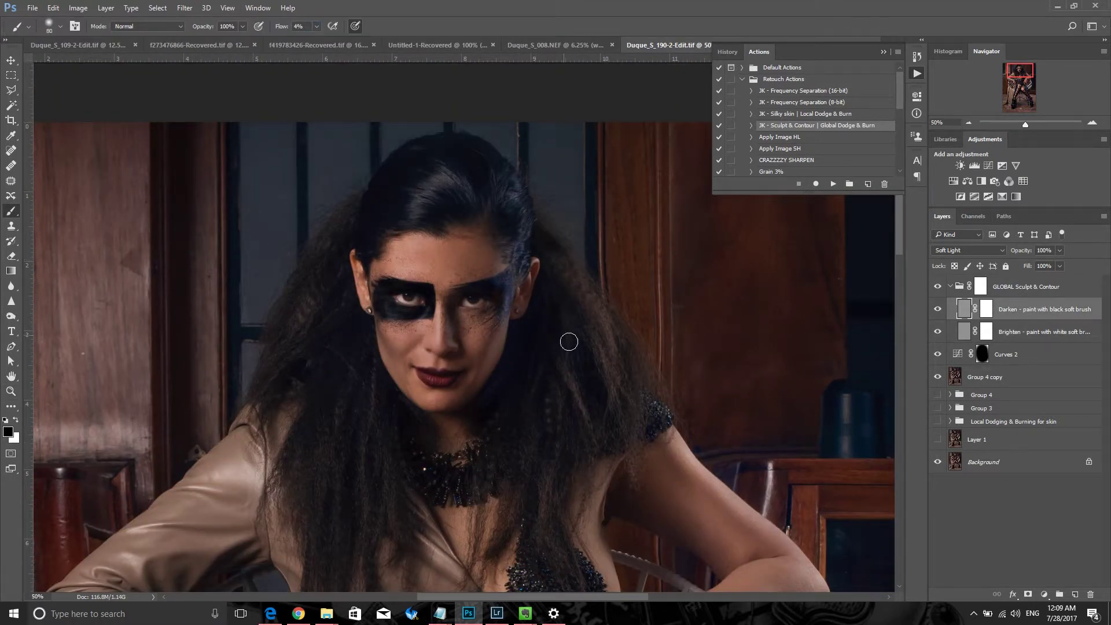
scroll(491, 494, "down", 4)
key("[")
key("[")
key("[")
key("shift+0")
key("shift+2")
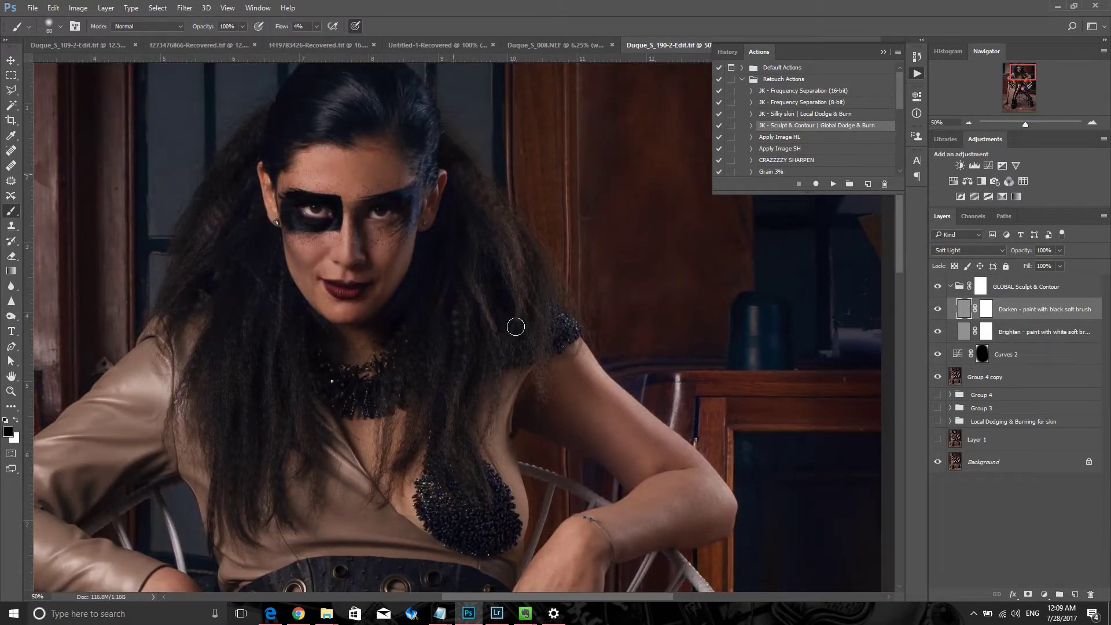
scroll(429, 201, "up", 1)
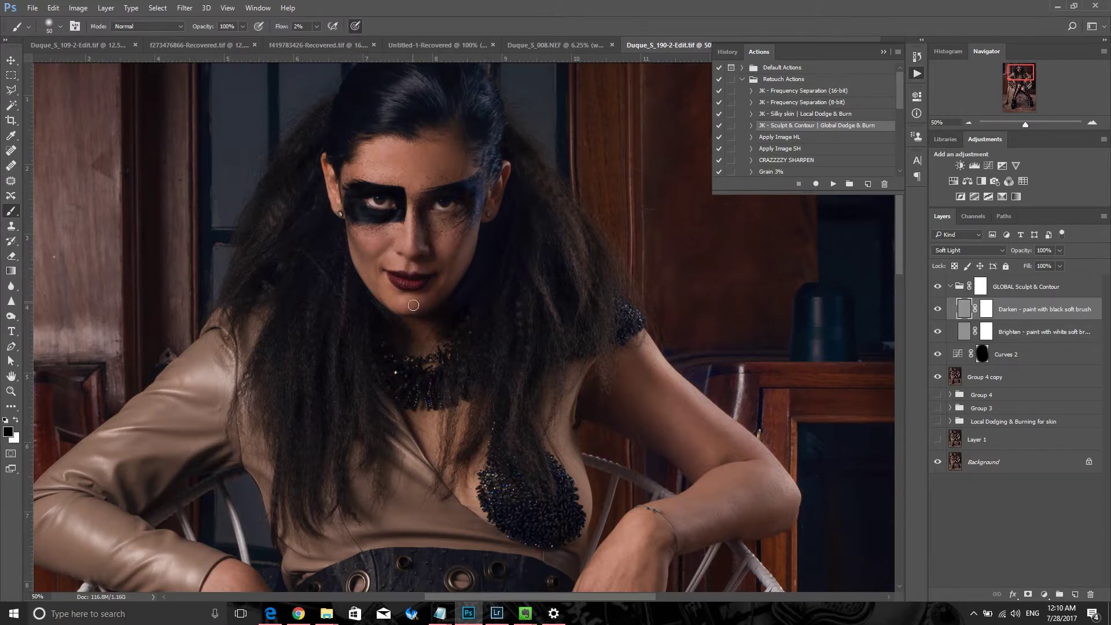
Paint white on the Brighten layer with a 175 brush, then merge all visible retouching into a new layer
scroll(414, 305, "down", 8)
scroll(413, 305, "down", 4)
scroll(521, 347, "down", 8)
scroll(647, 399, "down", 5)
key("]")
key("]")
key("]")
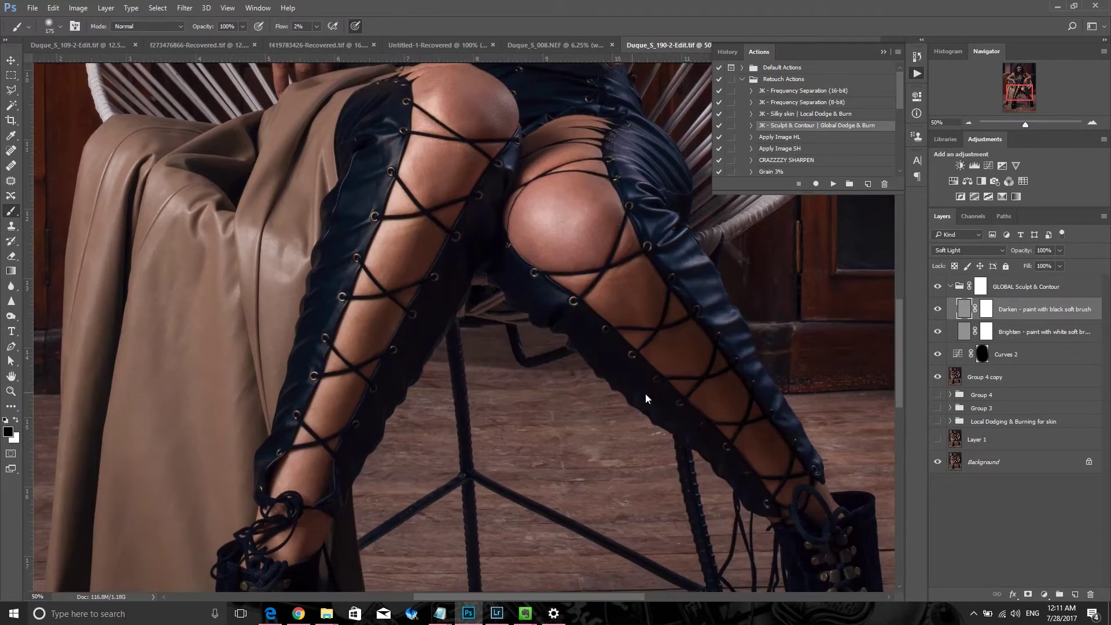
key("ctrl+0")
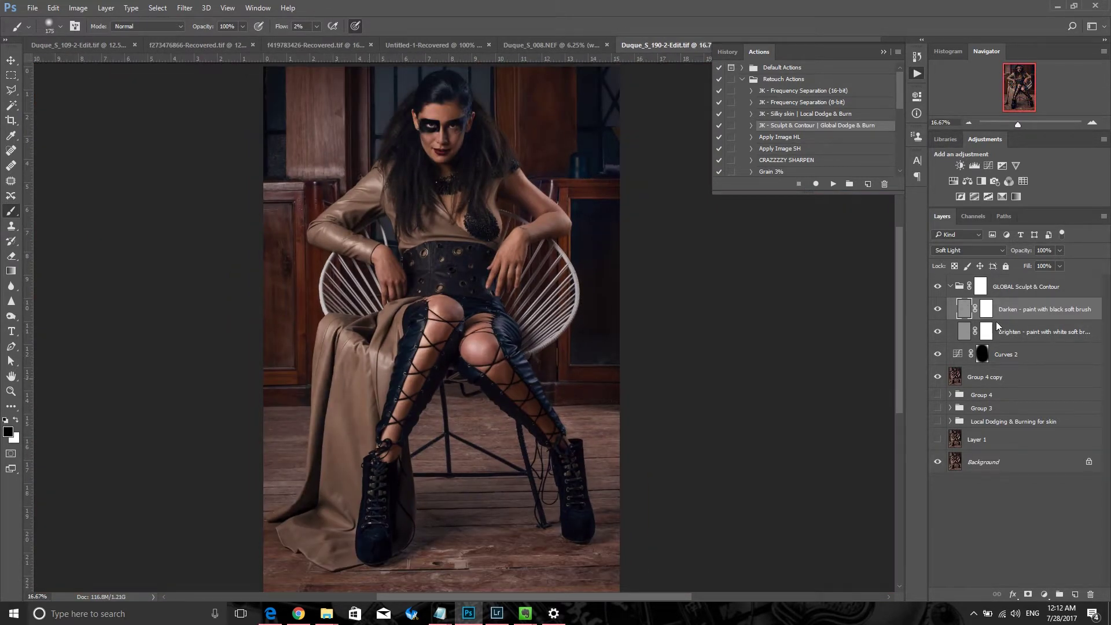
left_click(997, 327)
key("x")
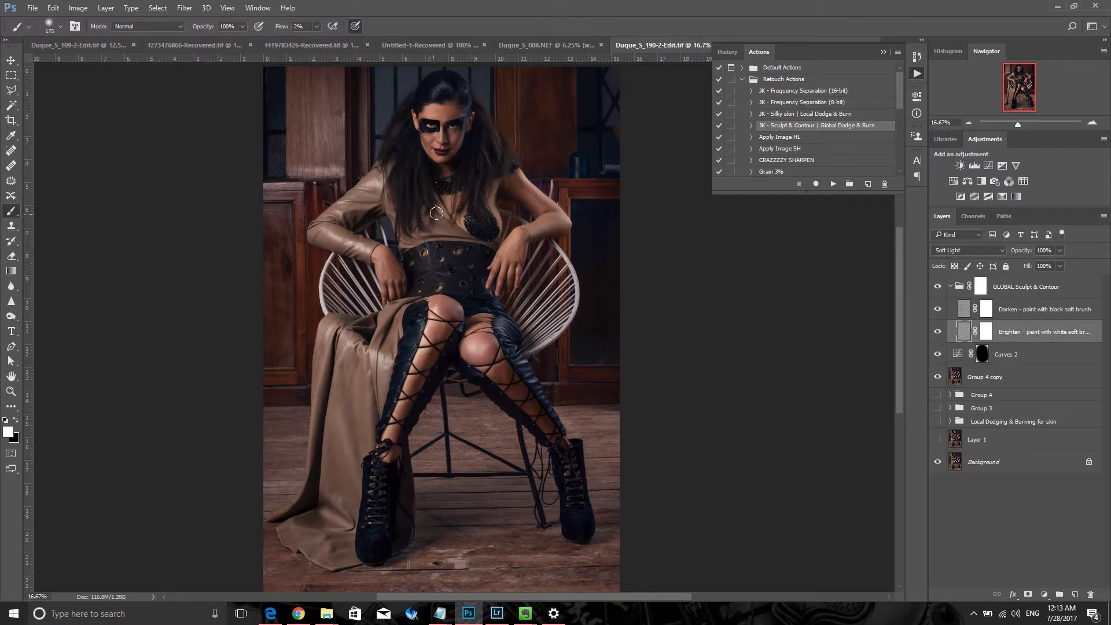
key("F2")
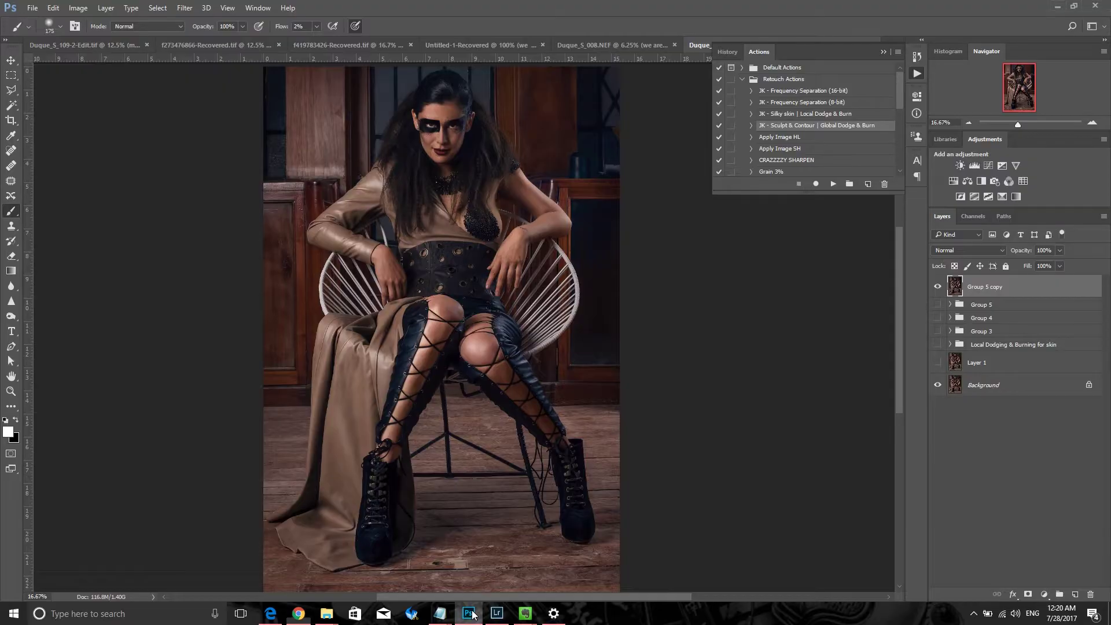
Crop the portrait to a tight 9:16 vertical frame around the face and eye makeup
left_click(10, 121)
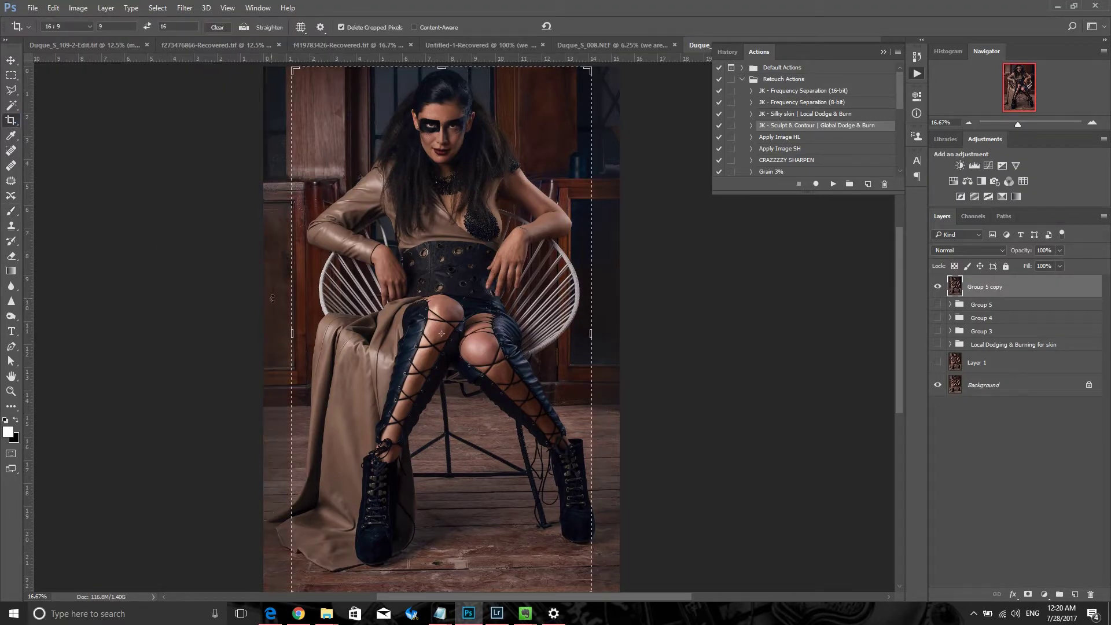
left_click_drag(291, 67, 403, 263)
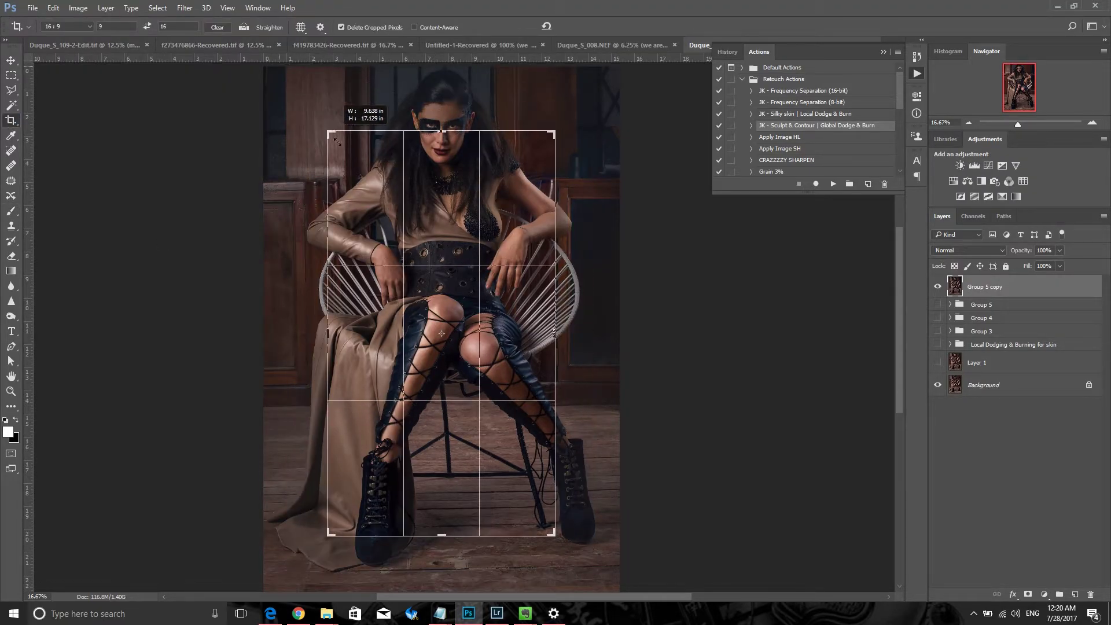
left_click_drag(440, 318, 435, 509)
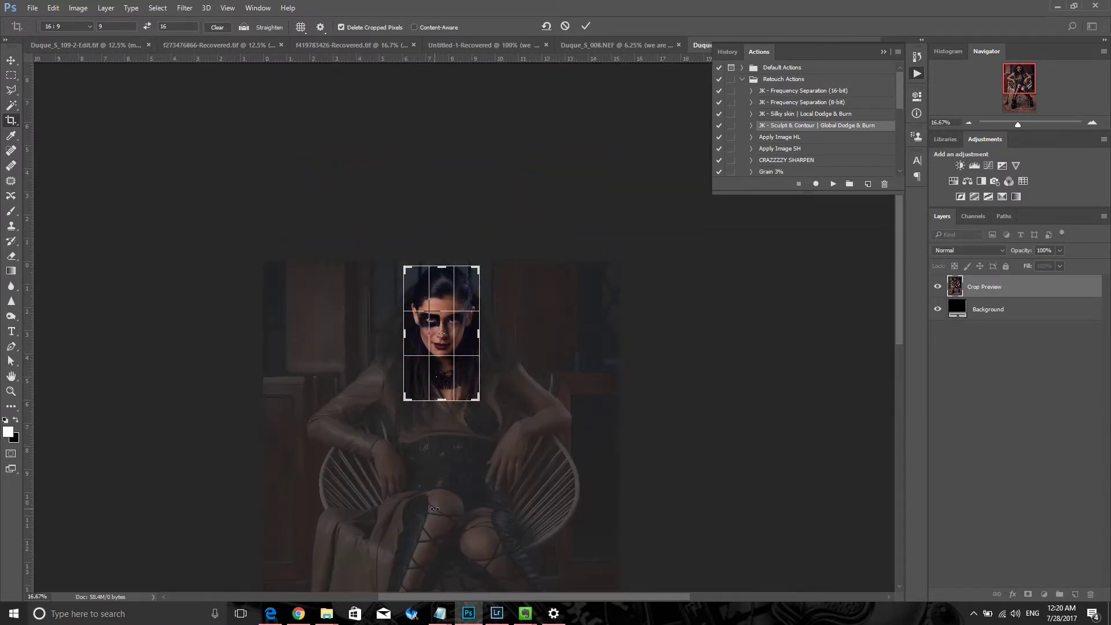
left_click_drag(442, 403, 459, 378)
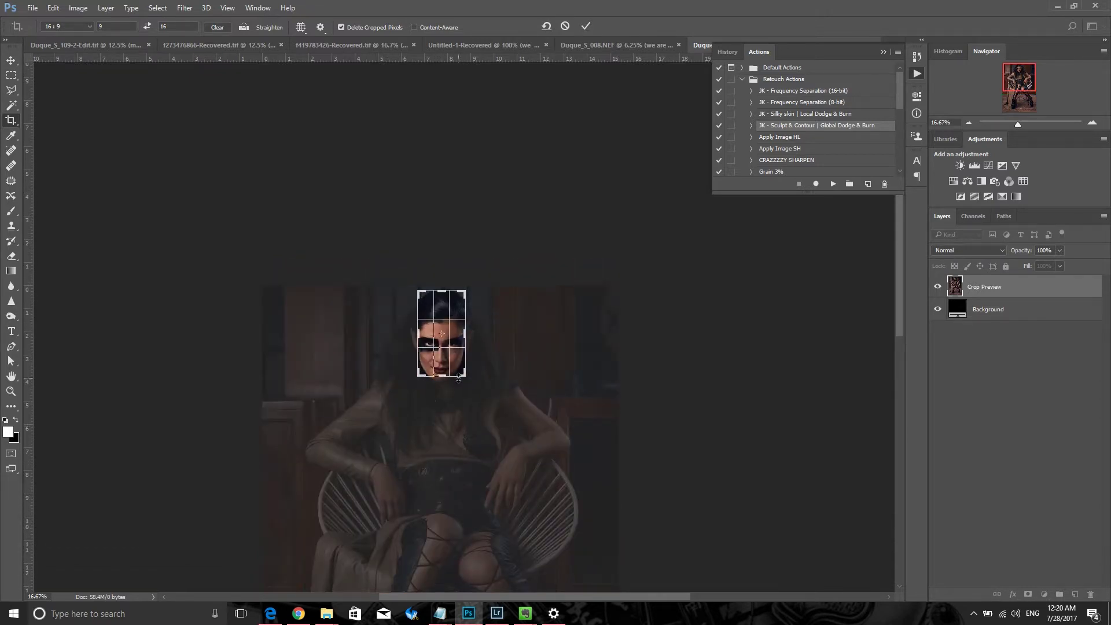
key("Return")
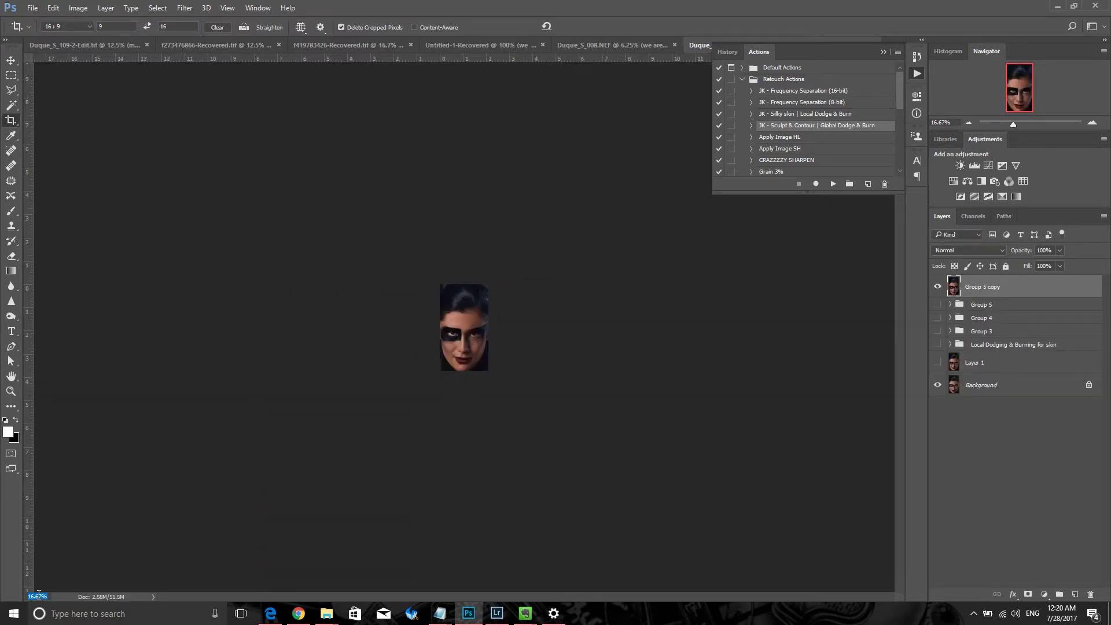
type("100")
Export the 503×895 cropped face via Save for Web as a quality-100 JPEG named 'face'
key("Return")
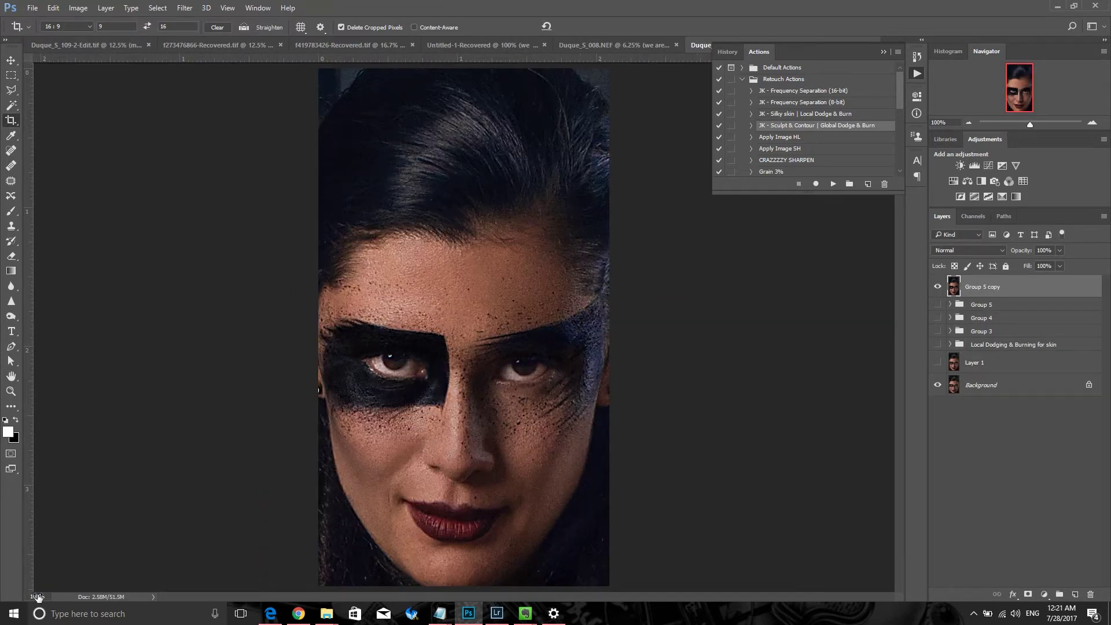
key("ctrl+alt+shift+s")
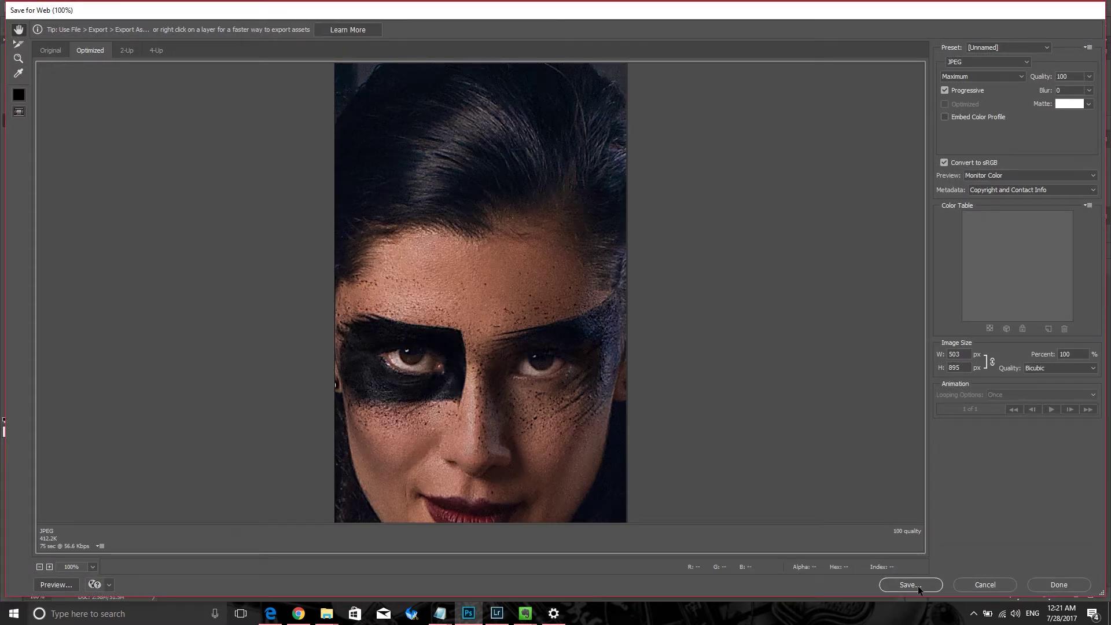
key("ctrl+minus")
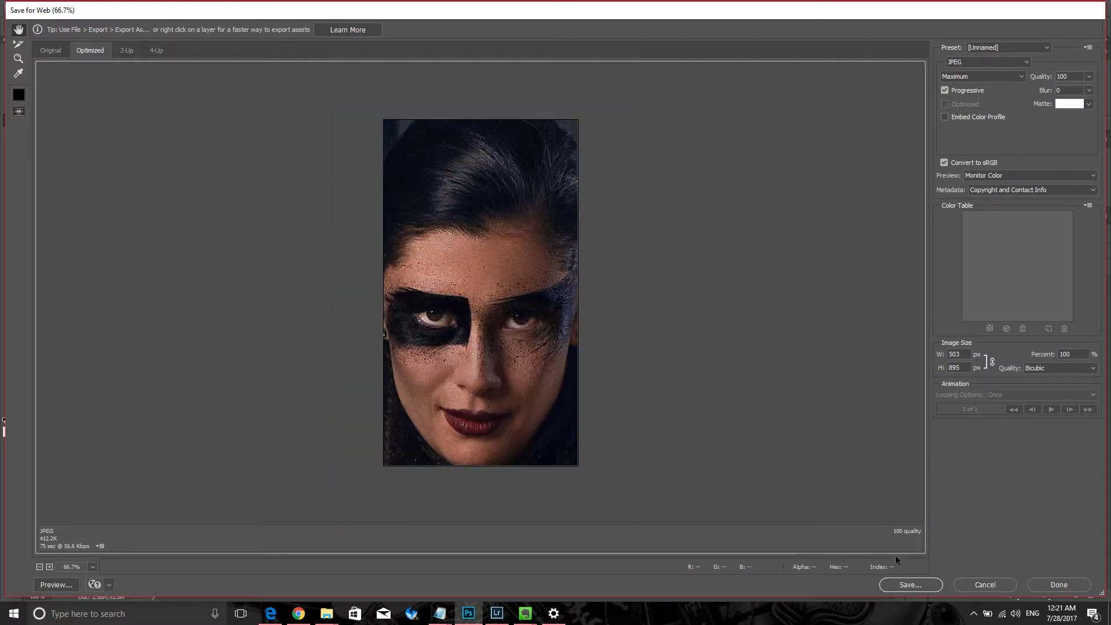
left_click(911, 585)
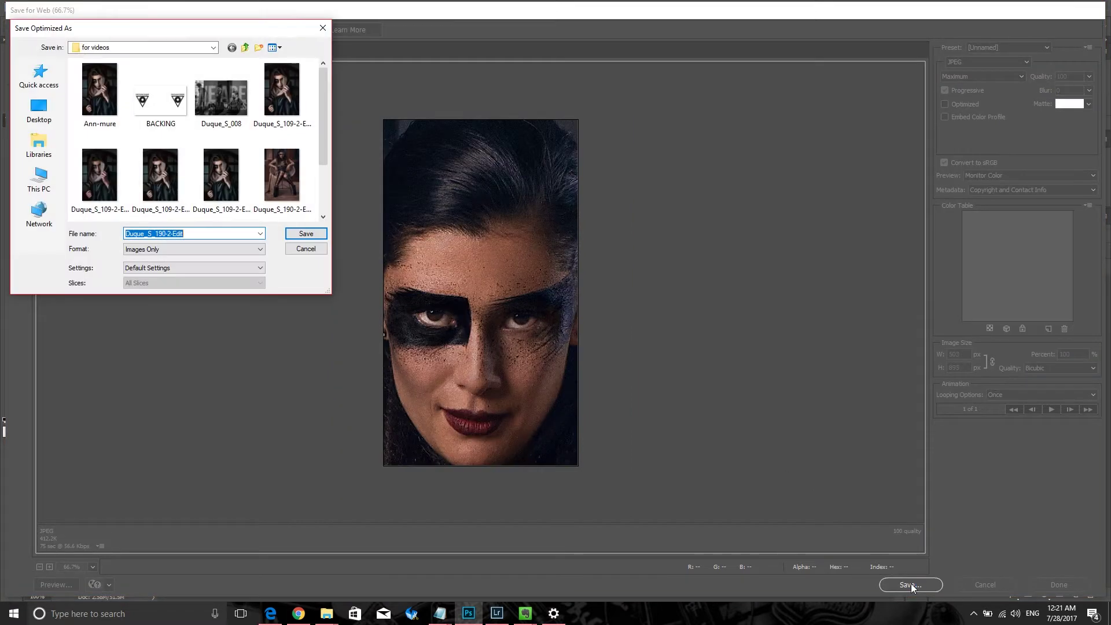
type("face")
left_click(306, 233)
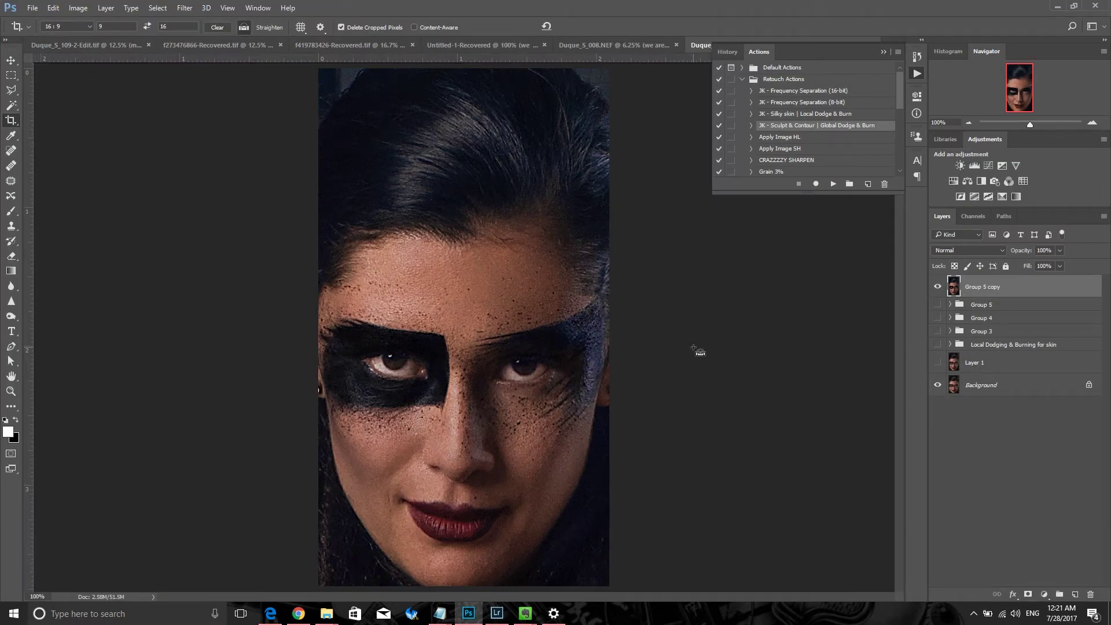
left_click(975, 420)
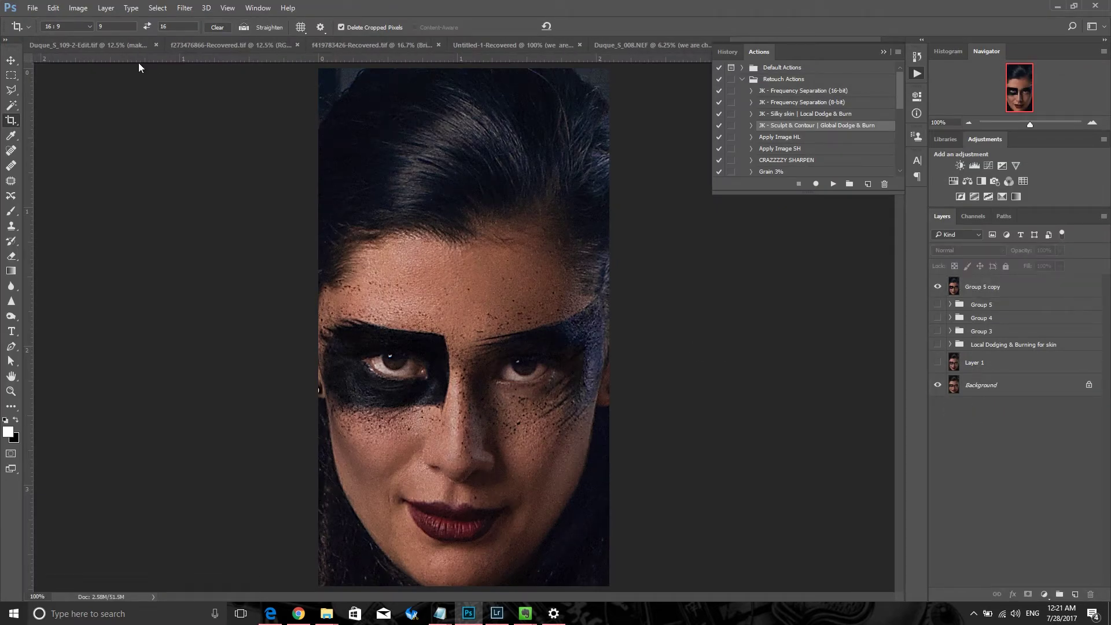
Hide the Group 5 copy and save the full 3691×5531 image as a quality-100 JPEG
left_click(10, 61)
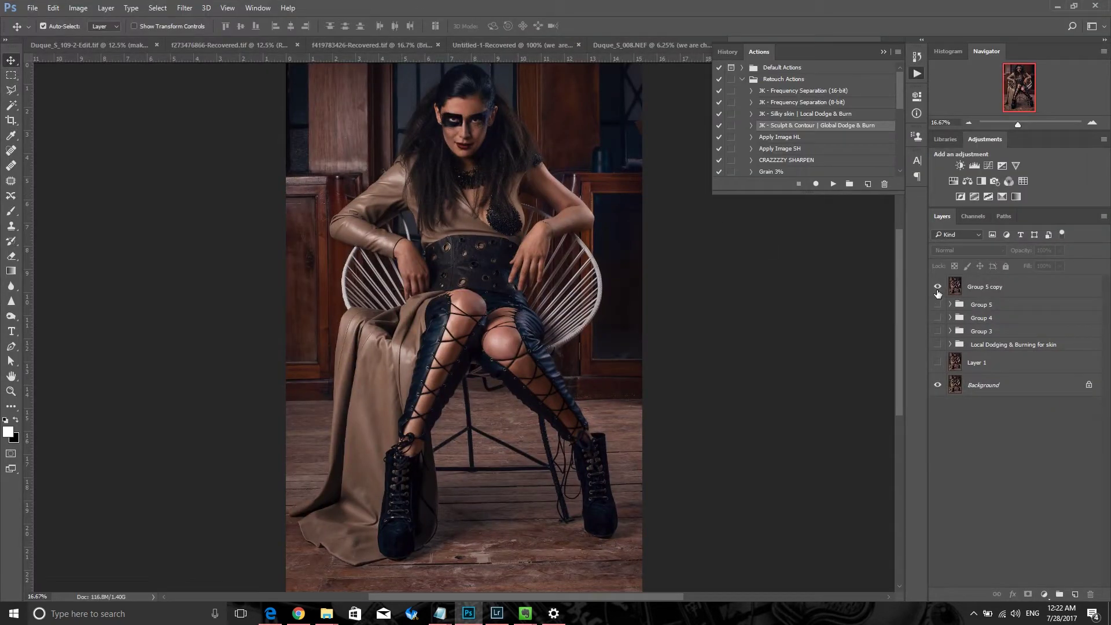
left_click(937, 288)
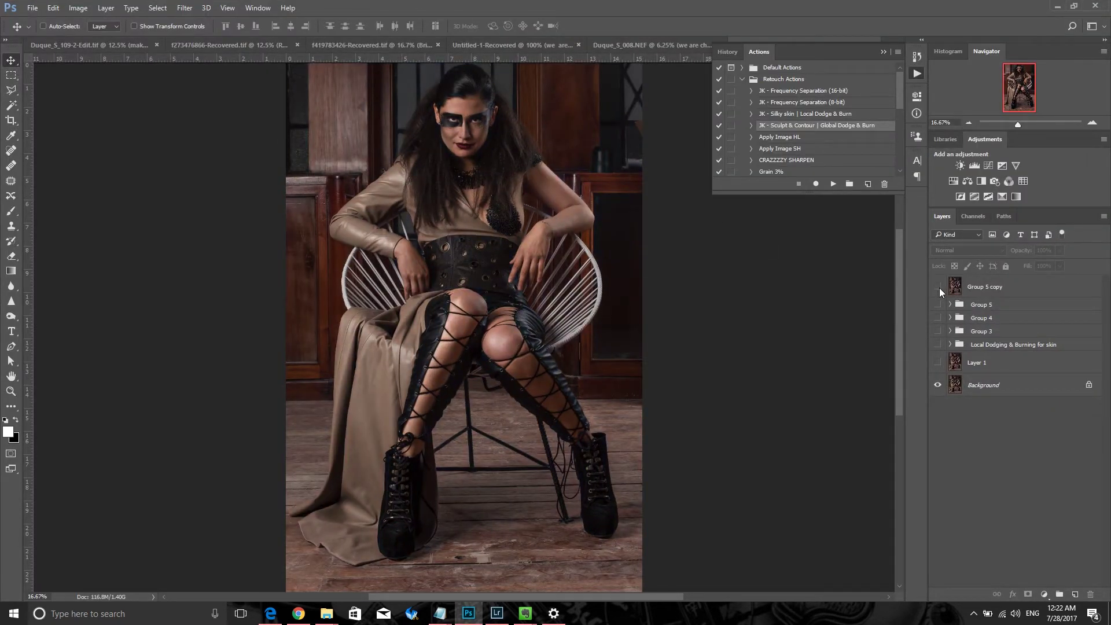
key("ctrl+alt+shift+s")
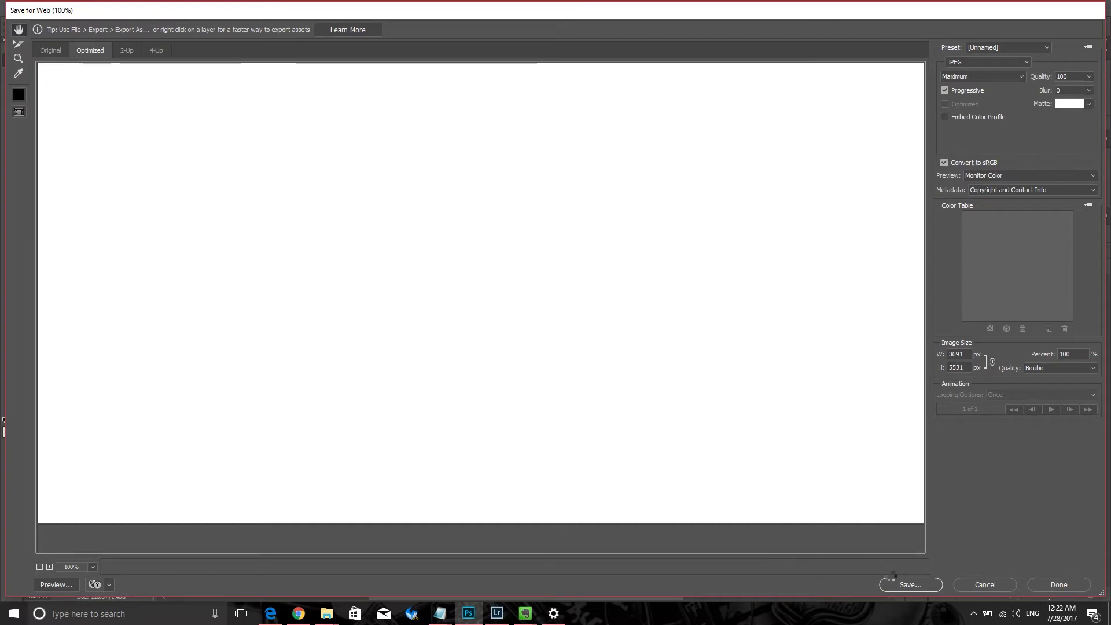
left_click(908, 582)
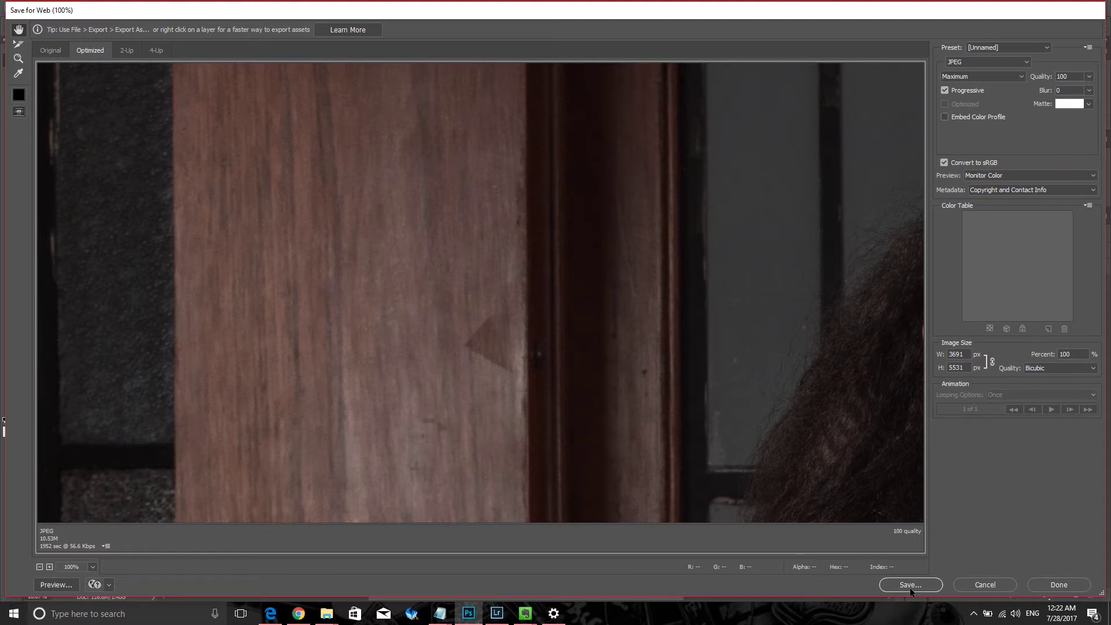
left_click(909, 585)
left_click(230, 233)
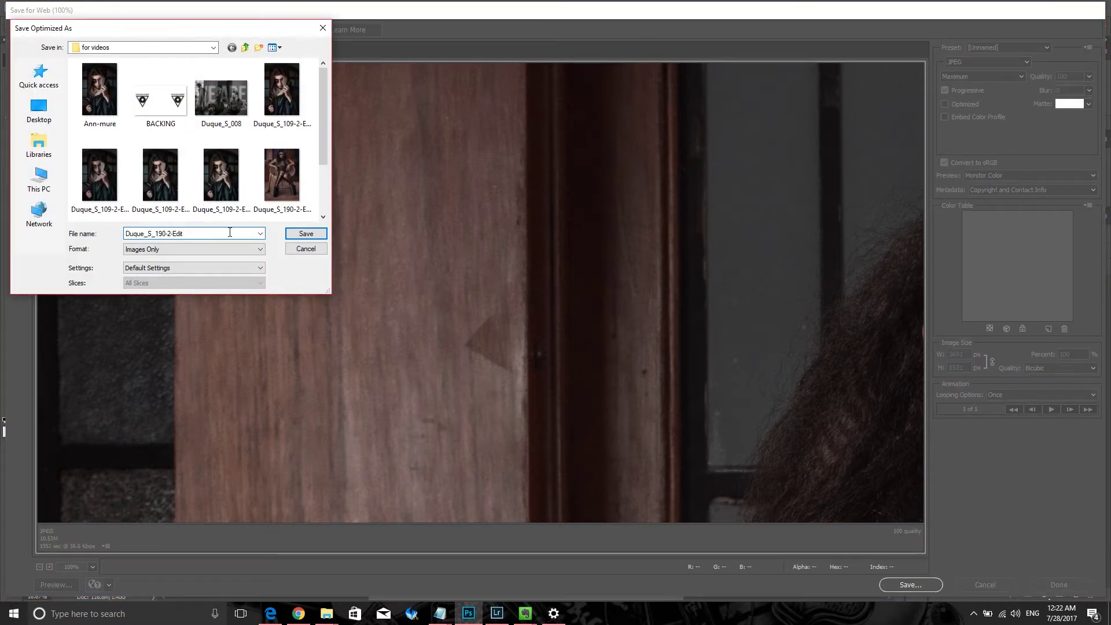
key("Return")
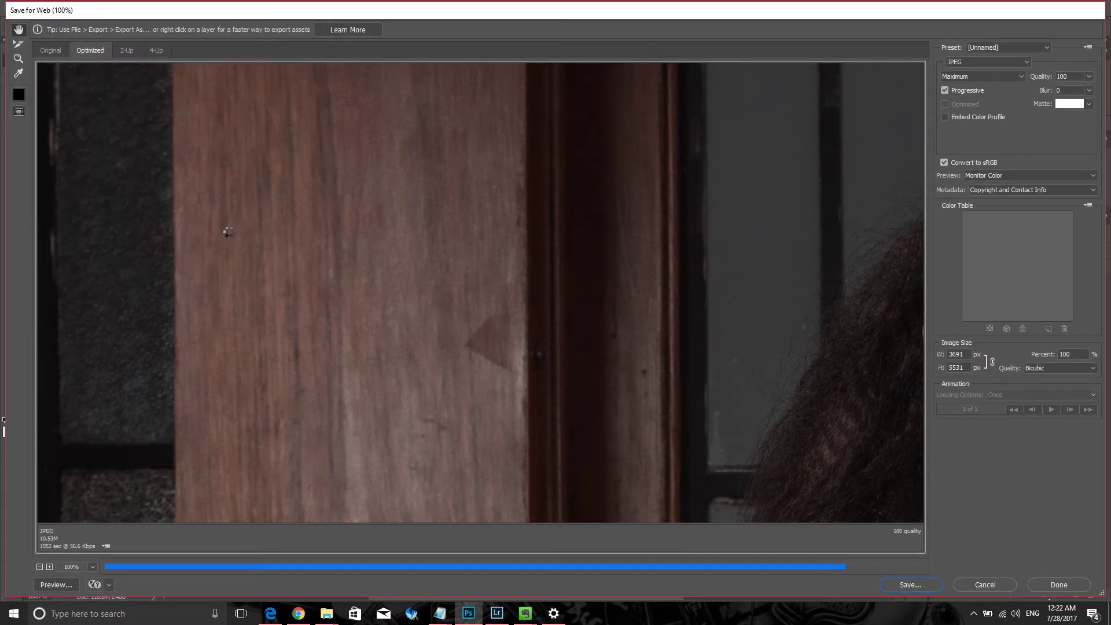